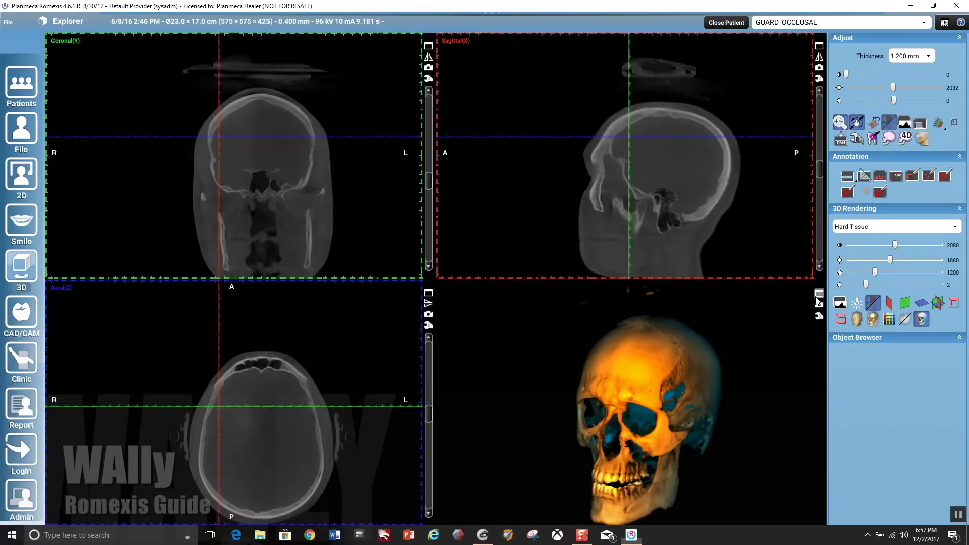
# Enlarge the 3D rendering and load the imported Prep STL image into Fit Model as an Upper dental model.
pyautogui.doubleClick(553, 378)
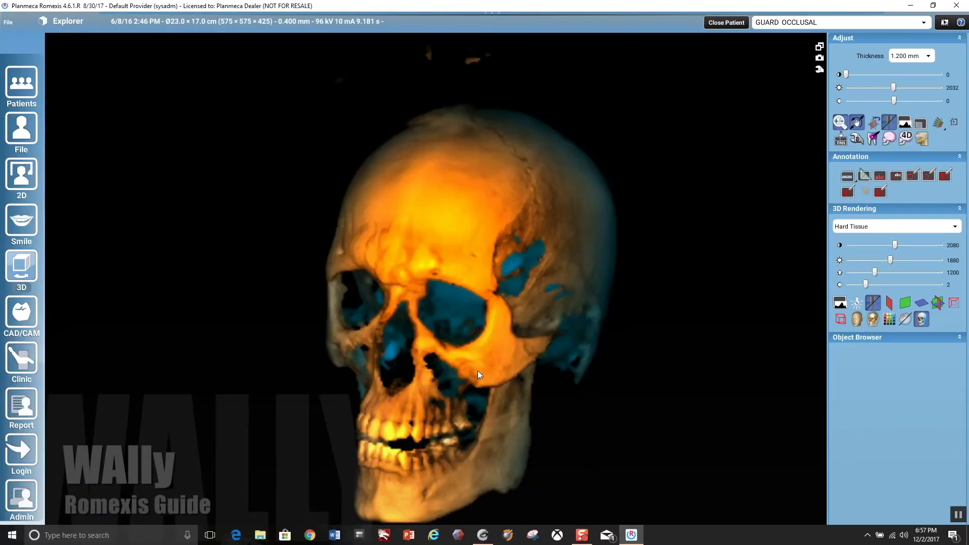
pyautogui.moveTo(480, 375); pyautogui.dragTo(487, 317)
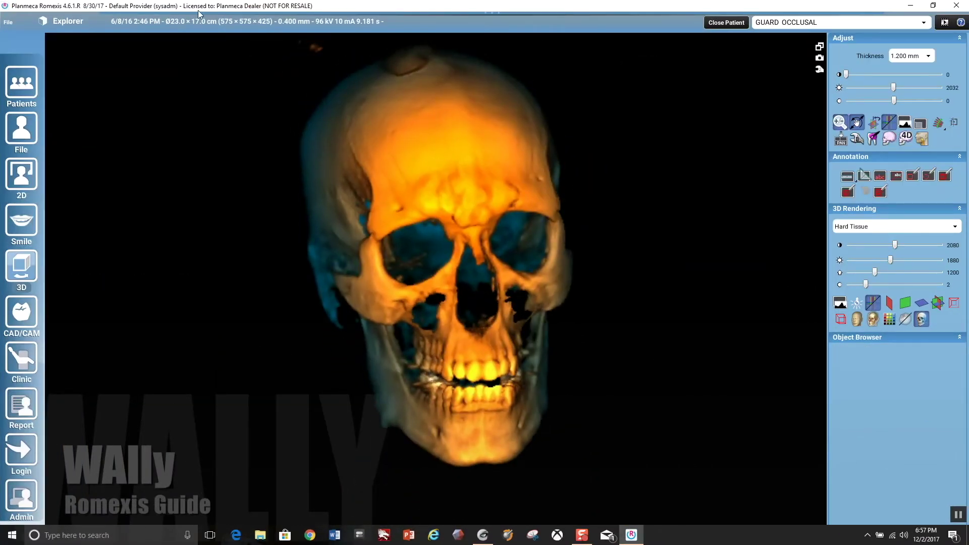
pyautogui.moveTo(200, 14)
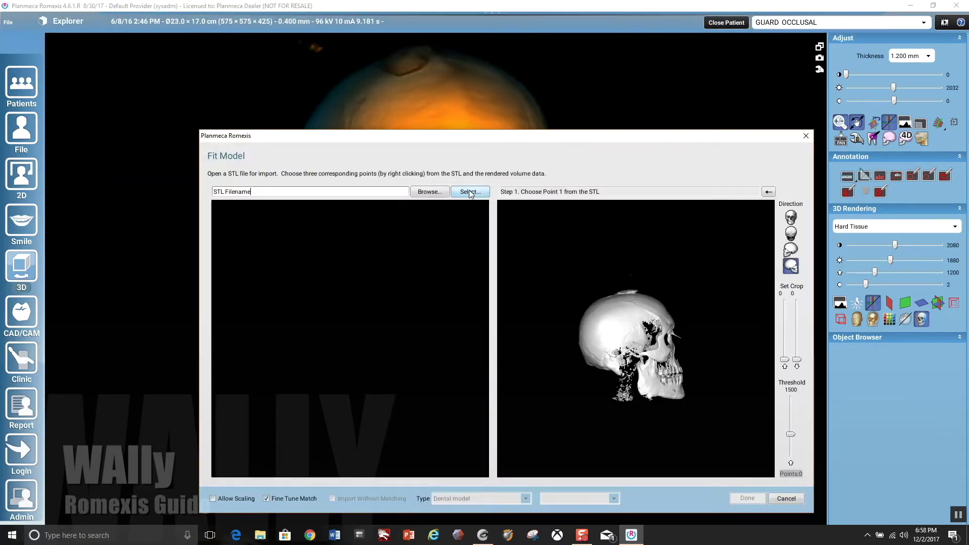
pyautogui.click(468, 192)
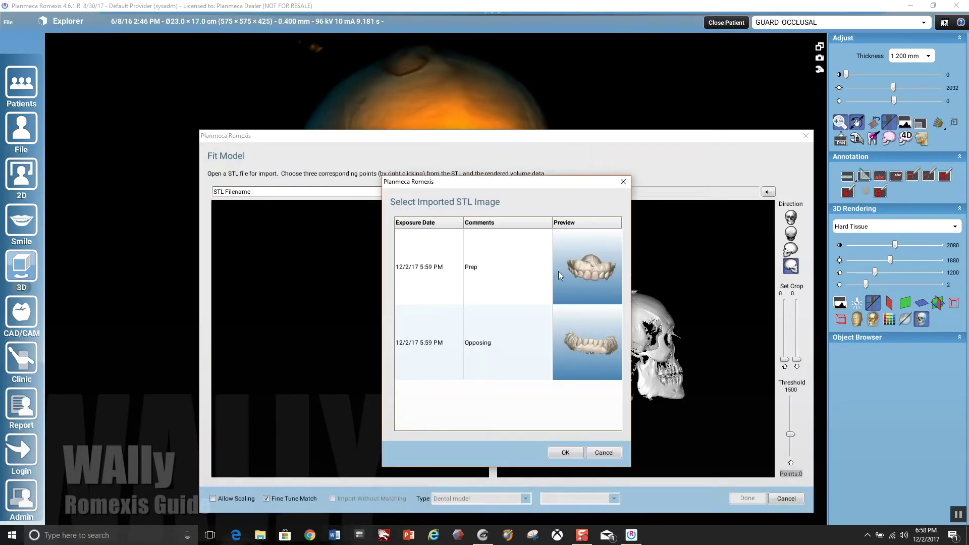
pyautogui.click(558, 271)
pyautogui.click(565, 452)
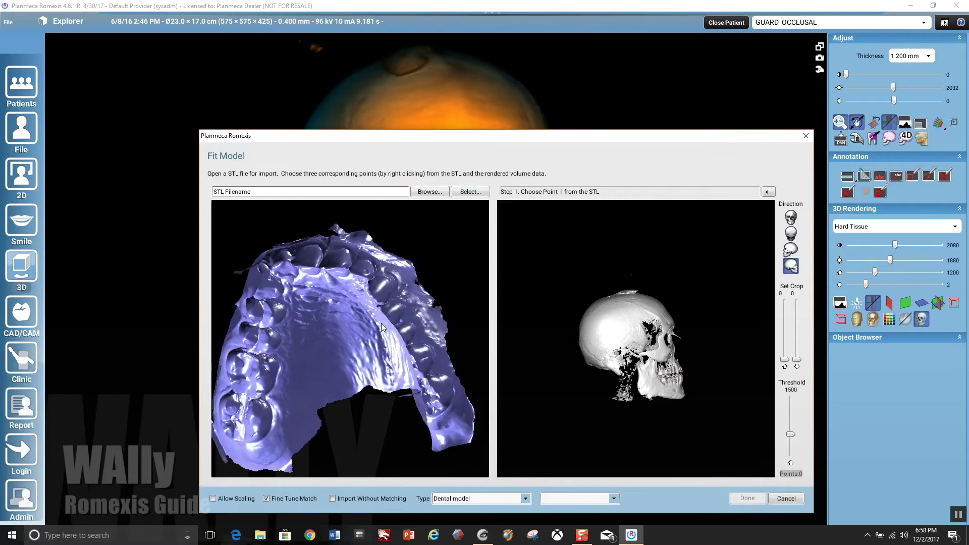
pyautogui.click(581, 498)
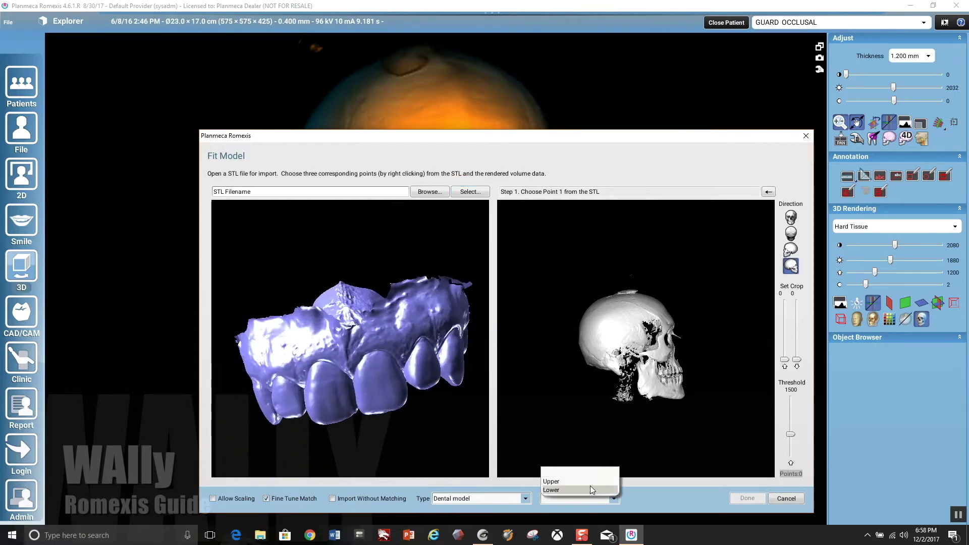
pyautogui.click(580, 480)
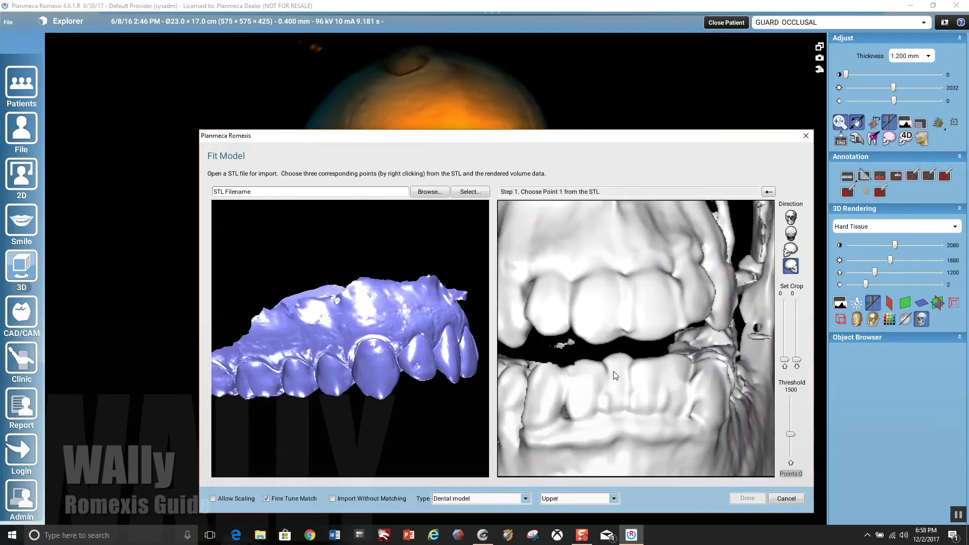
# Set the threshold of the rendered volume in Fit Model to 1604 so the teeth can be matched.
pyautogui.moveTo(791, 437); pyautogui.dragTo(790, 434)
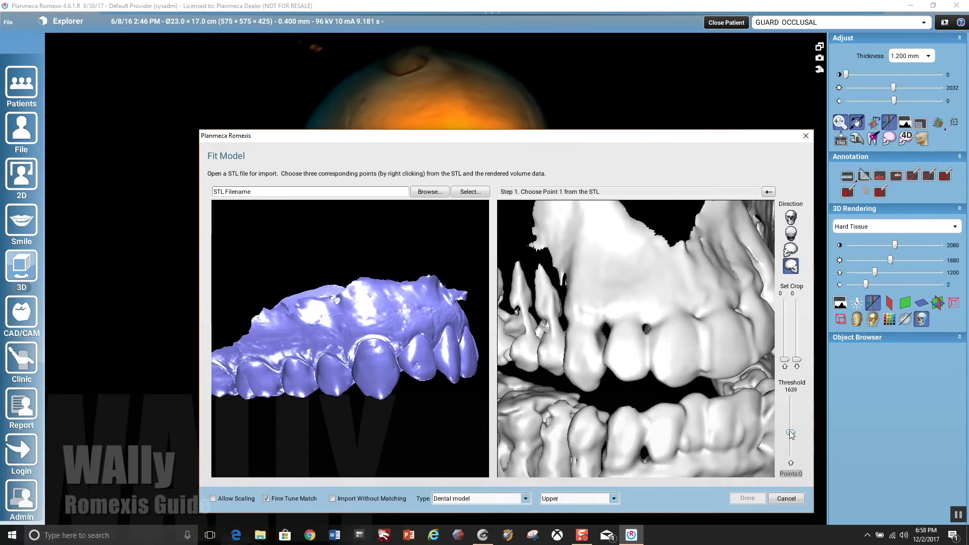
pyautogui.moveTo(331, 380); pyautogui.dragTo(394, 376, button='middle')
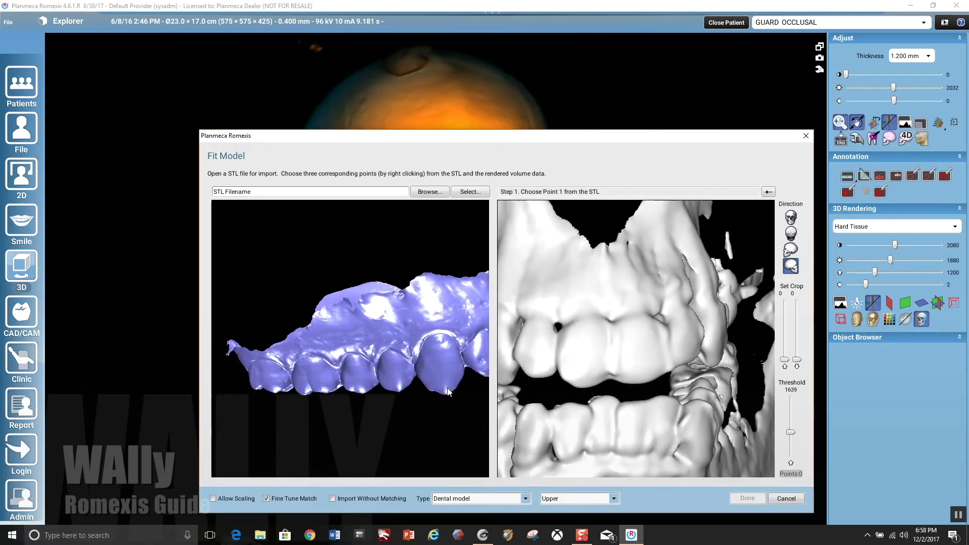
pyautogui.moveTo(595, 383); pyautogui.dragTo(665, 388)
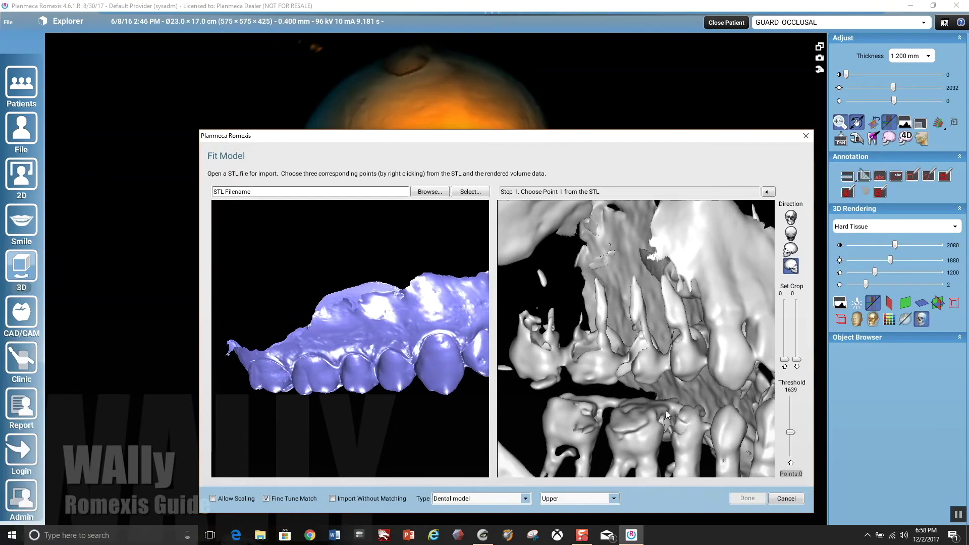
pyautogui.moveTo(787, 430); pyautogui.dragTo(788, 431)
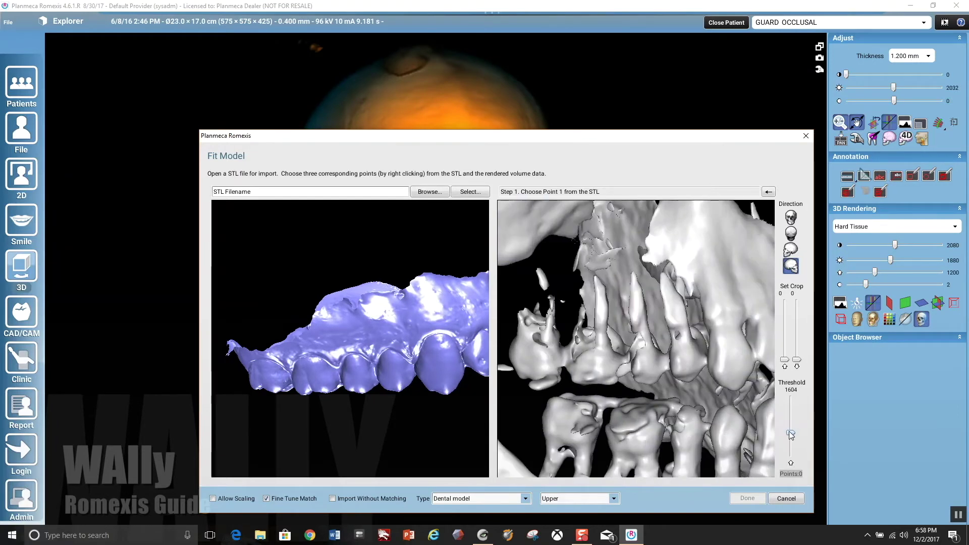
# Mark the first two corresponding point pairs, on the rearmost molar and a front tooth, in the STL and the rendered volume.
pyautogui.moveTo(337, 402); pyautogui.dragTo(355, 402, button='middle')
pyautogui.moveTo(355, 403); pyautogui.dragTo(370, 392)
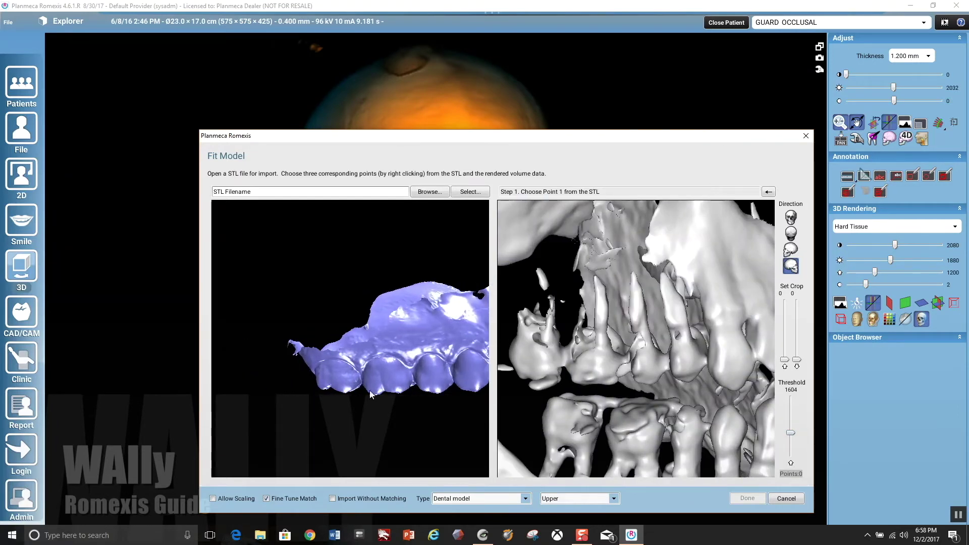
pyautogui.rightClick(531, 369)
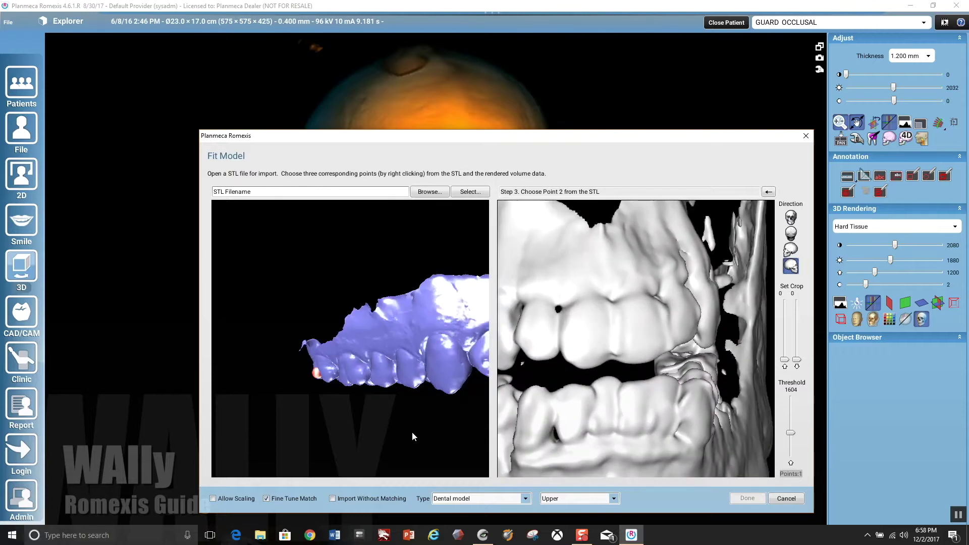
pyautogui.rightClick(451, 368)
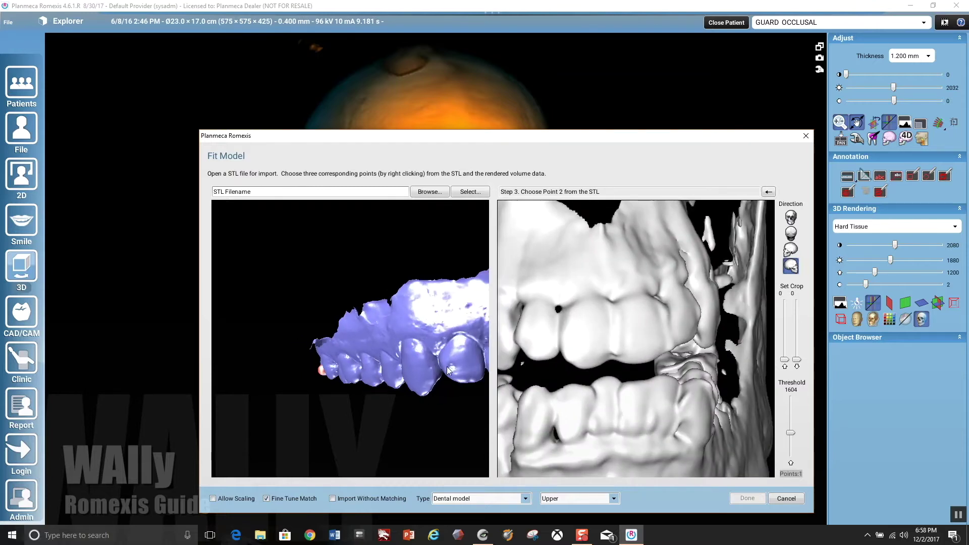
pyautogui.rightClick(530, 347)
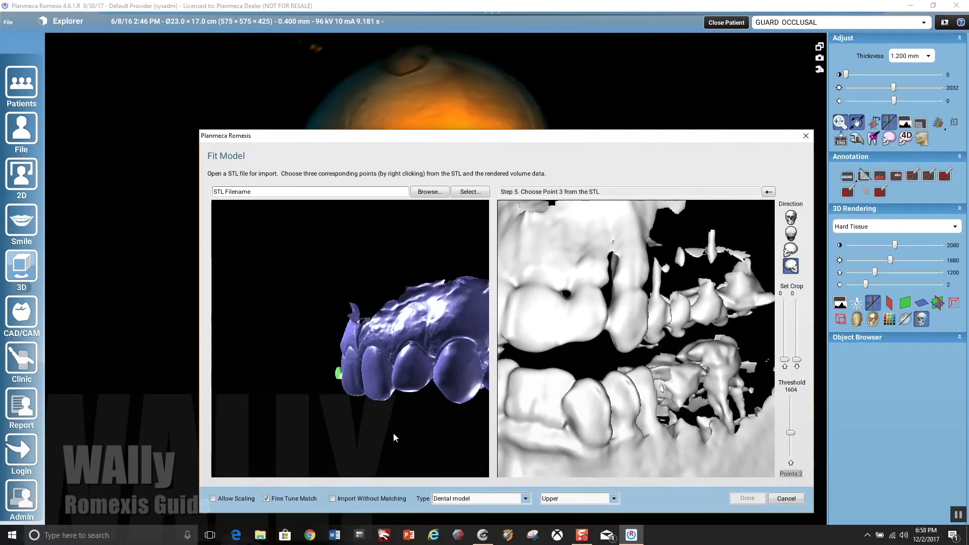
# Mark the third and fourth point pairs, on the canine and its neighbouring tooth, and finish the fit using the automatic match.
pyautogui.moveTo(620, 352); pyautogui.dragTo(557, 374)
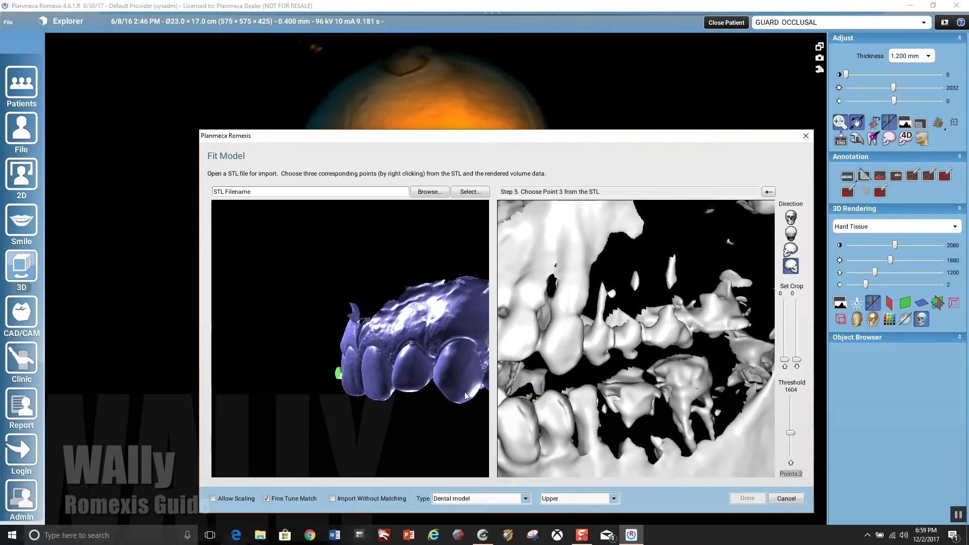
pyautogui.rightClick(558, 374)
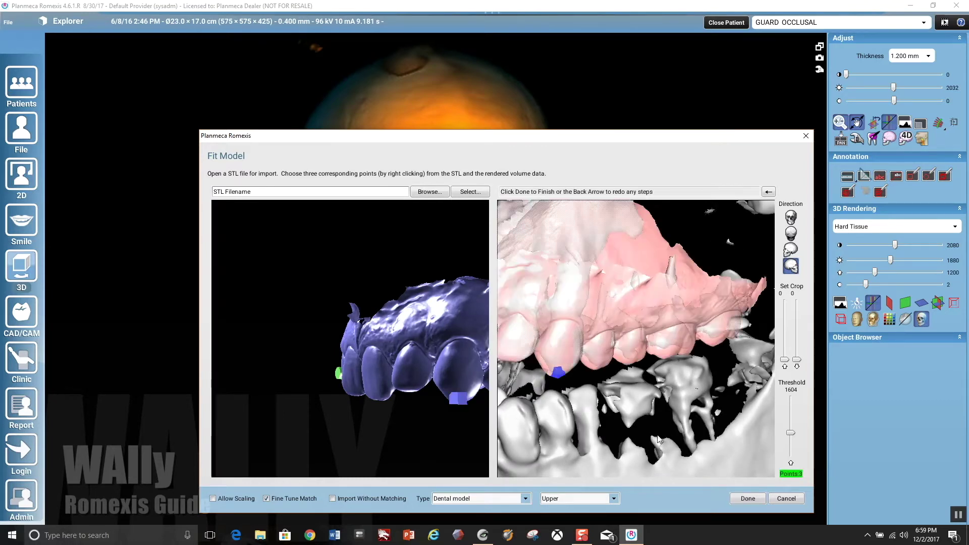
pyautogui.rightClick(595, 361)
pyautogui.moveTo(606, 396); pyautogui.dragTo(803, 429)
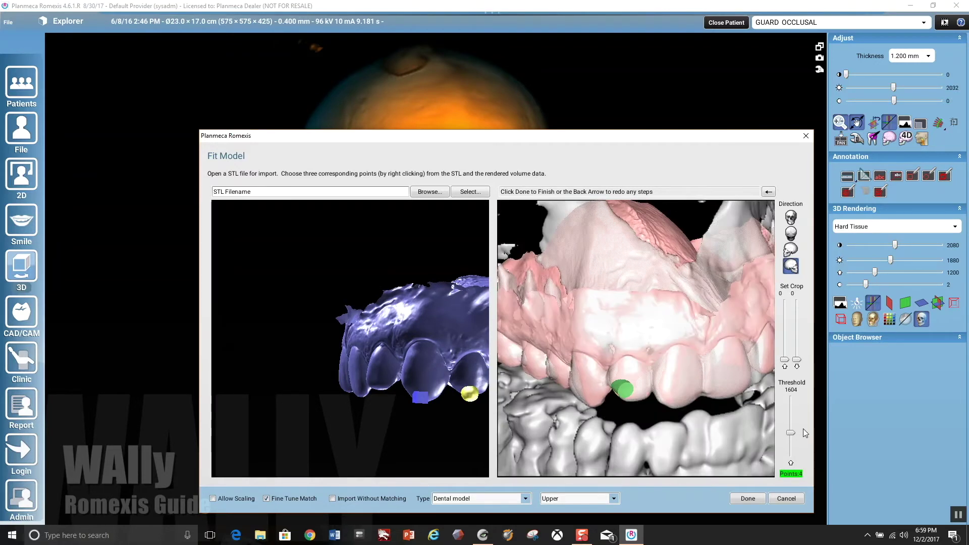
pyautogui.click(750, 498)
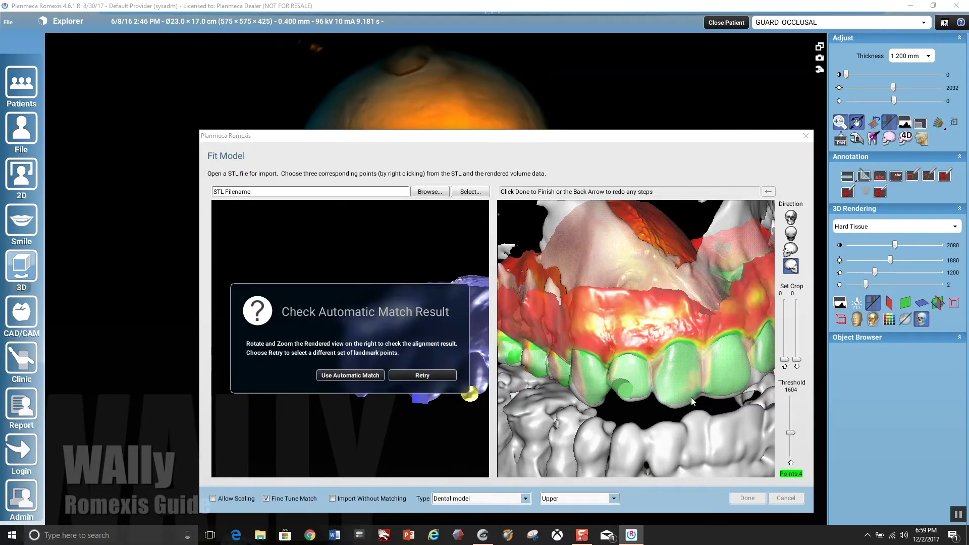
pyautogui.moveTo(658, 373); pyautogui.dragTo(635, 406)
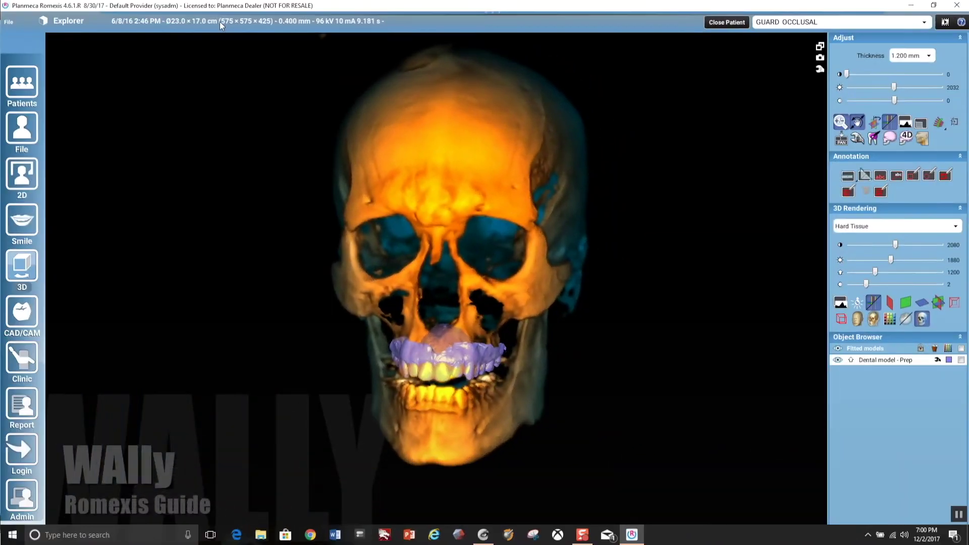
# Import the Opposing STL image through Fit Model using the existing match.
pyautogui.moveTo(219, 22)
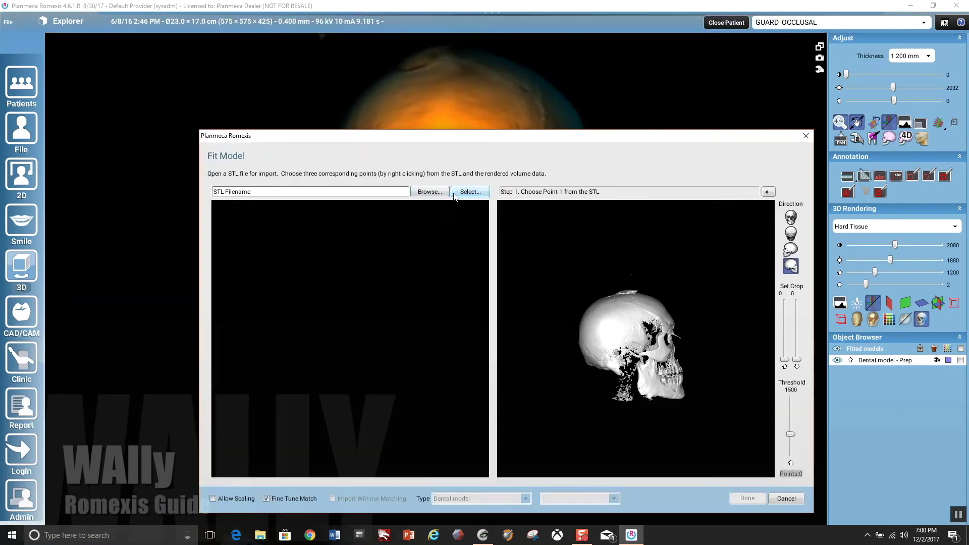
pyautogui.click(461, 192)
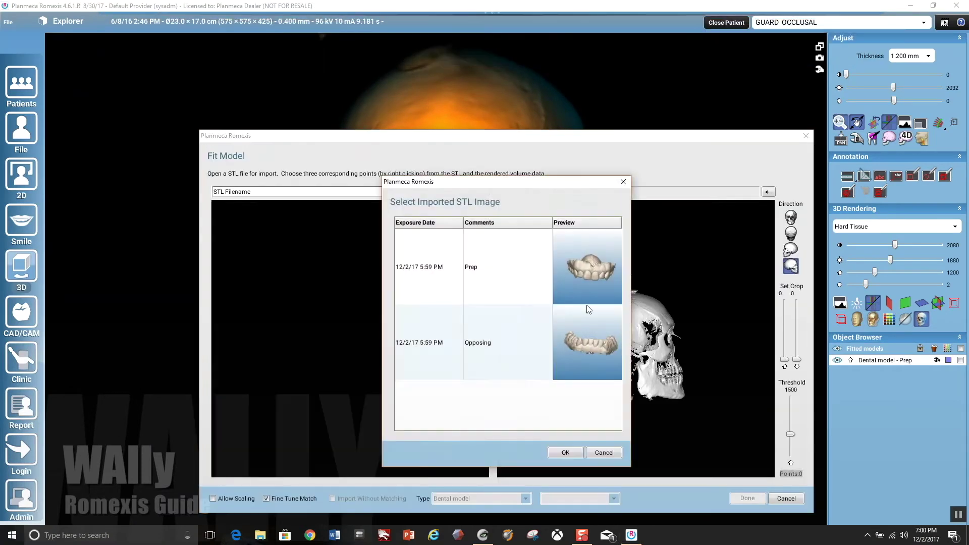
pyautogui.click(593, 337)
pyautogui.click(559, 454)
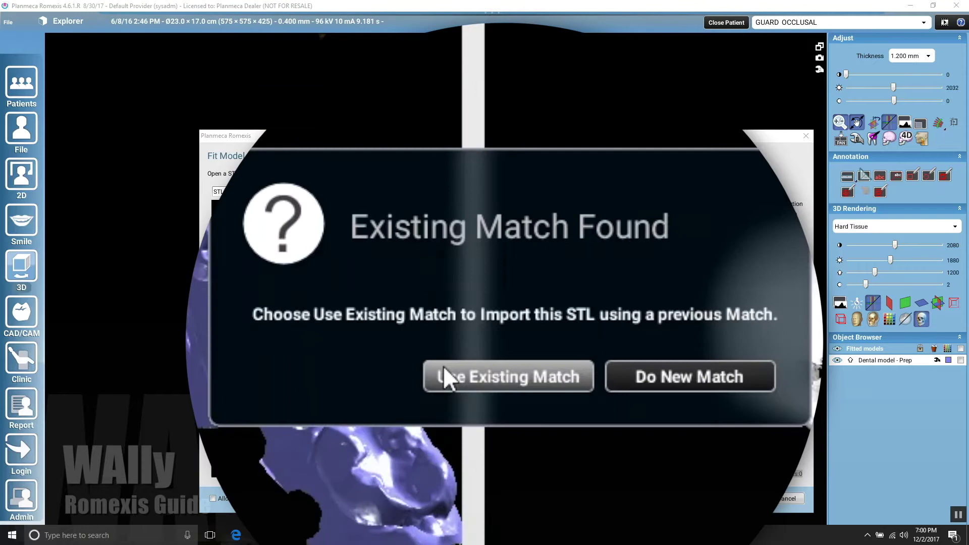
pyautogui.click(484, 353)
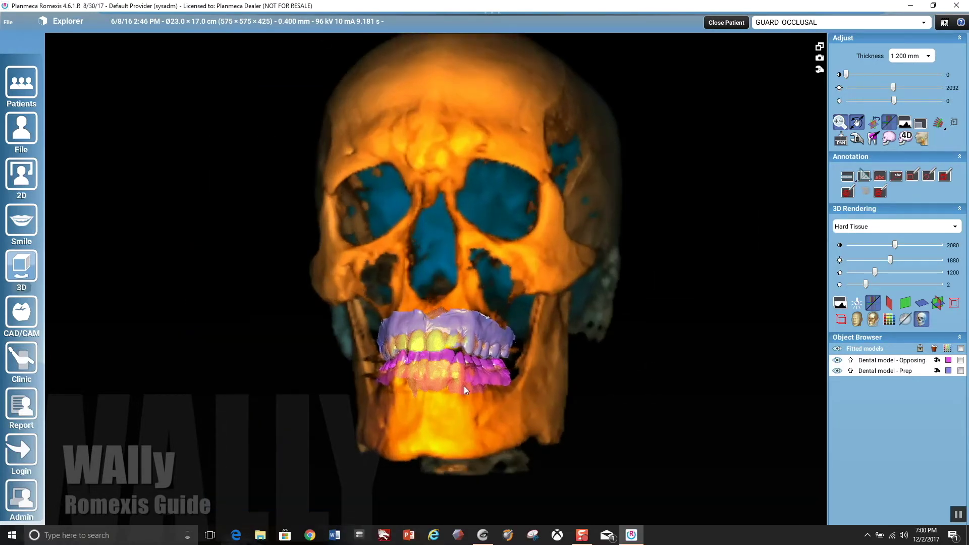
# Switch to the Implants module and start an implant guide on the Prep model with the Opposing model hidden.
pyautogui.moveTo(465, 385); pyautogui.dragTo(807, 303)
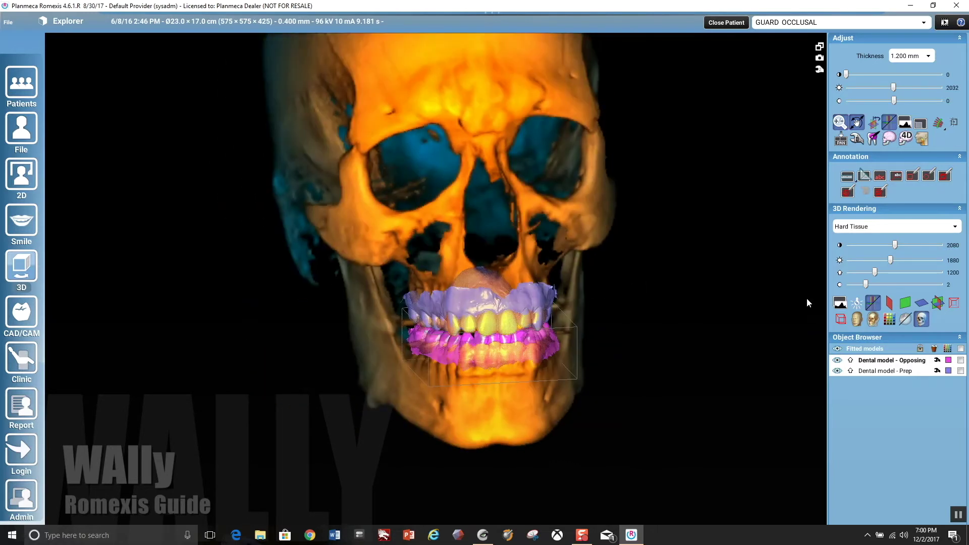
pyautogui.click(62, 21)
pyautogui.click(63, 70)
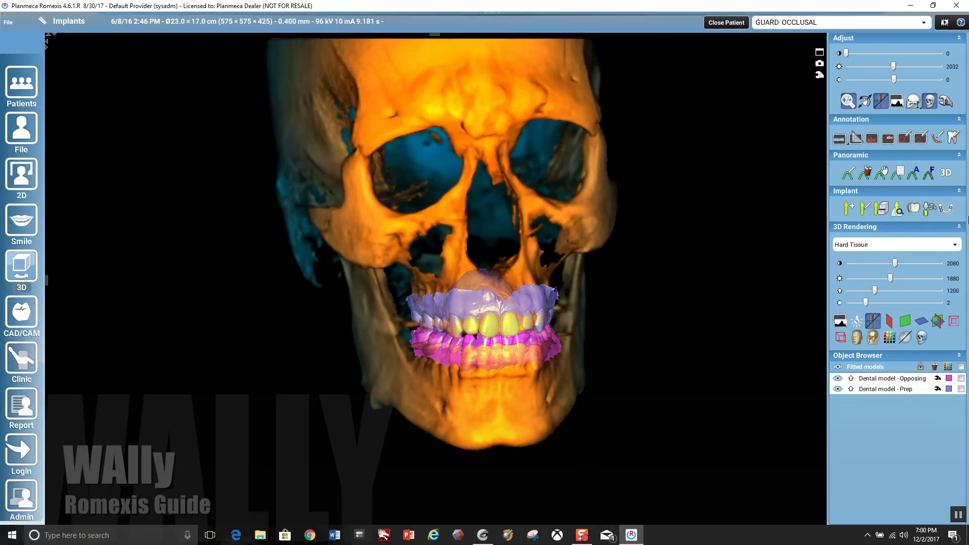
pyautogui.click(837, 389)
pyautogui.click(837, 389)
pyautogui.click(837, 389)
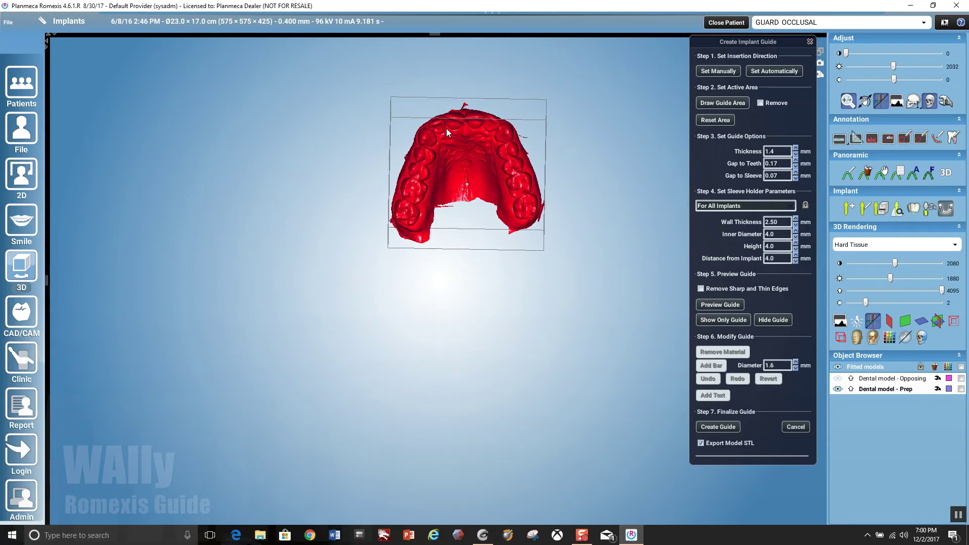
# Orient the Prep model to face its biting surfaces and set the guide's insertion direction manually.
pyautogui.click(723, 74)
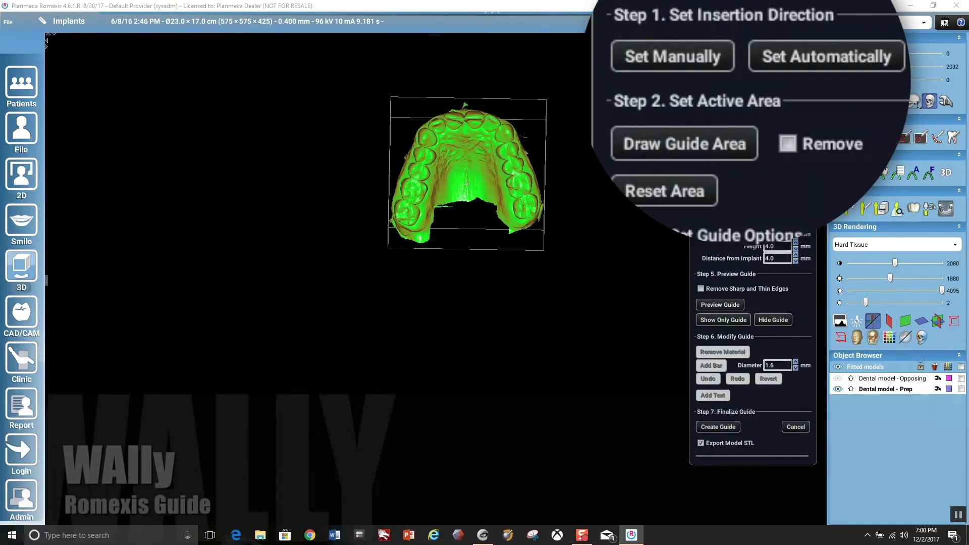
pyautogui.scroll(5, 453, 246)
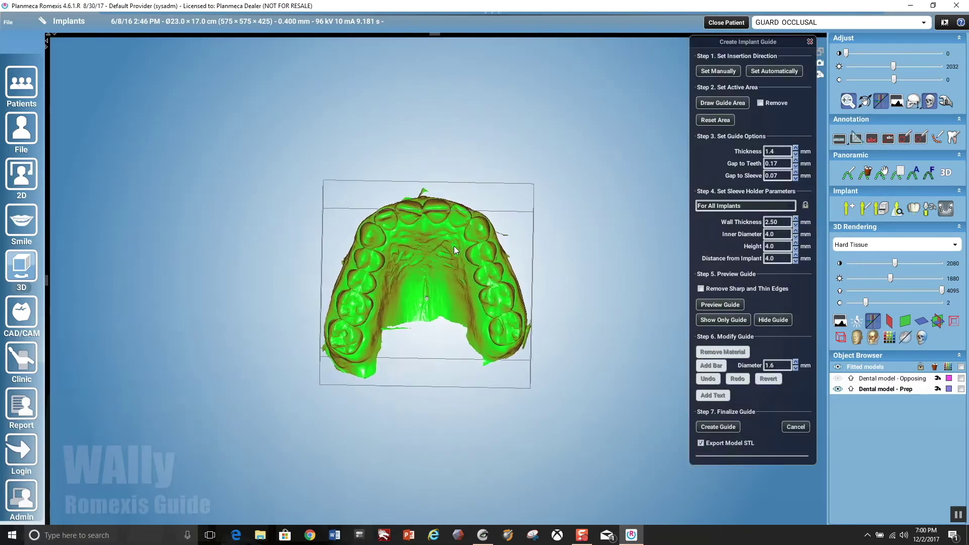
pyautogui.scroll(3, 453, 246)
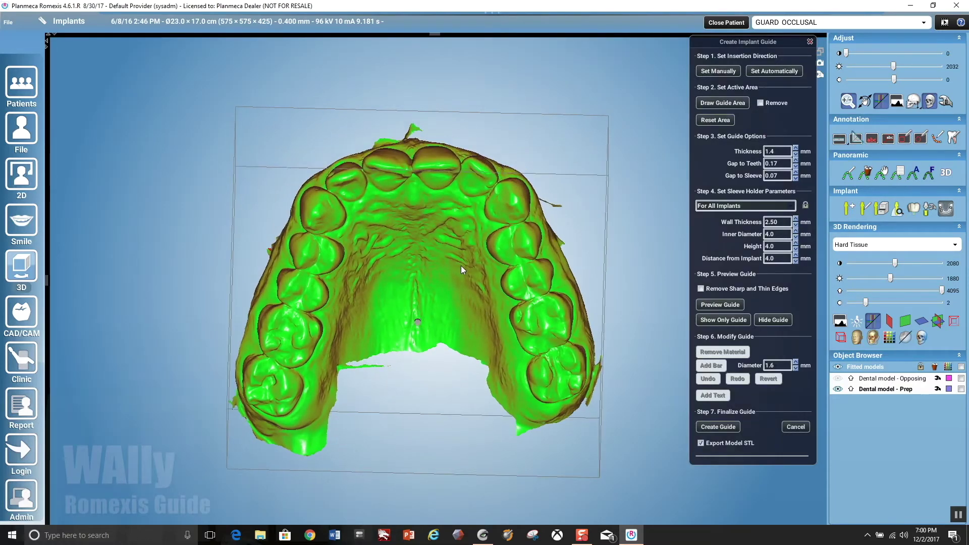
pyautogui.moveTo(460, 262); pyautogui.dragTo(460, 254)
pyautogui.click(706, 72)
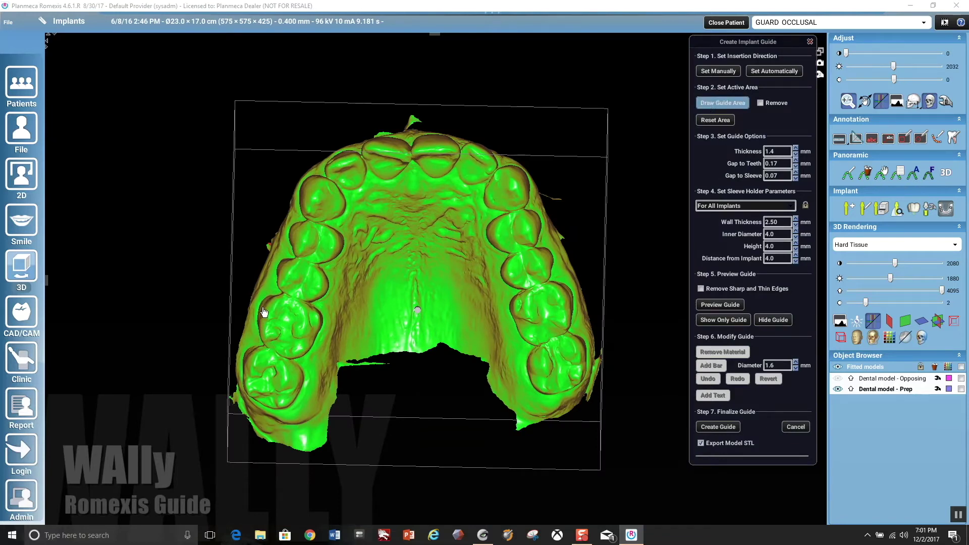
# Draw the guide area around the full upper arch excluding the palate, set the thickness to 1.50 mm and preview the guide.
pyautogui.moveTo(263, 312)
pyautogui.mouseDown()
pyautogui.moveTo(243, 368)
pyautogui.moveTo(267, 408)
pyautogui.moveTo(293, 404)
pyautogui.moveTo(361, 246)
pyautogui.moveTo(477, 238)
pyautogui.moveTo(545, 404)
pyautogui.moveTo(310, 124)
pyautogui.moveTo(352, 254)
pyautogui.mouseUp()
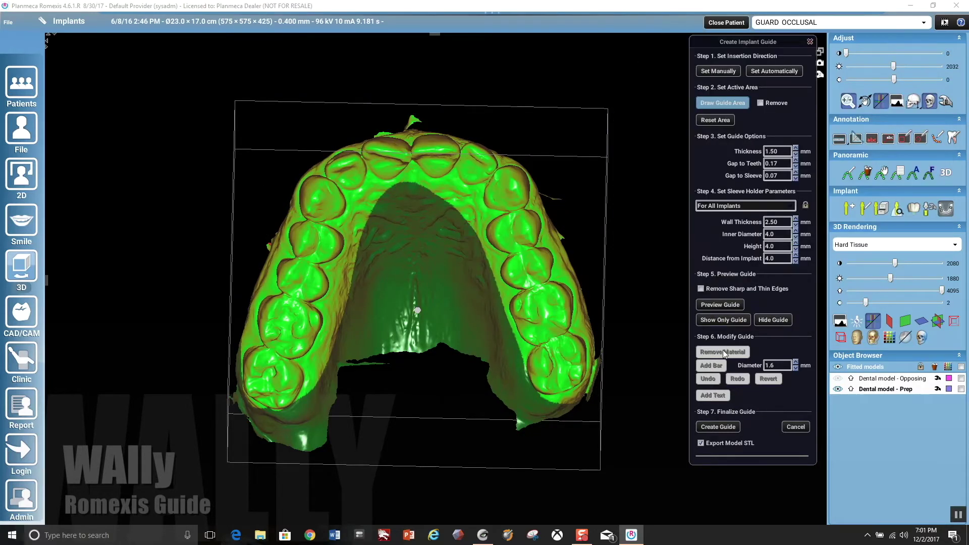
pyautogui.click(735, 306)
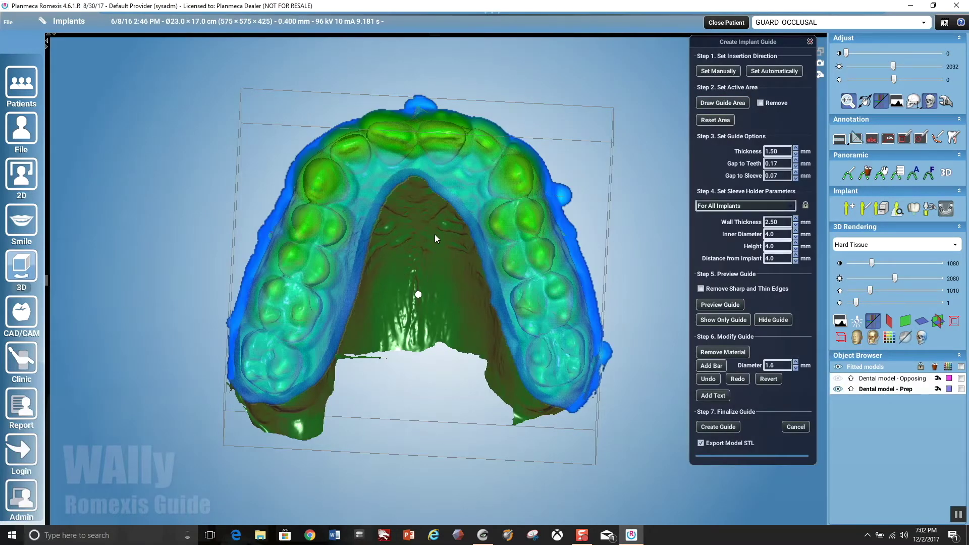
pyautogui.moveTo(437, 238); pyautogui.dragTo(435, 403)
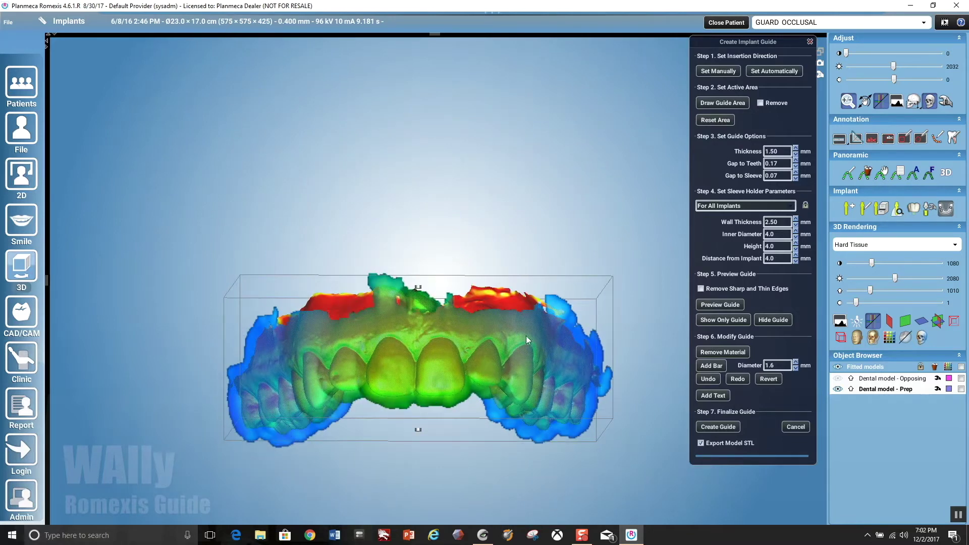
pyautogui.moveTo(527, 340); pyautogui.dragTo(471, 349)
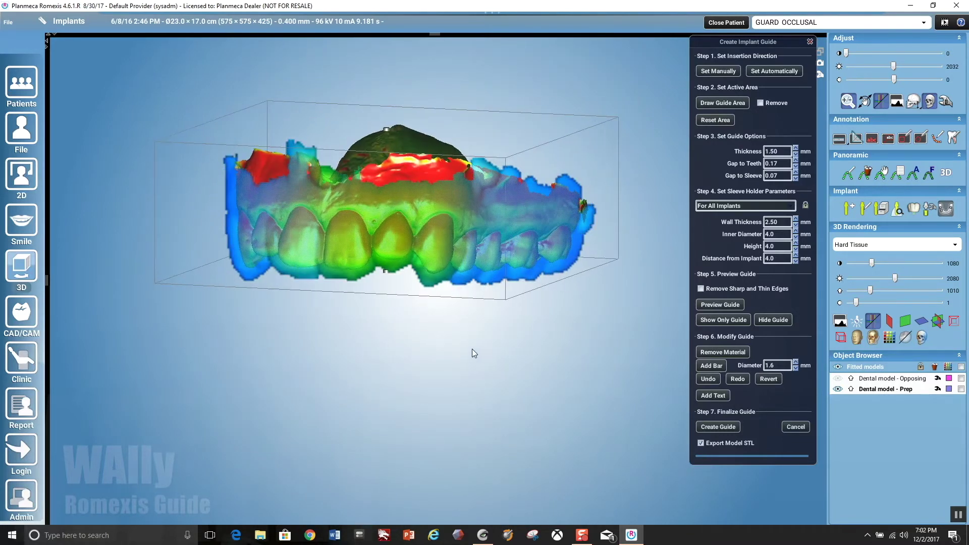
# Remove the guide material covering the gums and upper tooth surfaces from the front teeth along the patient's left side.
pyautogui.click(712, 352)
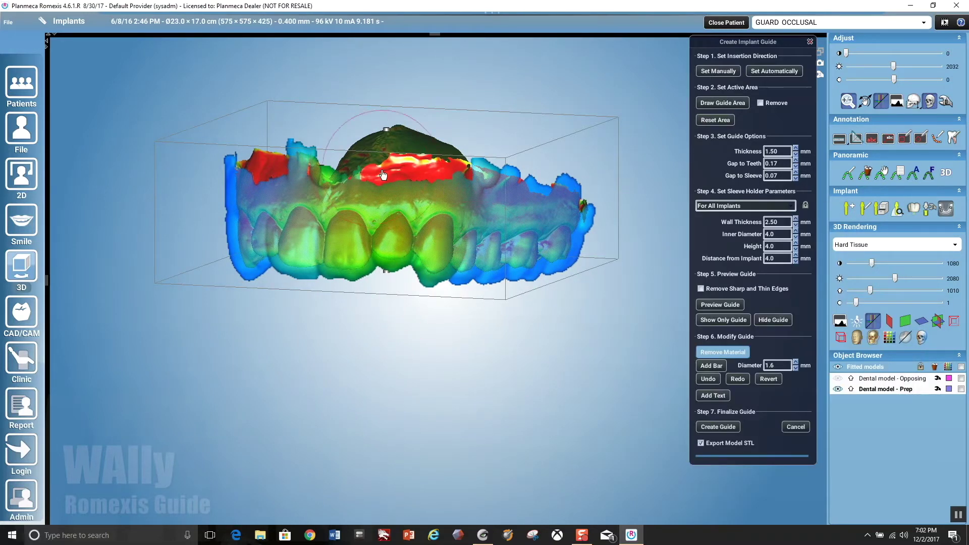
pyautogui.moveTo(383, 174); pyautogui.dragTo(549, 186)
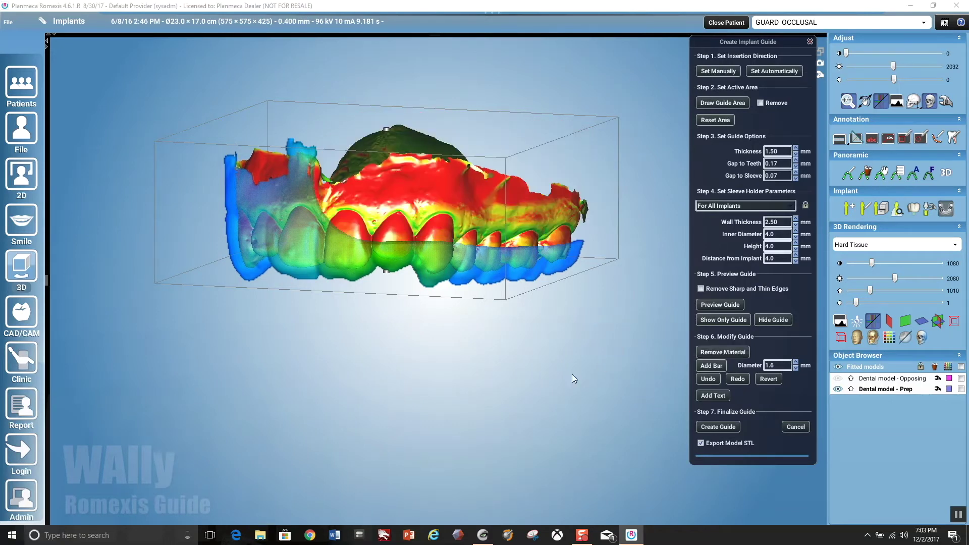
# Try to remove the guide material over the gums along the patient's right side from an oblique view, then undo that removal.
pyautogui.moveTo(571, 374); pyautogui.dragTo(660, 411)
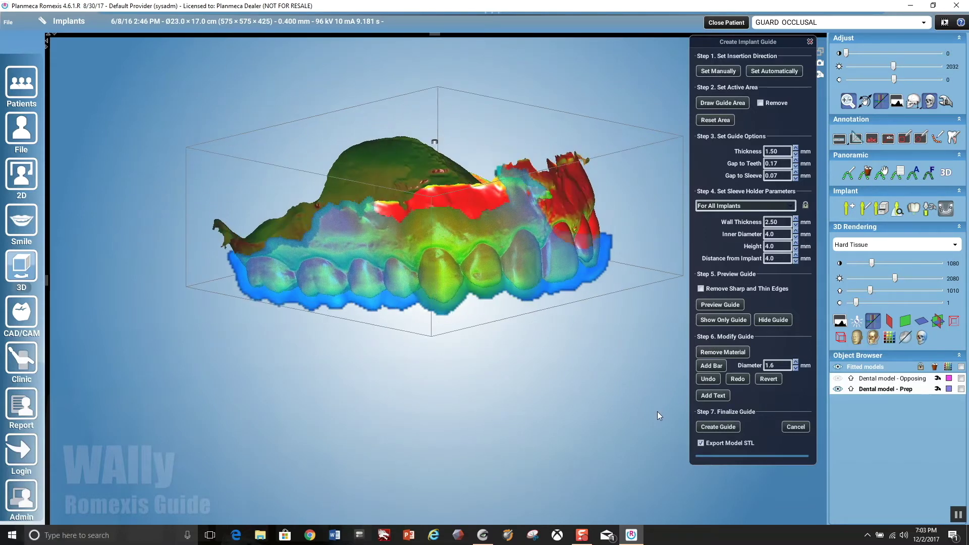
pyautogui.click(722, 352)
pyautogui.moveTo(536, 178)
pyautogui.mouseDown()
pyautogui.moveTo(444, 201)
pyautogui.moveTo(236, 217)
pyautogui.mouseUp()
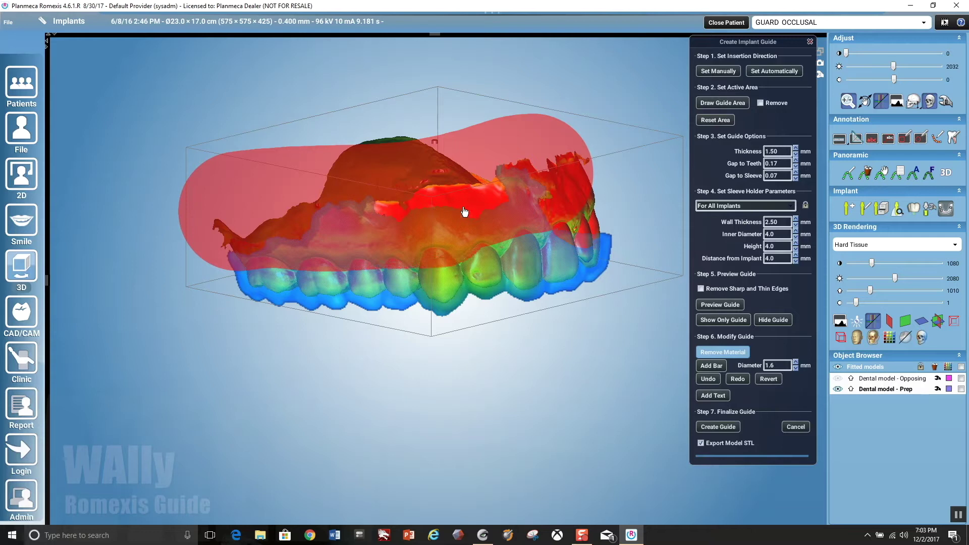
pyautogui.moveTo(465, 211); pyautogui.dragTo(536, 203)
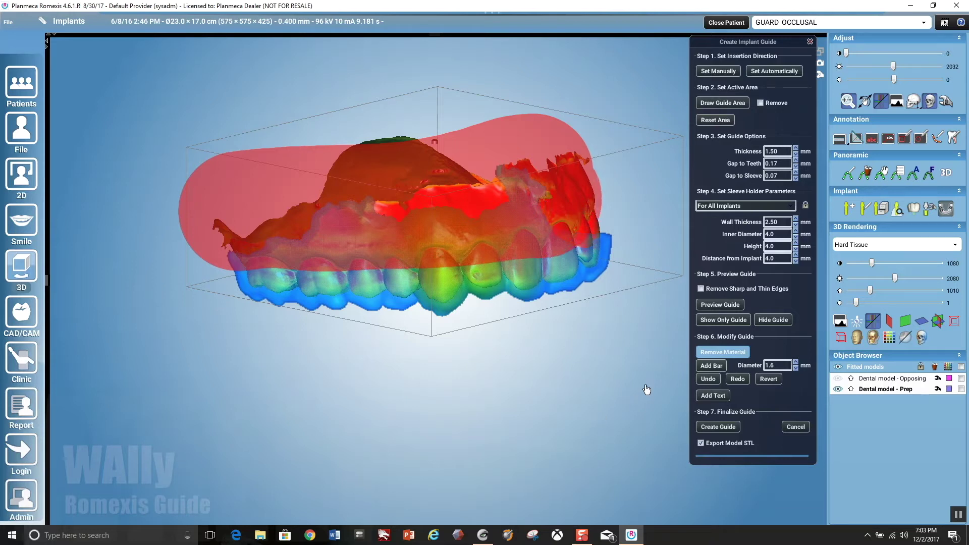
pyautogui.click(712, 356)
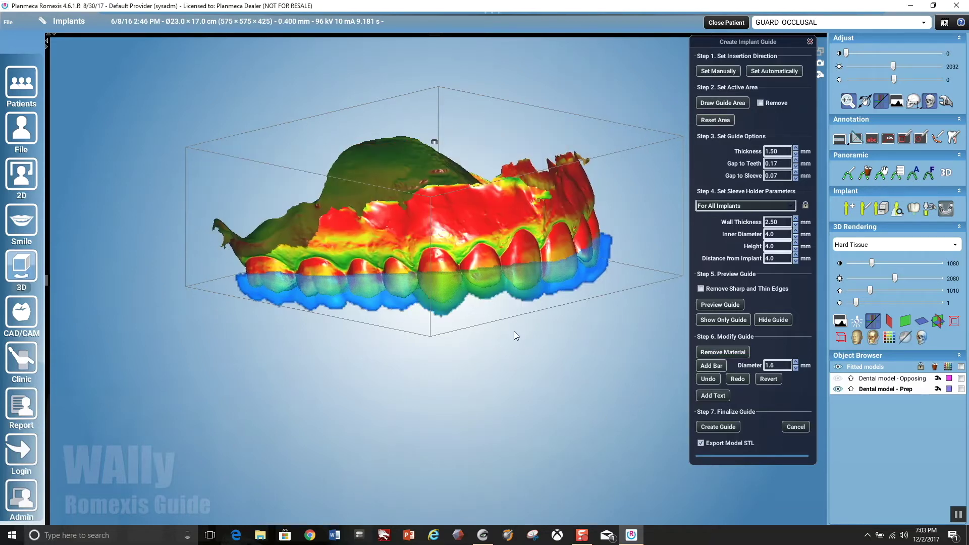
pyautogui.moveTo(512, 335); pyautogui.dragTo(521, 247)
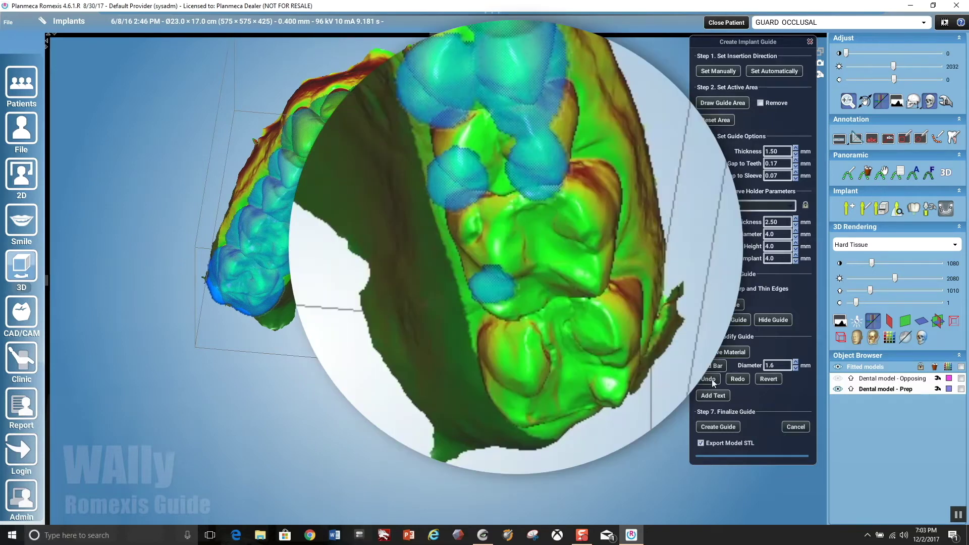
pyautogui.click(708, 379)
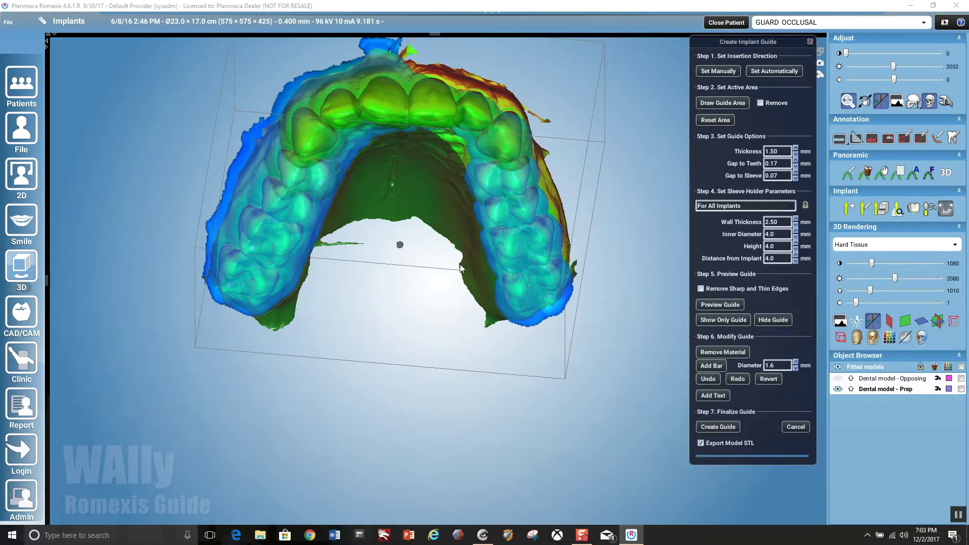
# Remove the guide material covering the gums and upper tooth surfaces along the front and the patient's right side.
pyautogui.moveTo(438, 259); pyautogui.dragTo(474, 350)
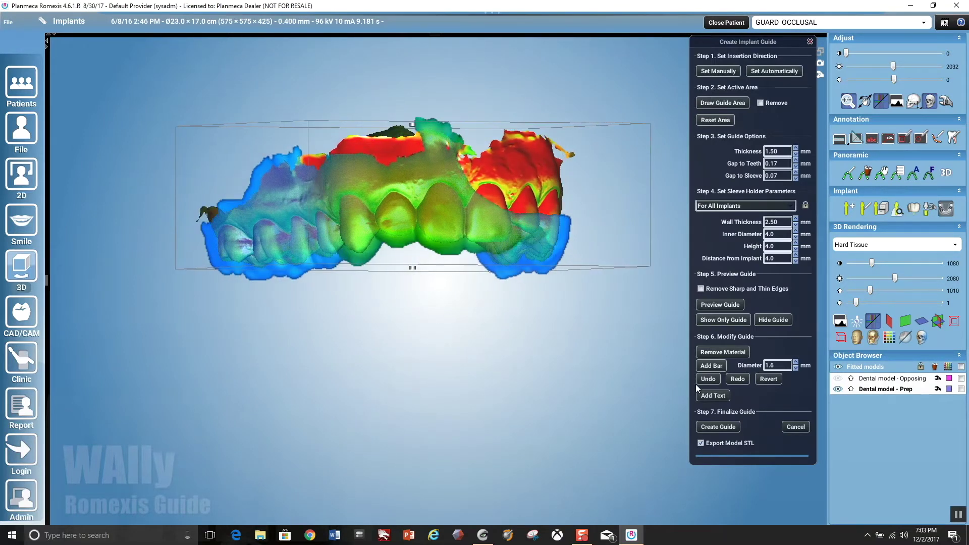
pyautogui.click(728, 353)
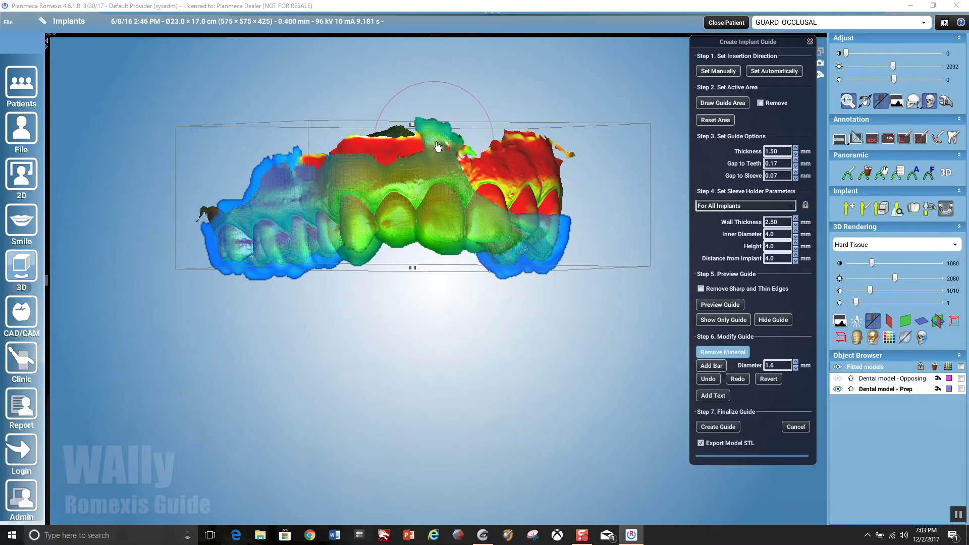
pyautogui.moveTo(474, 148)
pyautogui.mouseDown()
pyautogui.moveTo(374, 156)
pyautogui.moveTo(220, 190)
pyautogui.moveTo(171, 247)
pyautogui.mouseUp()
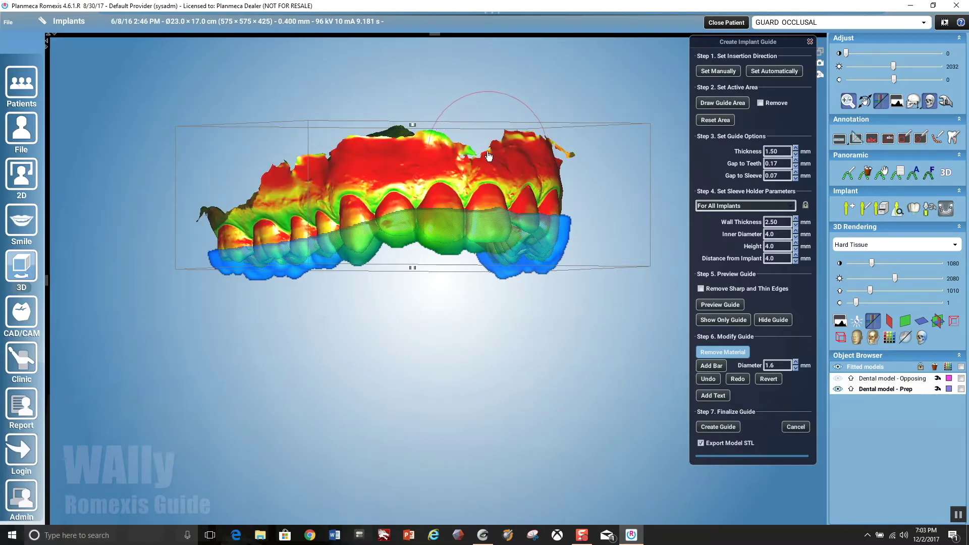
pyautogui.moveTo(488, 157); pyautogui.dragTo(492, 156)
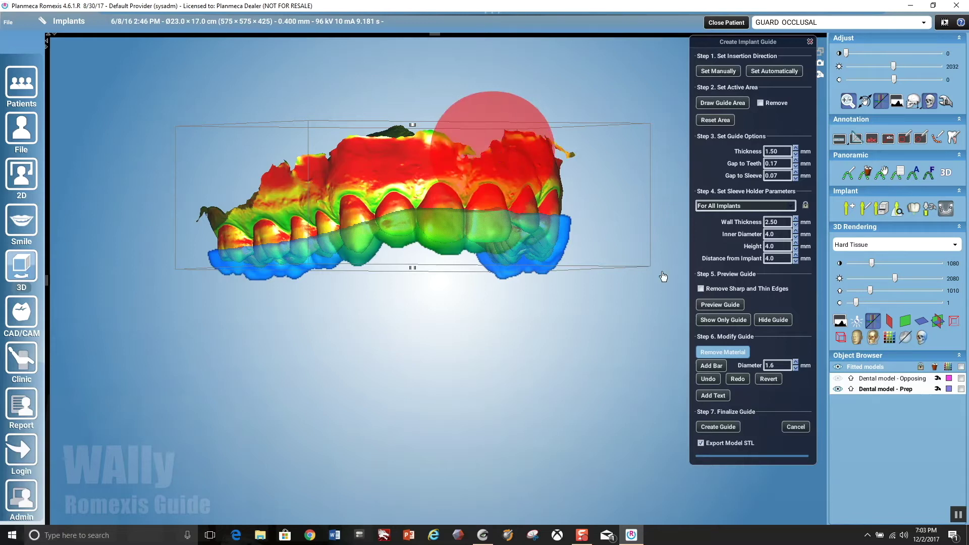
pyautogui.click(726, 351)
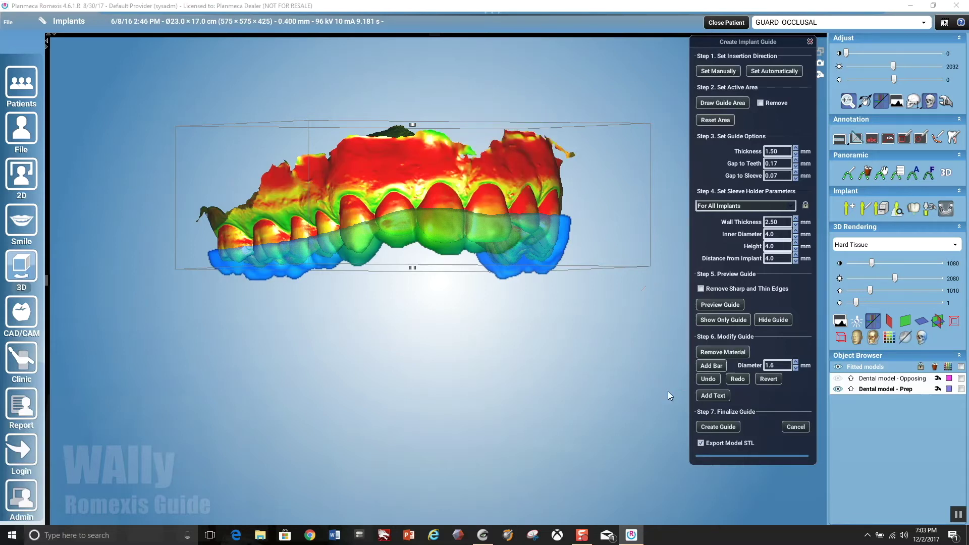
# Remove the excess guide material on the palatal side behind the front teeth and along the patient's right molars, and check the trimmed edge.
pyautogui.moveTo(445, 376); pyautogui.dragTo(448, 229)
pyautogui.moveTo(448, 181); pyautogui.dragTo(221, 248)
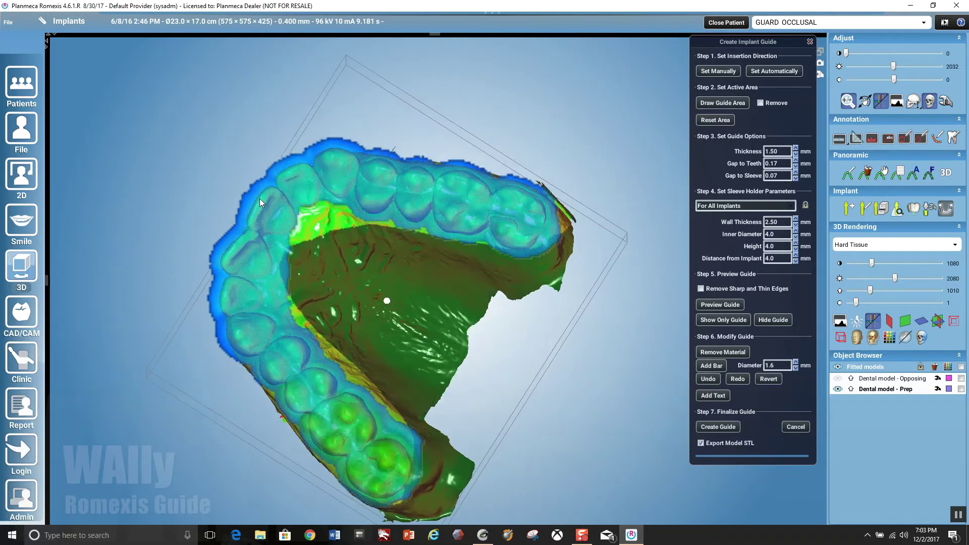
pyautogui.moveTo(259, 198); pyautogui.dragTo(239, 308)
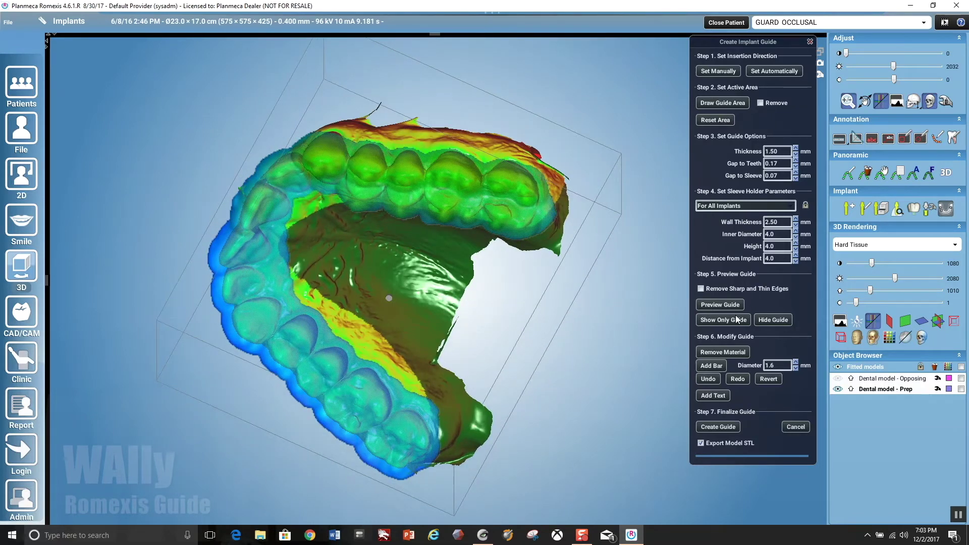
pyautogui.click(724, 351)
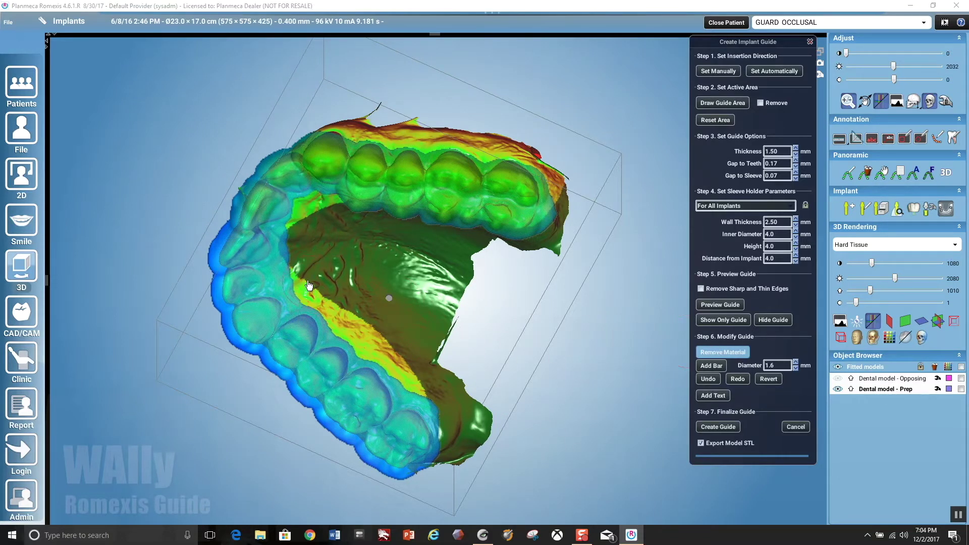
pyautogui.moveTo(307, 288); pyautogui.dragTo(480, 437)
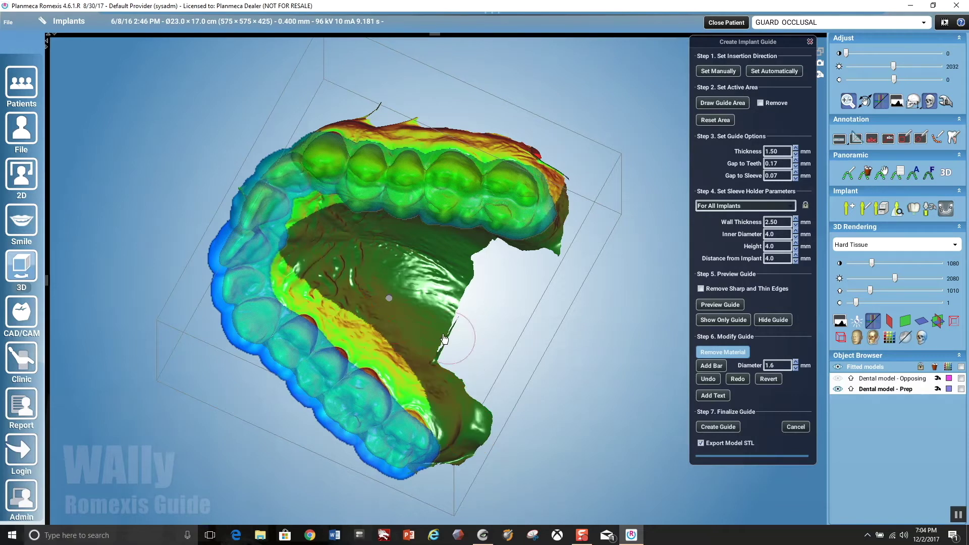
pyautogui.moveTo(292, 271); pyautogui.dragTo(312, 224)
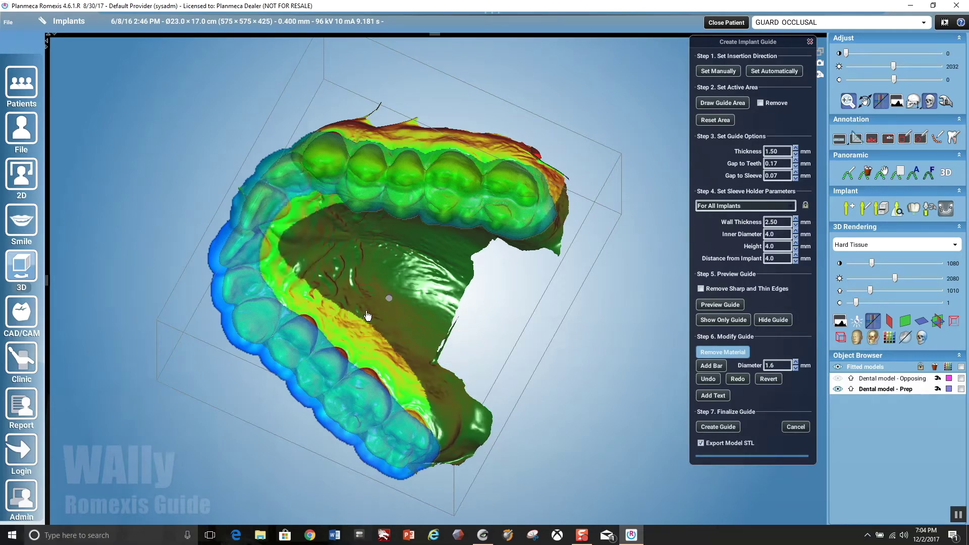
pyautogui.click(716, 351)
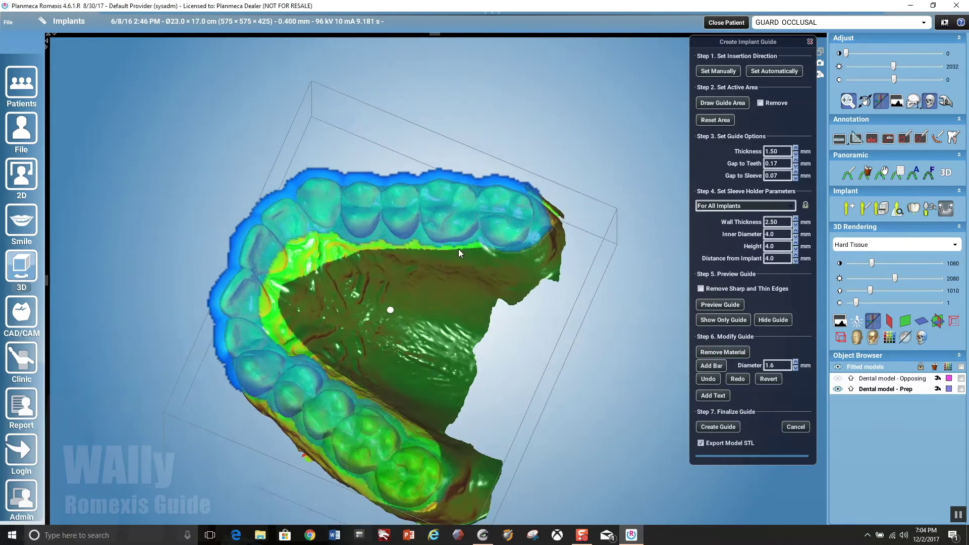
pyautogui.moveTo(458, 250); pyautogui.dragTo(644, 213)
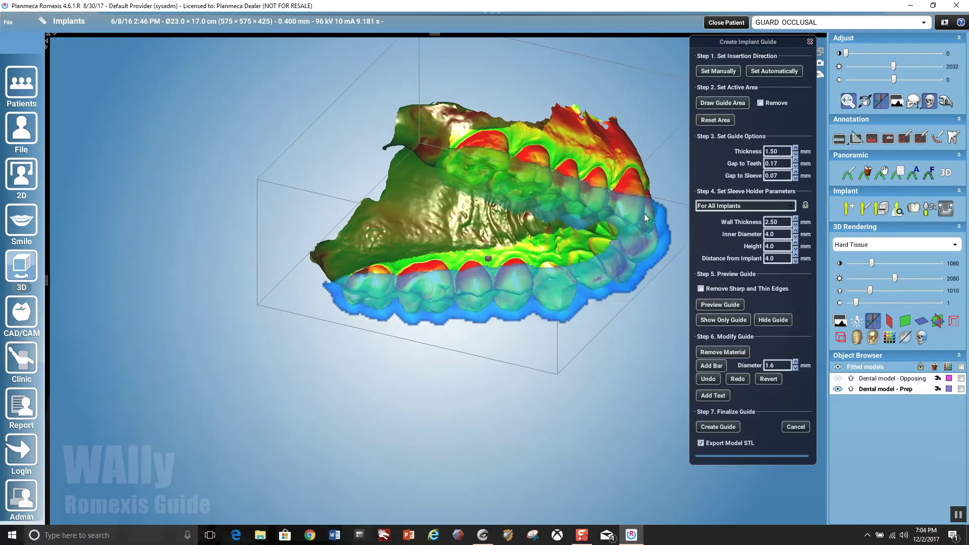
pyautogui.moveTo(425, 255); pyautogui.dragTo(510, 353)
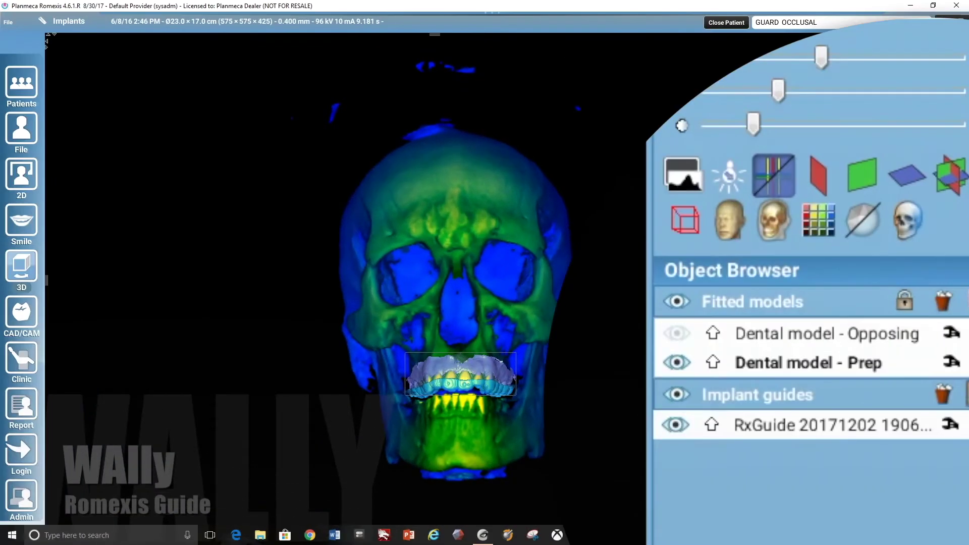
# Set the colour of the created RxGuide implant guide to magenta and inspect it on the skull rendering.
pyautogui.click(966, 393)
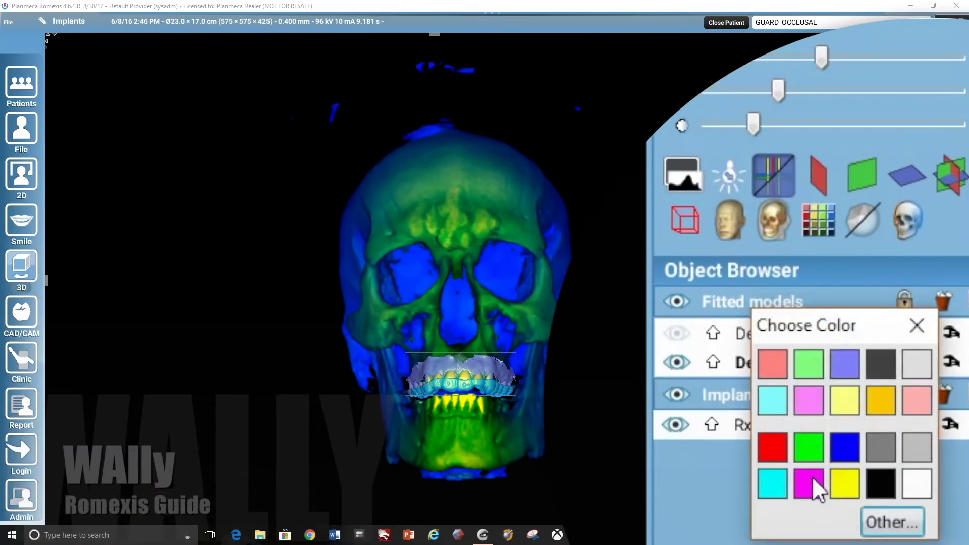
pyautogui.click(809, 482)
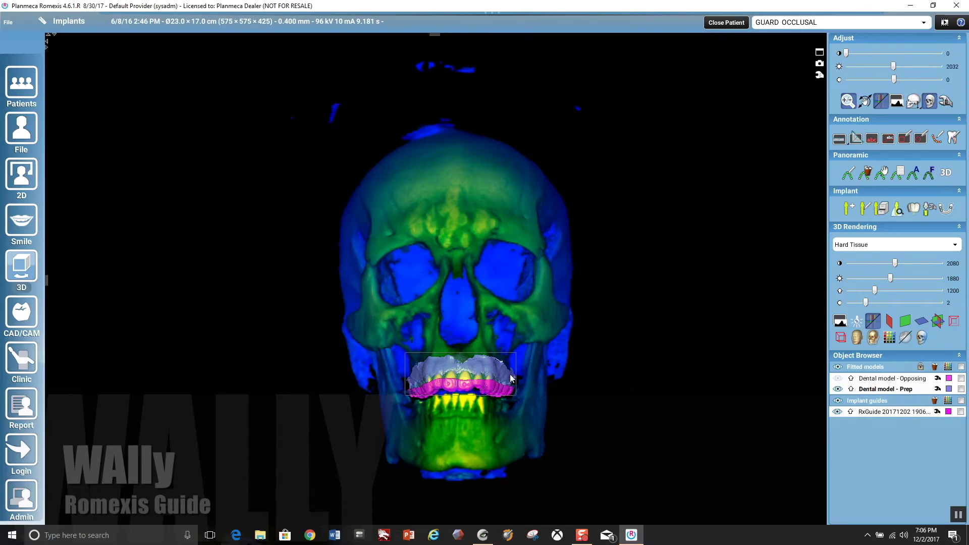
pyautogui.scroll(5, 492, 395)
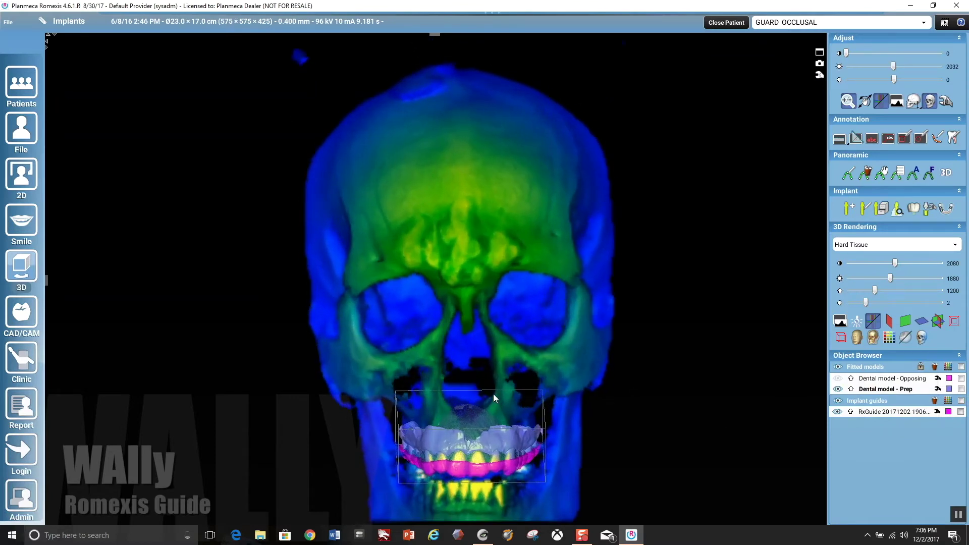
pyautogui.moveTo(493, 394); pyautogui.dragTo(492, 364, button='middle')
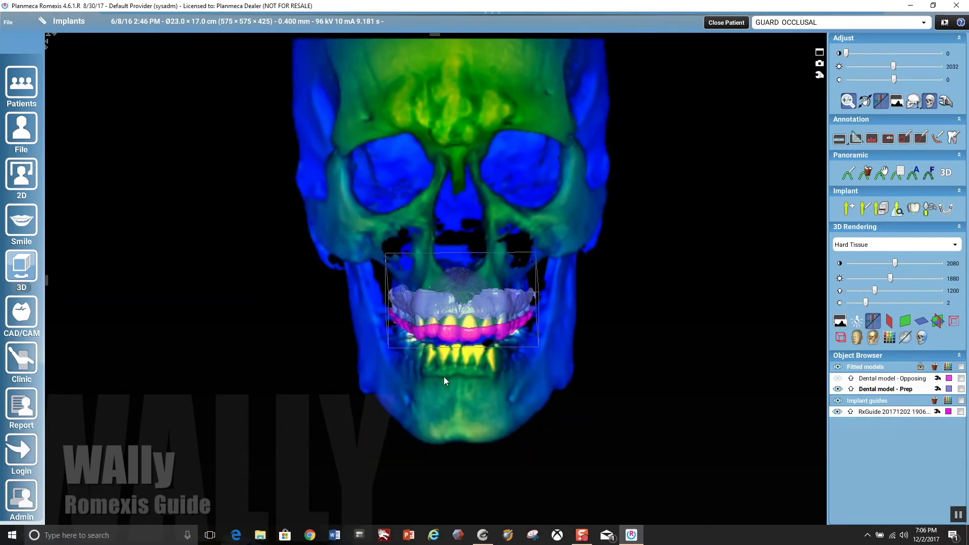
pyautogui.moveTo(444, 378); pyautogui.dragTo(629, 360)
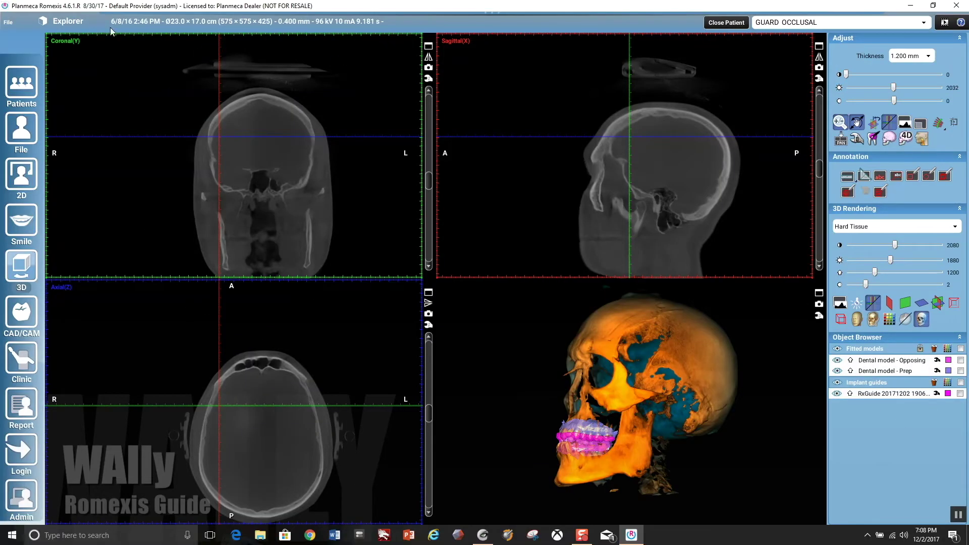
# Switch to the Jaw Motion module and export the case as GUARD_OCCLUSAL to the OCCLUSAL GUARD folder.
pyautogui.click(76, 23)
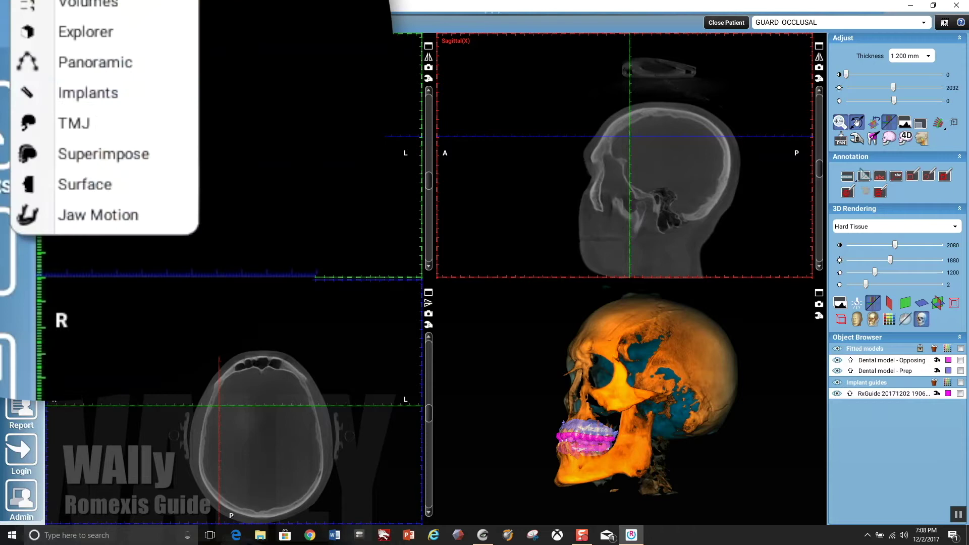
pyautogui.click(99, 201)
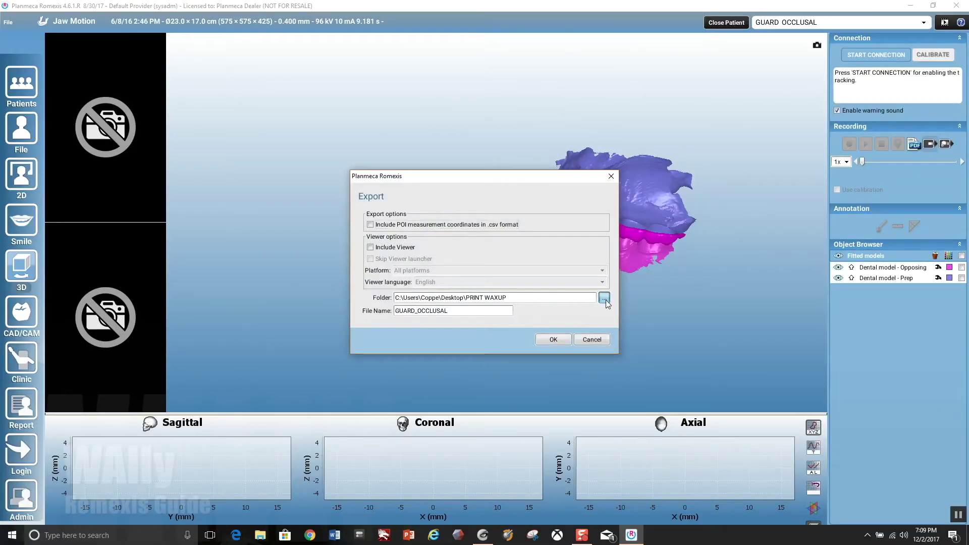
pyautogui.click(604, 298)
pyautogui.click(364, 240)
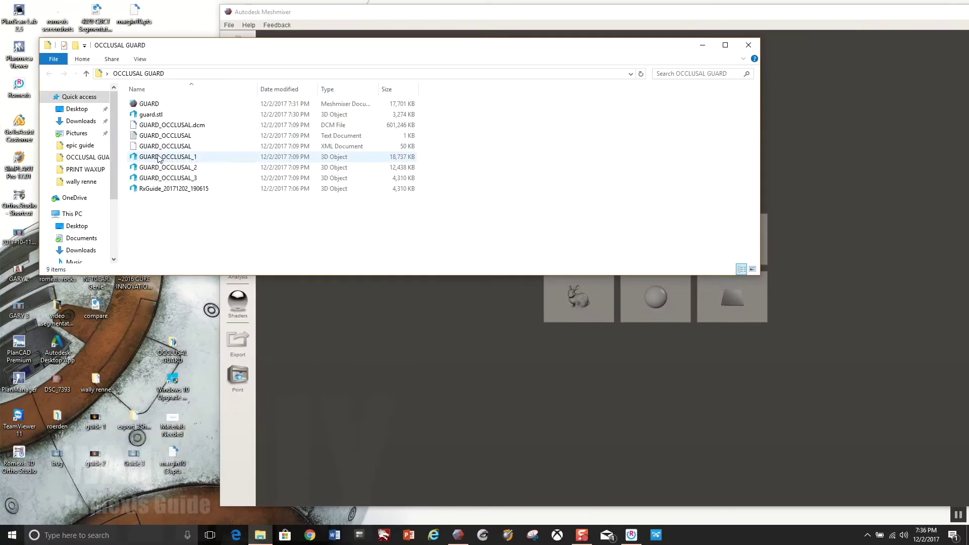
# Load GUARD_OCCLUSAL_1 from the OCCLUSAL GUARD folder into Meshmixer and append GUARD_OCCLUSAL_2, declining the automatic position shift.
pyautogui.moveTo(164, 148); pyautogui.dragTo(671, 407)
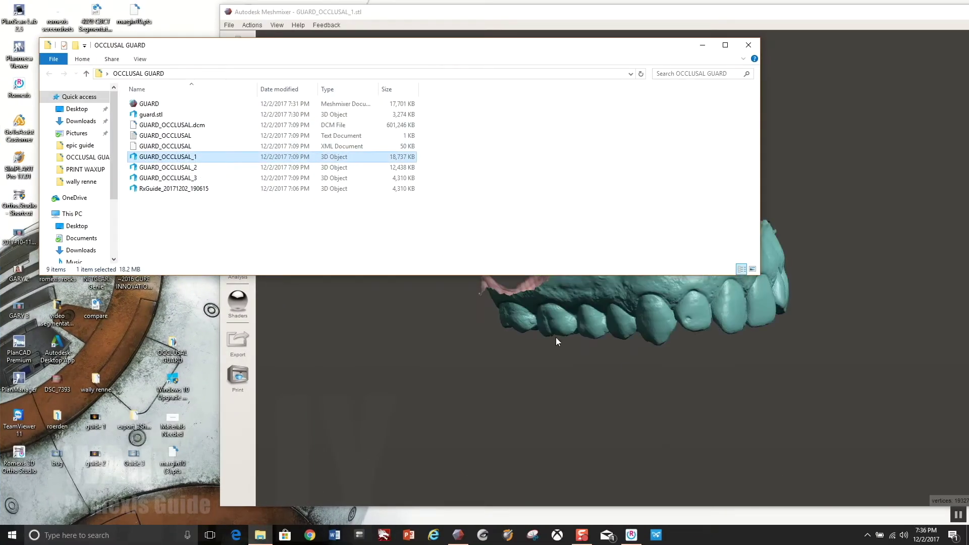
pyautogui.click(200, 168)
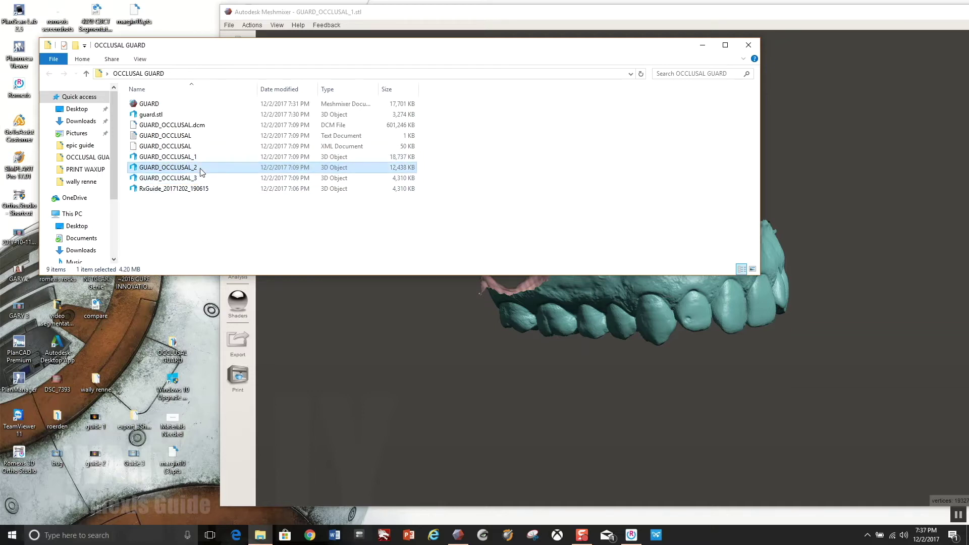
pyautogui.moveTo(237, 173); pyautogui.dragTo(538, 445)
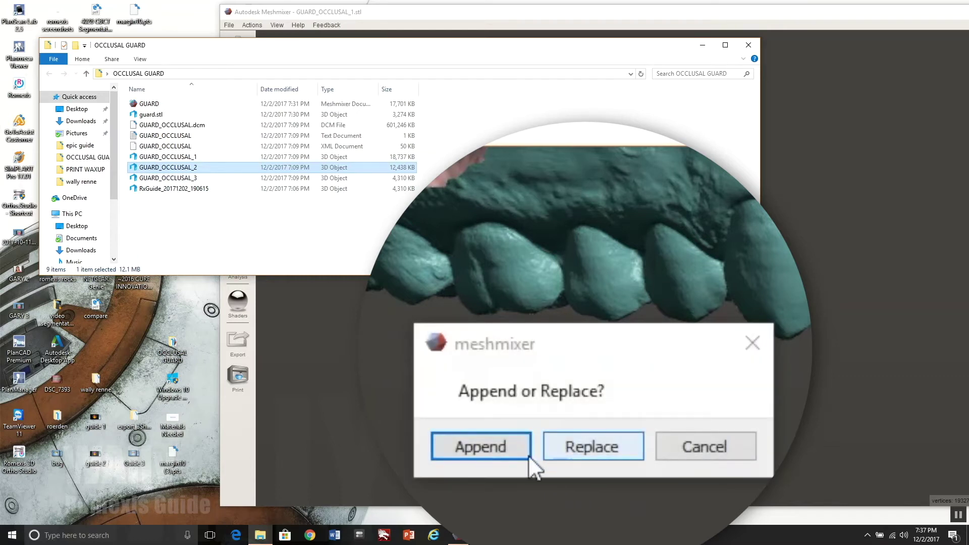
pyautogui.click(519, 455)
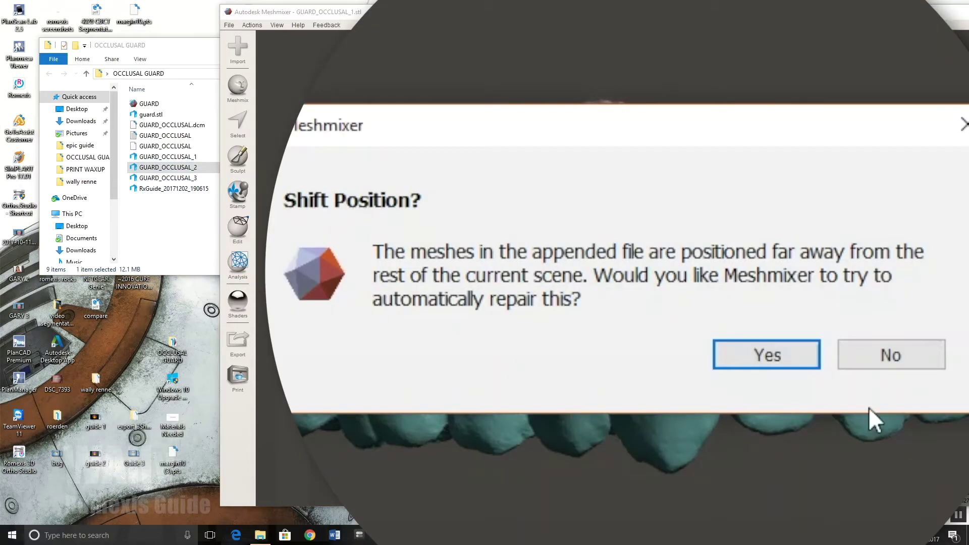
pyautogui.click(888, 362)
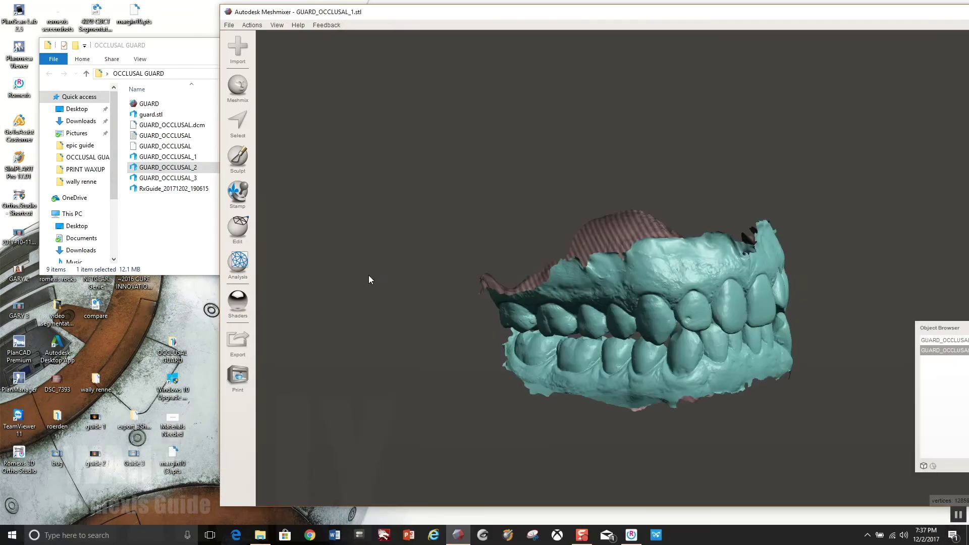
# Append GUARD_OCCLUSAL_3 from the OCCLUSAL GUARD folder to the Meshmixer scene and maximize the Meshmixer window.
pyautogui.click(168, 177)
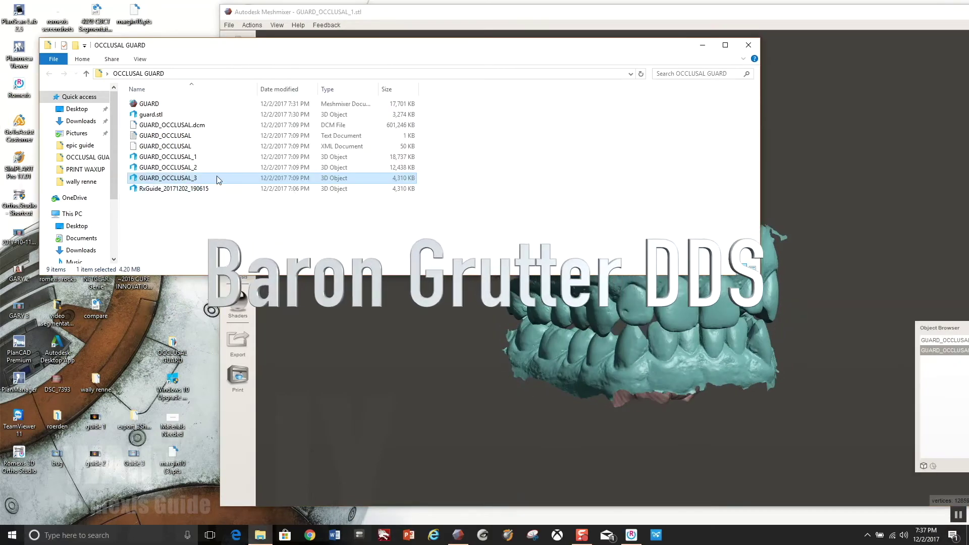
pyautogui.moveTo(168, 177); pyautogui.dragTo(601, 379)
pyautogui.click(589, 373)
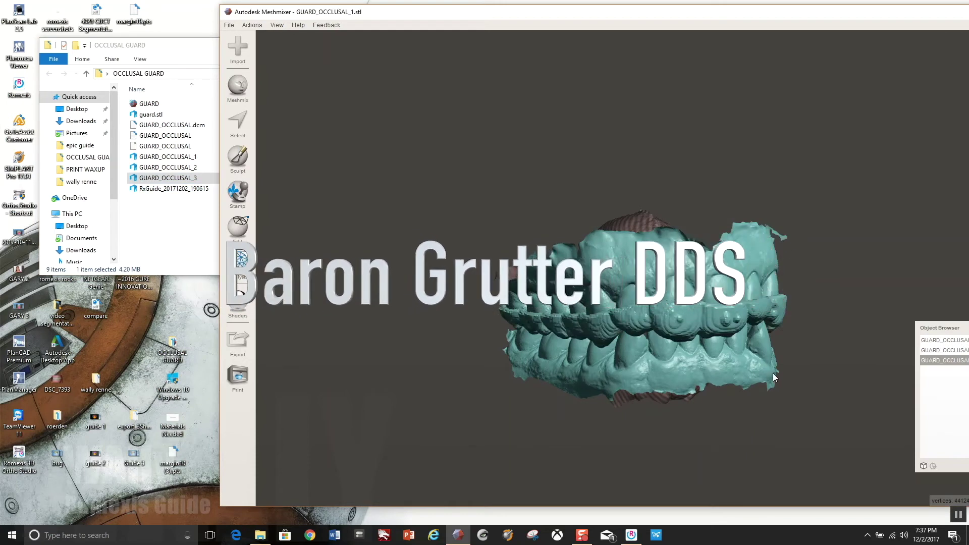
pyautogui.moveTo(750, 19); pyautogui.dragTo(593, 5)
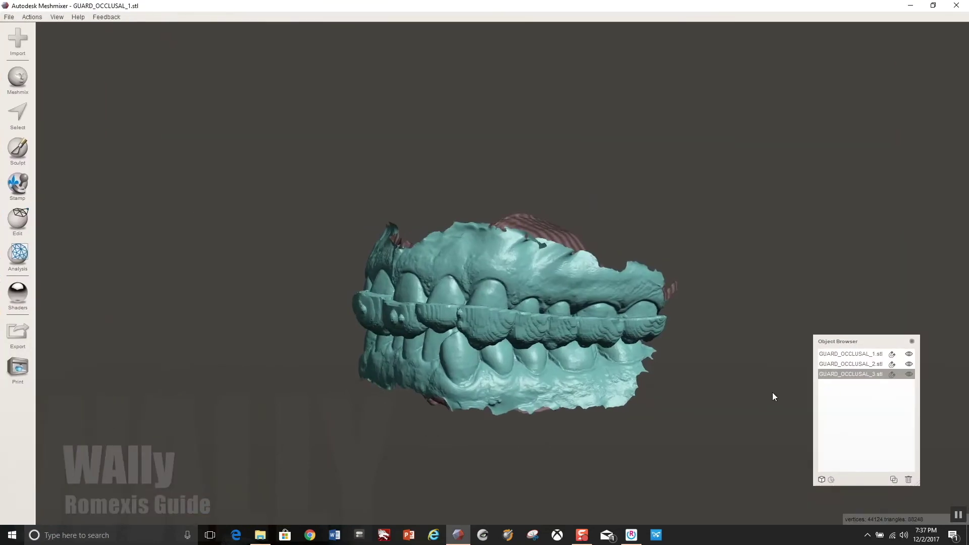
# Apply a gold shader to the lower arch scan and a silver metallic shader to the upper arch scan.
pyautogui.click(850, 363)
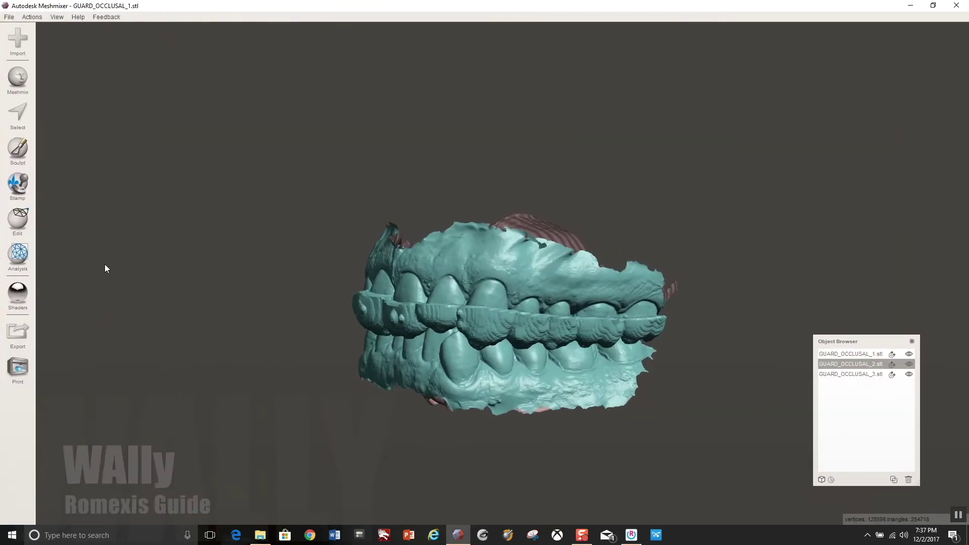
pyautogui.click(17, 293)
pyautogui.moveTo(202, 329); pyautogui.dragTo(443, 380)
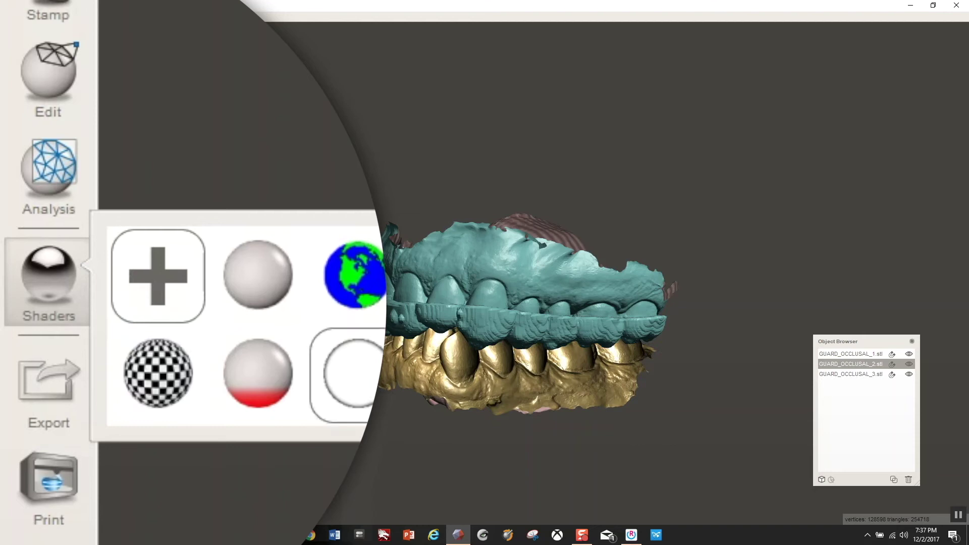
pyautogui.scroll(-2, 130, 328)
pyautogui.scroll(2, 93, 328)
pyautogui.scroll(-2, 127, 331)
pyautogui.moveTo(61, 295); pyautogui.dragTo(427, 256)
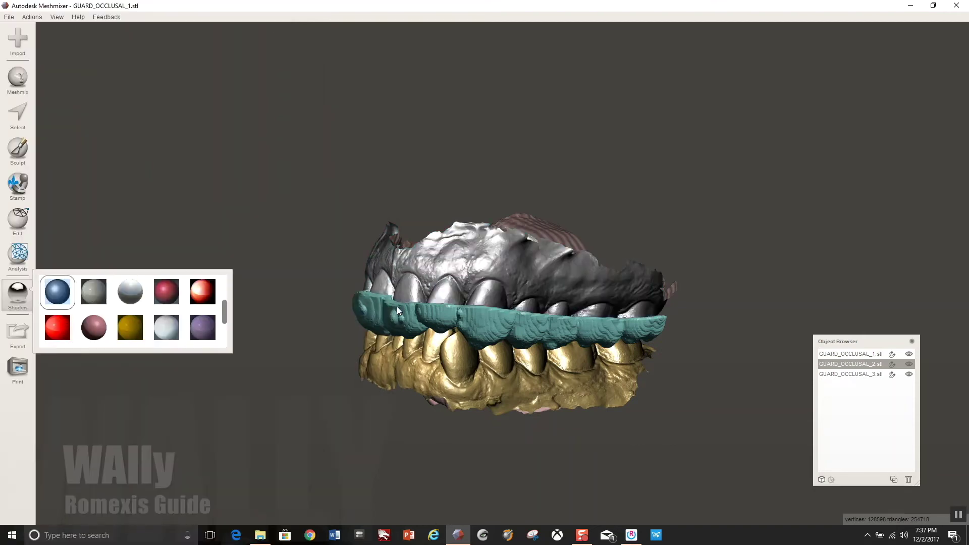
# Hide GUARD_OCCLUSAL_1 and GUARD_OCCLUSAL_3 so only the lower arch is shown from its occlusal side.
pyautogui.moveTo(397, 307); pyautogui.dragTo(391, 337, button='right')
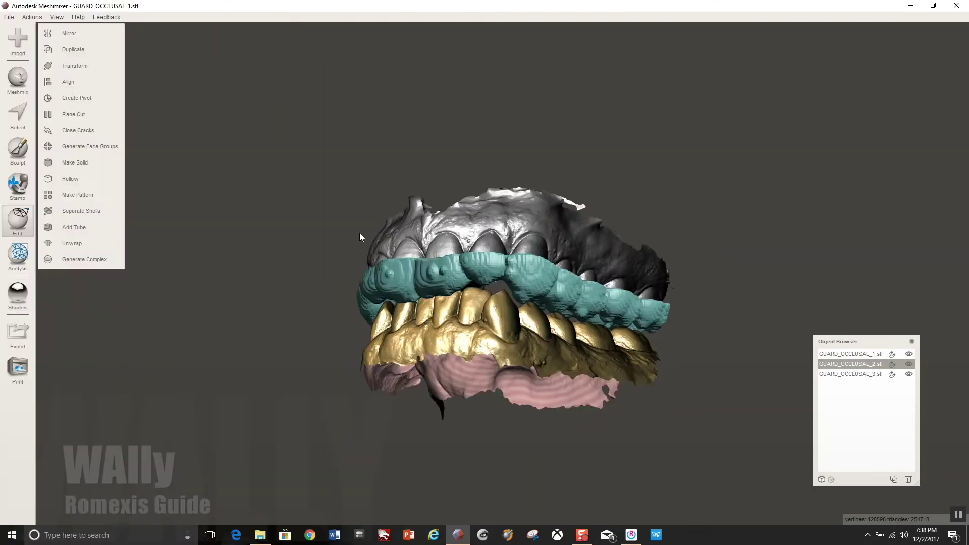
pyautogui.scroll(2, 407, 277)
pyautogui.moveTo(408, 278); pyautogui.dragTo(612, 338, button='right')
pyautogui.keyDown('shift'); pyautogui.click(851, 374); pyautogui.keyUp('shift')
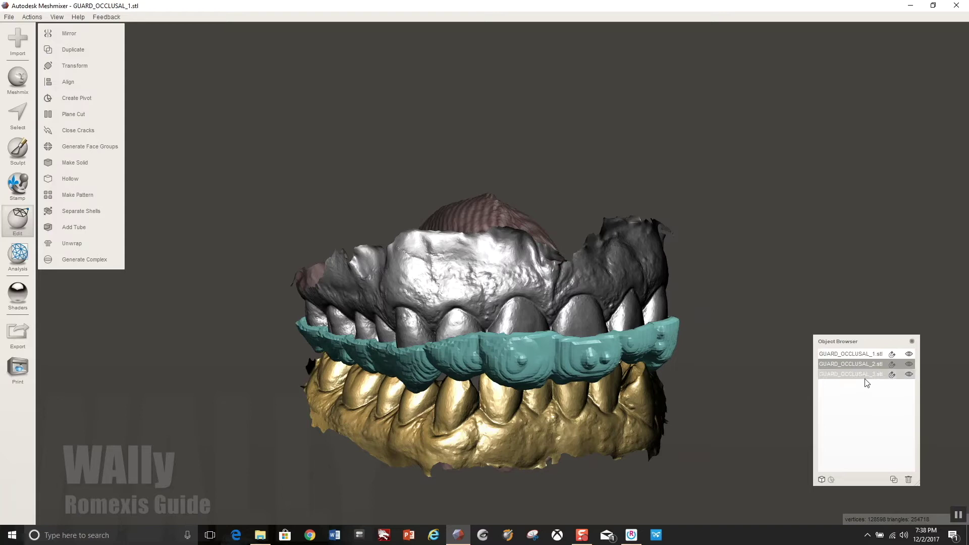
pyautogui.click(908, 354)
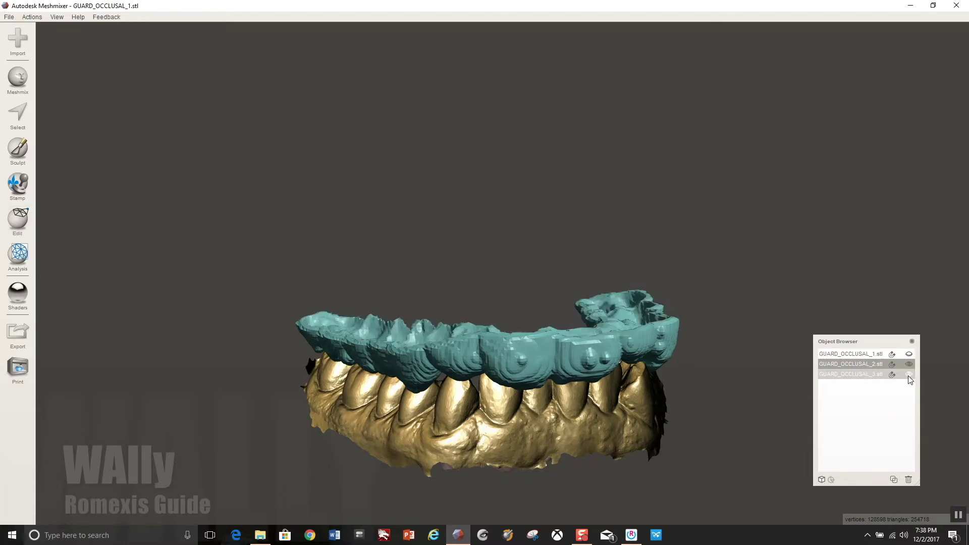
pyautogui.click(908, 374)
pyautogui.moveTo(560, 197); pyautogui.dragTo(735, 322, button='right')
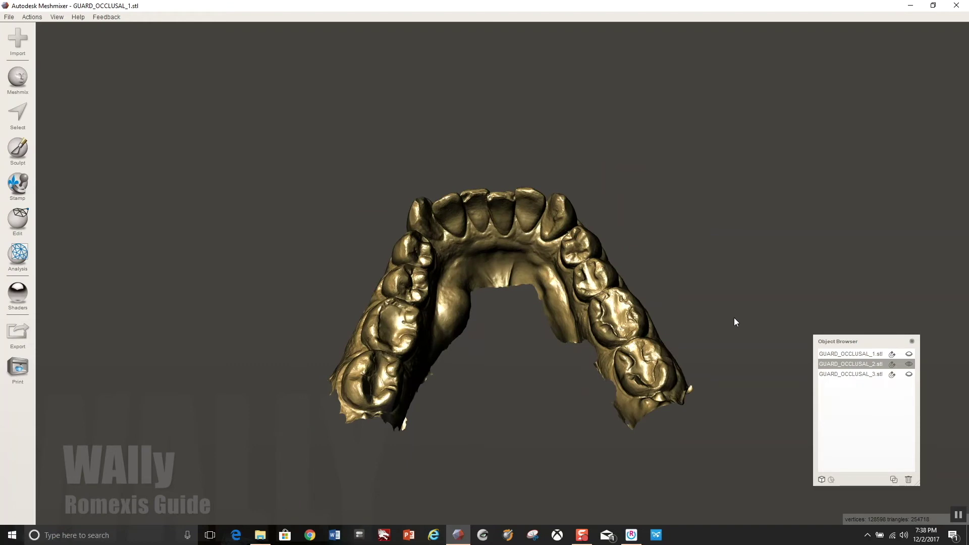
pyautogui.moveTo(734, 317); pyautogui.dragTo(739, 323, button='right')
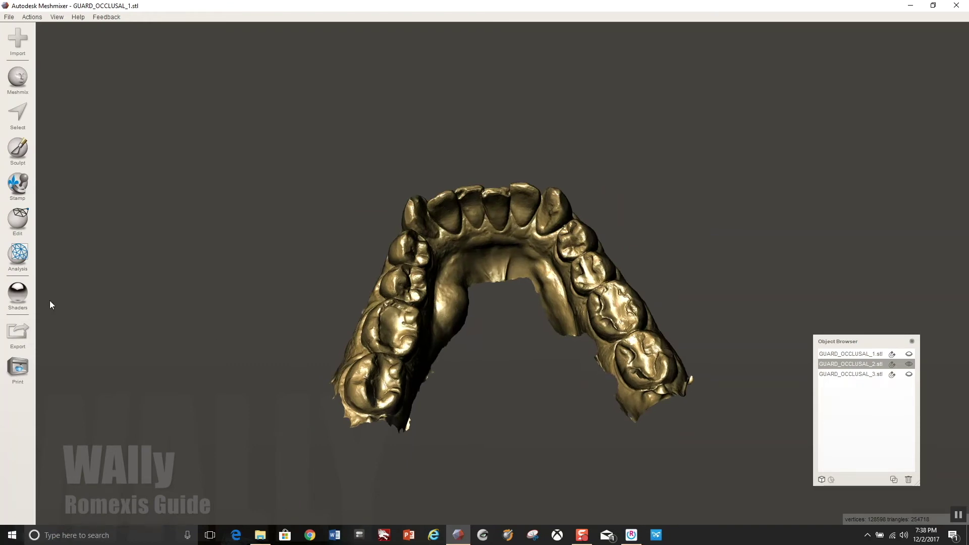
# Set the selection brush size to 36 and paint the chewing surfaces of the back teeth on the lower arch's left-hand side.
pyautogui.click(17, 114)
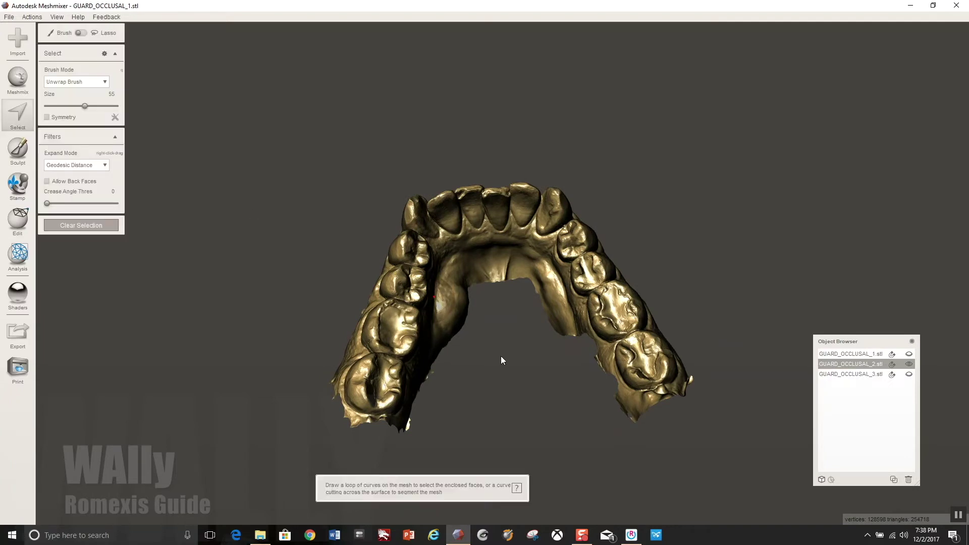
pyautogui.moveTo(500, 355); pyautogui.dragTo(362, 368, button='right')
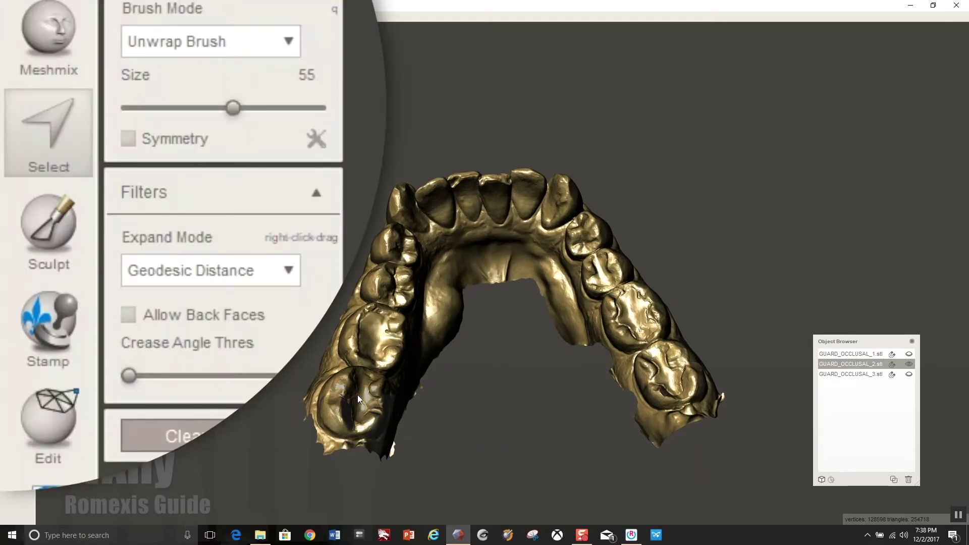
pyautogui.moveTo(84, 109); pyautogui.dragTo(72, 112)
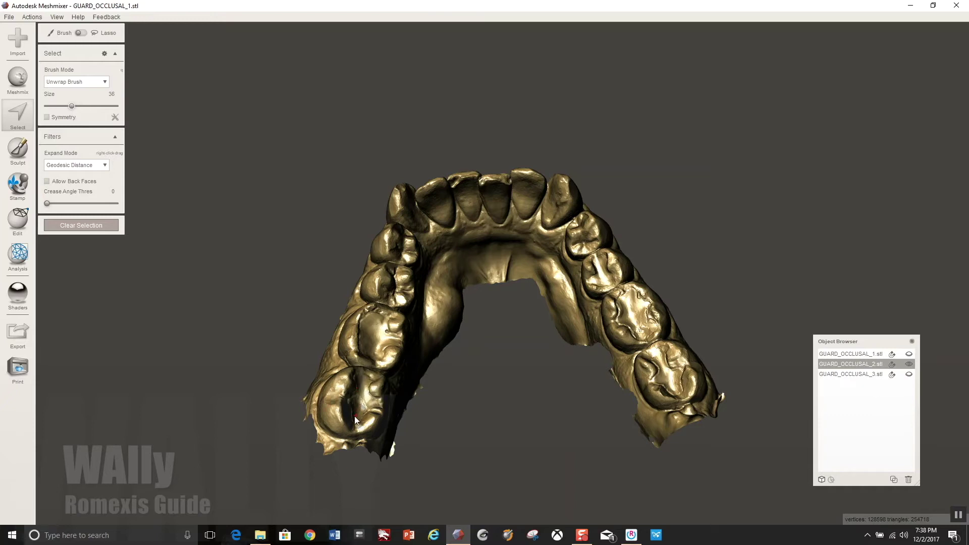
pyautogui.moveTo(361, 386); pyautogui.dragTo(365, 383)
pyautogui.moveTo(462, 372); pyautogui.dragTo(438, 400, button='right')
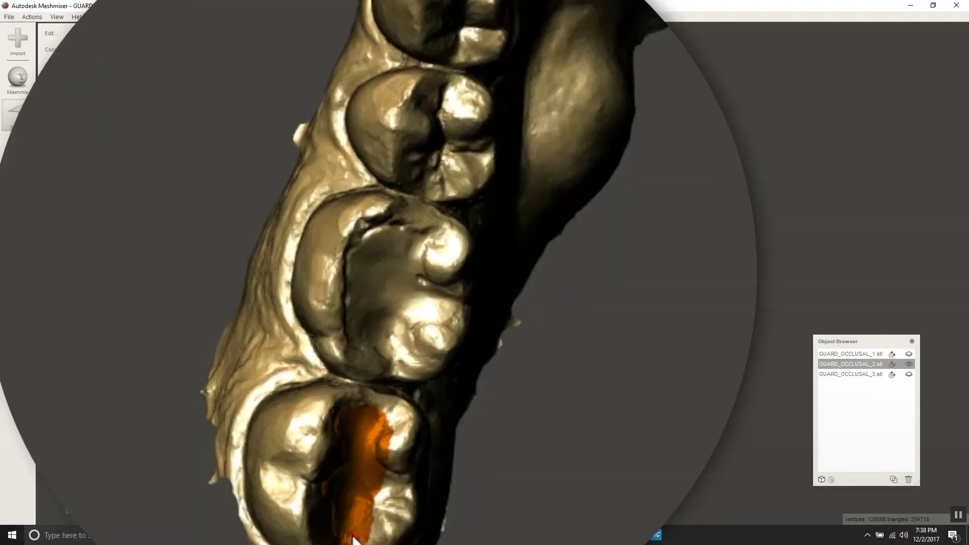
pyautogui.moveTo(373, 373); pyautogui.dragTo(388, 242)
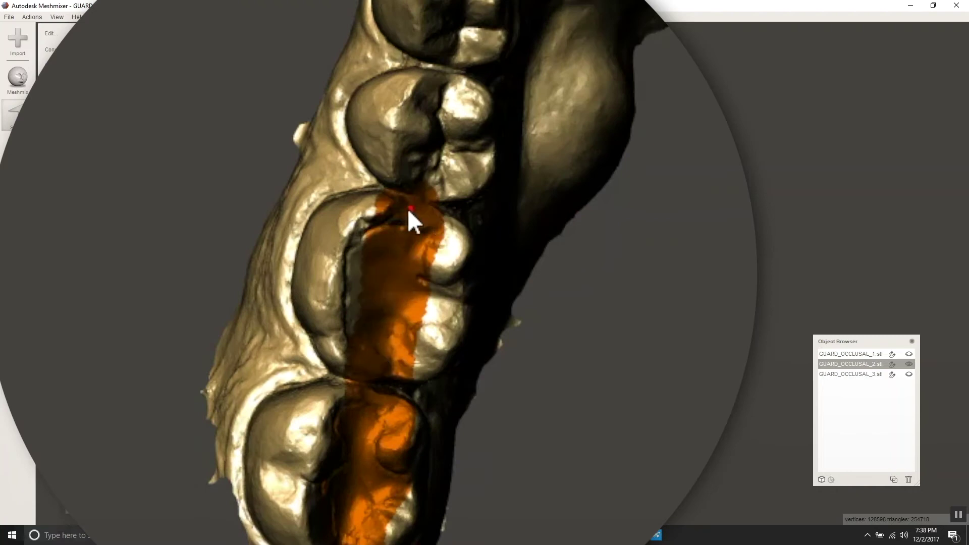
pyautogui.moveTo(408, 212); pyautogui.dragTo(390, 267)
pyautogui.moveTo(379, 353)
pyautogui.mouseDown()
pyautogui.moveTo(391, 362)
pyautogui.moveTo(443, 98)
pyautogui.moveTo(437, 173)
pyautogui.moveTo(471, 20)
pyautogui.mouseUp()
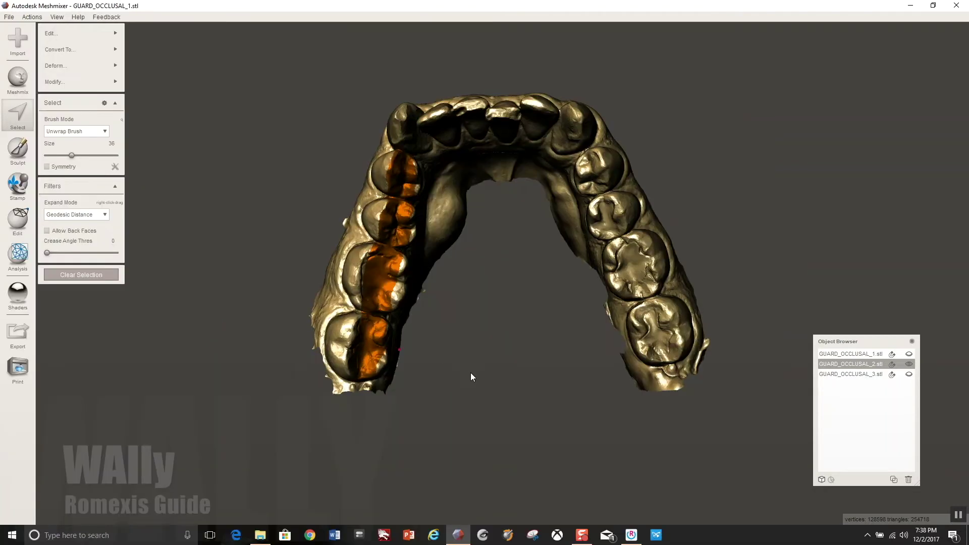
# Add the chewing surfaces of the premolars and molars on the opposite side of the lower arch to the selection.
pyautogui.moveTo(471, 373); pyautogui.dragTo(355, 372, button='right')
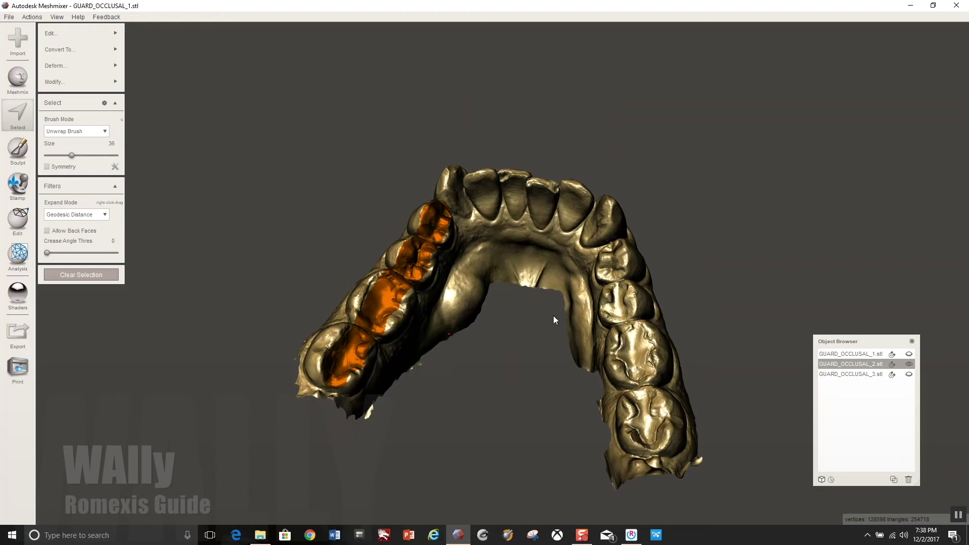
pyautogui.moveTo(553, 317); pyautogui.dragTo(577, 366, button='right')
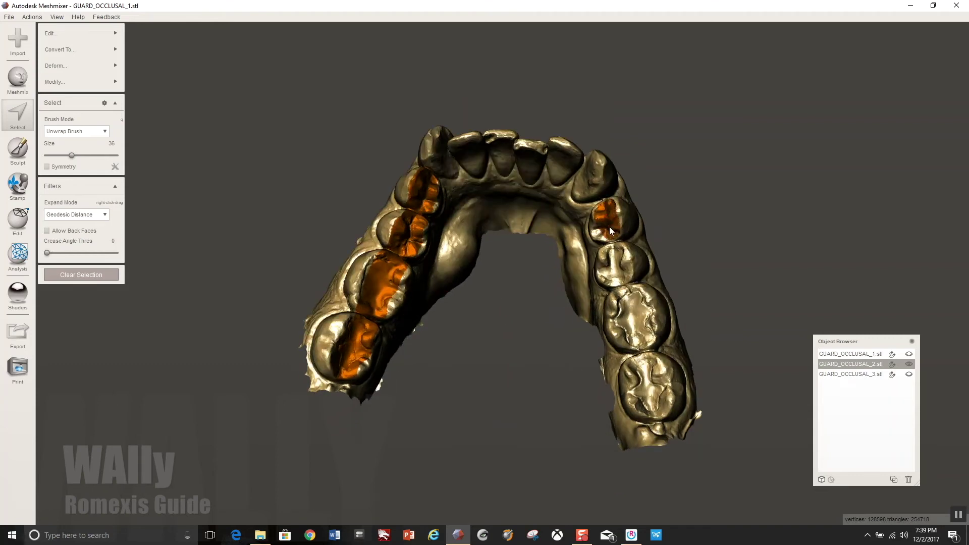
pyautogui.moveTo(624, 306); pyautogui.dragTo(642, 362)
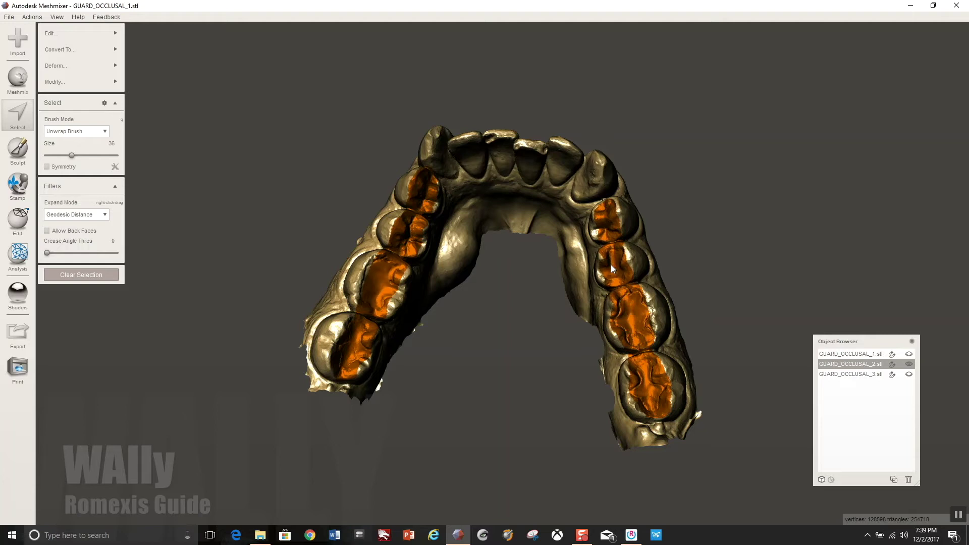
pyautogui.moveTo(610, 265); pyautogui.dragTo(611, 210)
pyautogui.click(602, 228)
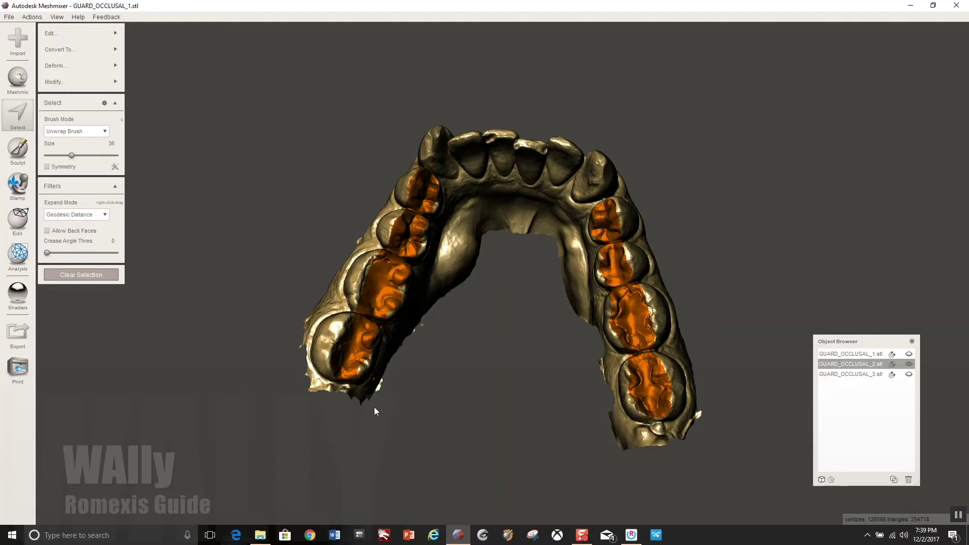
pyautogui.moveTo(476, 410); pyautogui.dragTo(498, 398, button='right')
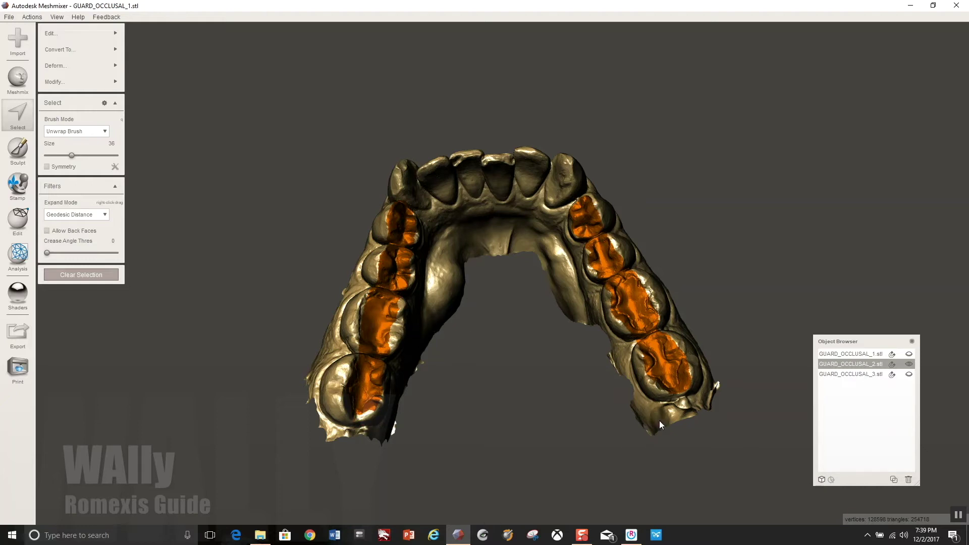
# Replace the selected chewing surfaces on both sides using the Flat Minimal fill type, after comparing it with Flat Remeshed.
pyautogui.moveTo(116, 32)
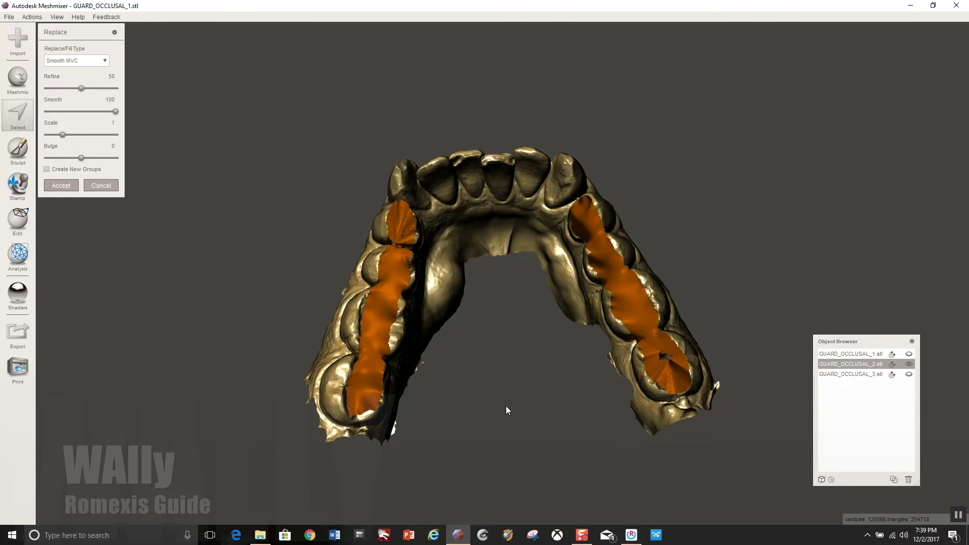
pyautogui.moveTo(505, 403)
pyautogui.mouseDown(button='right')
pyautogui.moveTo(497, 340)
pyautogui.moveTo(508, 417)
pyautogui.mouseUp(button='right')
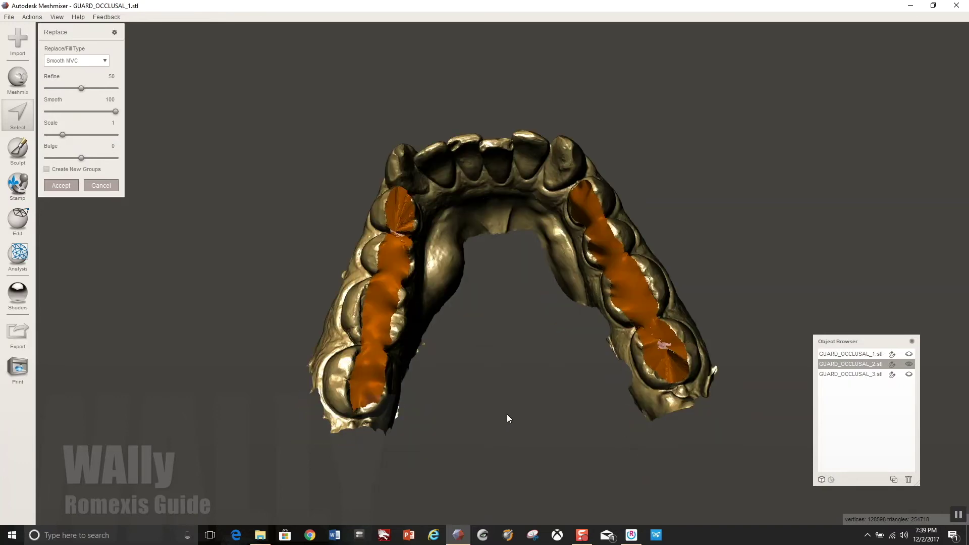
pyautogui.click(81, 61)
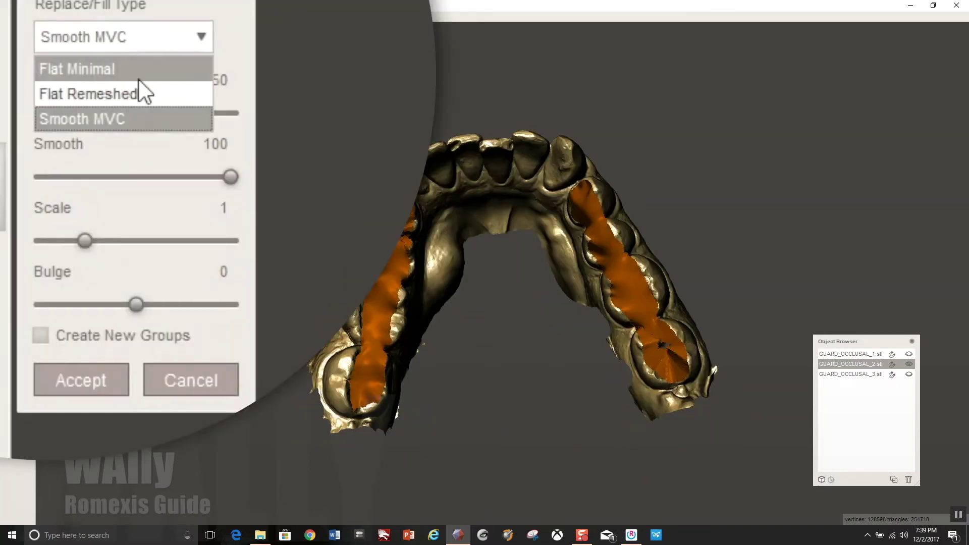
pyautogui.click(142, 95)
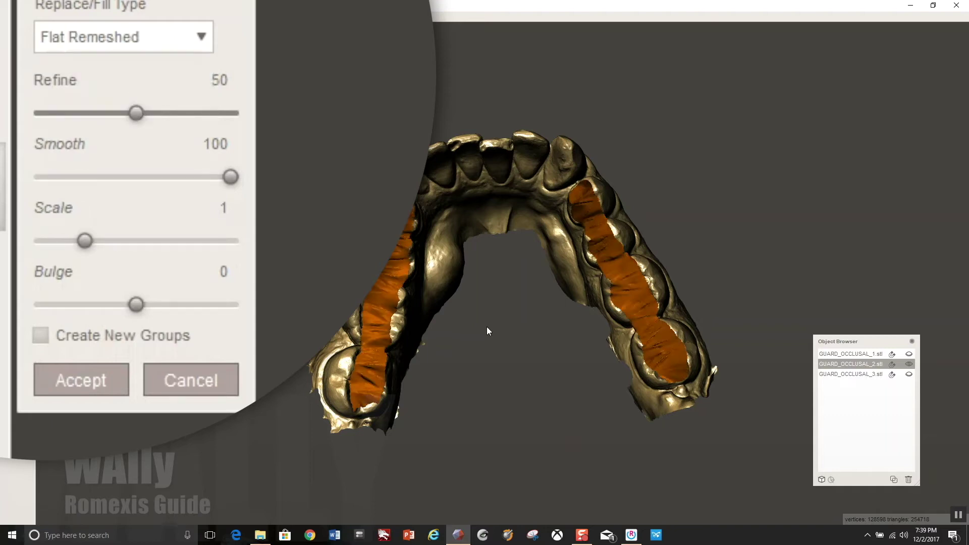
pyautogui.moveTo(538, 400)
pyautogui.mouseDown(button='right')
pyautogui.moveTo(509, 343)
pyautogui.moveTo(538, 283)
pyautogui.moveTo(535, 391)
pyautogui.mouseUp(button='right')
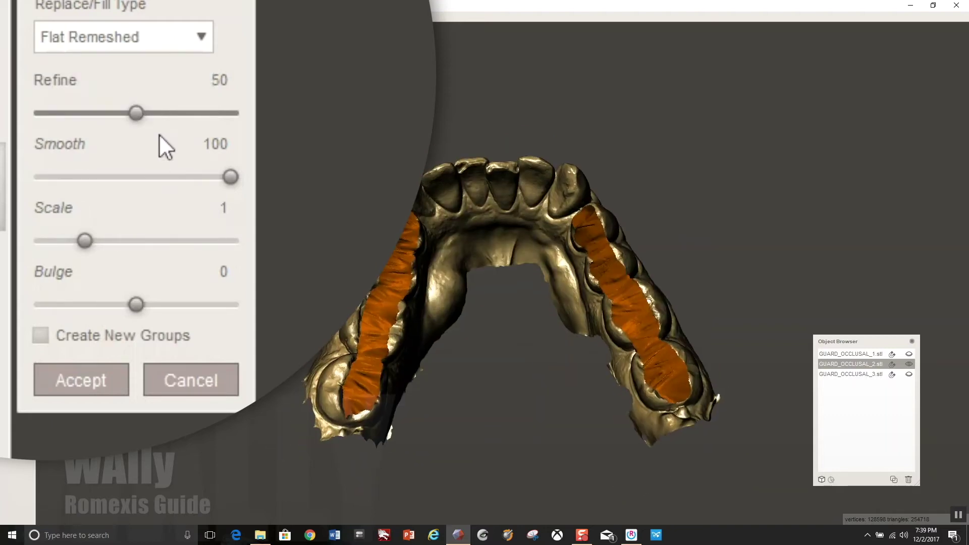
pyautogui.click(198, 40)
pyautogui.click(174, 73)
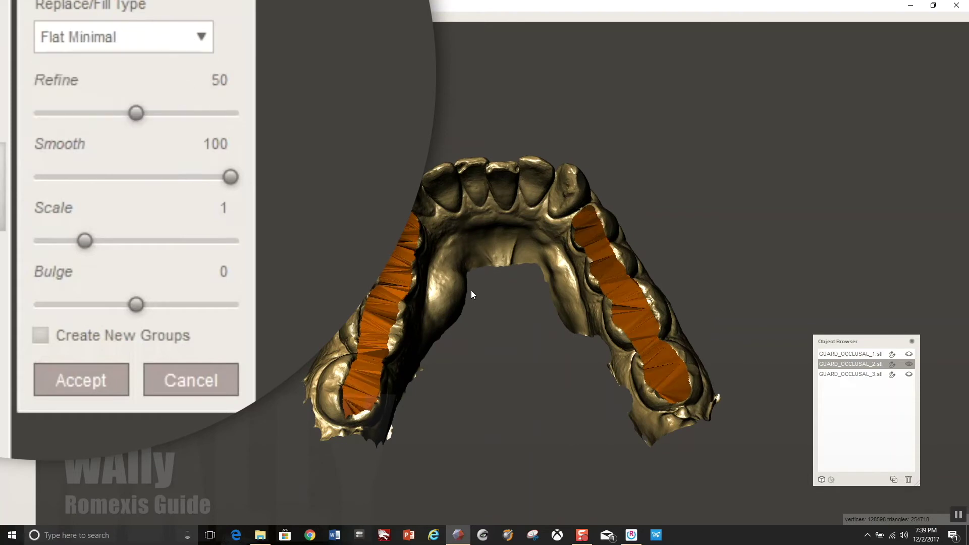
pyautogui.moveTo(471, 295); pyautogui.dragTo(105, 499, button='right')
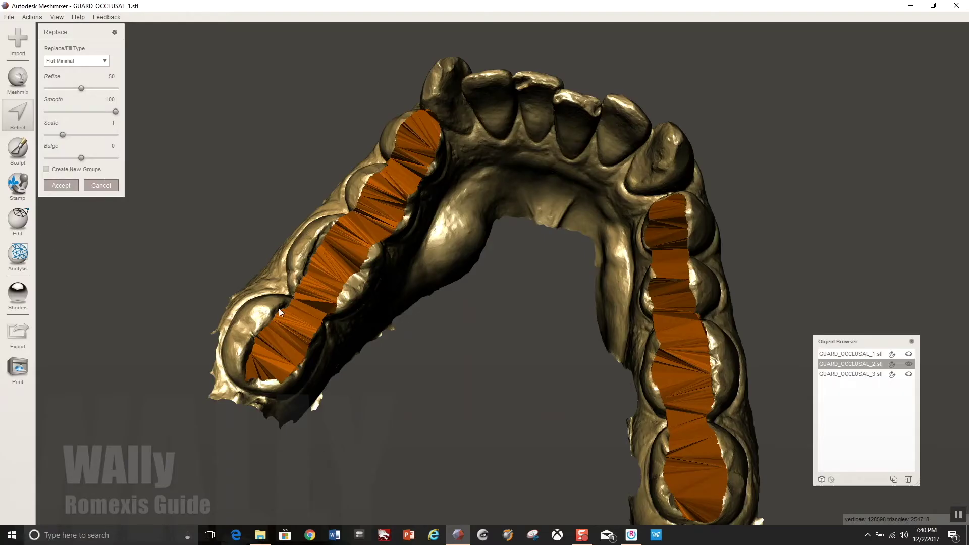
pyautogui.moveTo(290, 328); pyautogui.dragTo(435, 365, button='right')
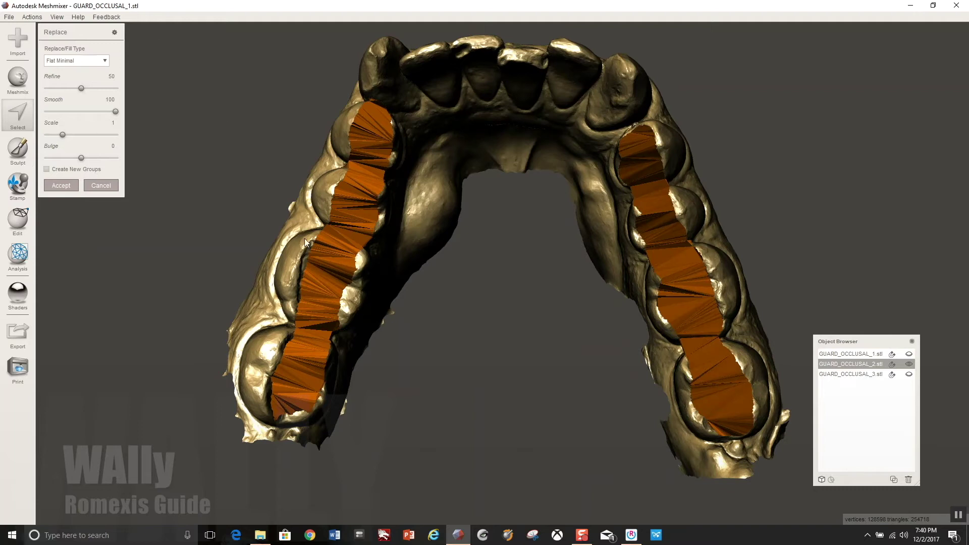
pyautogui.moveTo(353, 272); pyautogui.dragTo(342, 305, button='right')
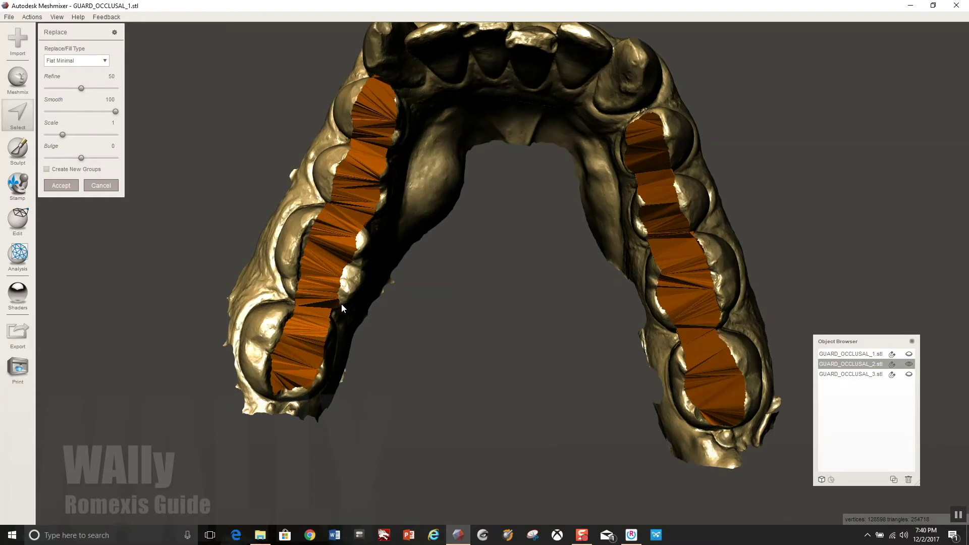
pyautogui.moveTo(432, 258); pyautogui.dragTo(435, 236, button='right')
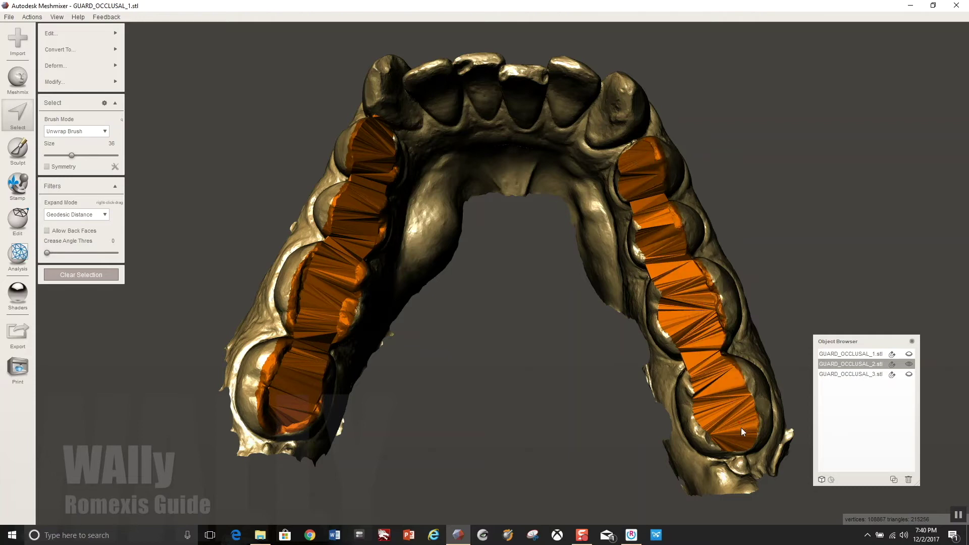
# Extend the selection at the last molar and paint the lower canines' and incisors' biting edges into it.
pyautogui.moveTo(741, 430)
pyautogui.mouseDown()
pyautogui.moveTo(722, 436)
pyautogui.moveTo(707, 420)
pyautogui.mouseUp()
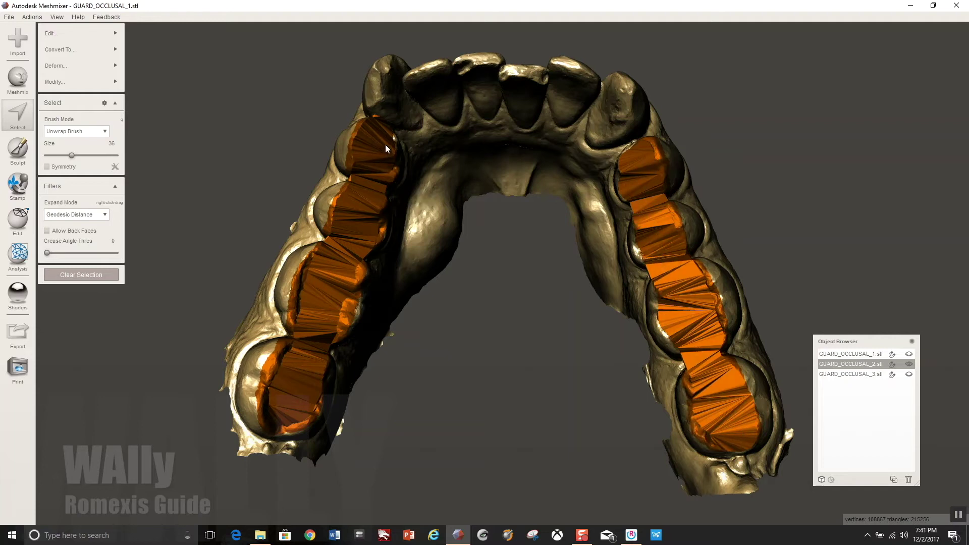
pyautogui.moveTo(607, 223); pyautogui.dragTo(661, 246, button='right')
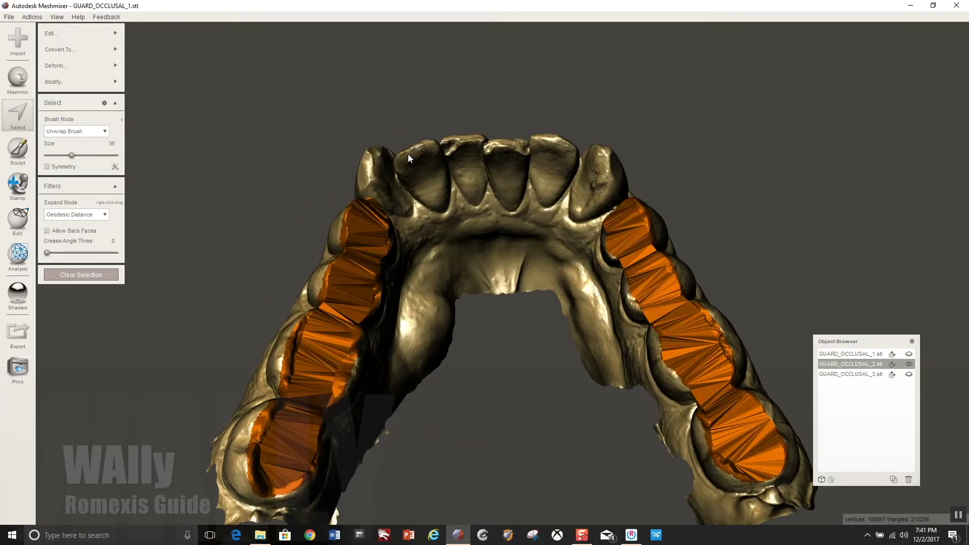
pyautogui.moveTo(370, 174); pyautogui.dragTo(367, 170)
pyautogui.moveTo(370, 163)
pyautogui.mouseDown(button='right')
pyautogui.moveTo(389, 208)
pyautogui.moveTo(403, 149)
pyautogui.moveTo(293, 126)
pyautogui.mouseUp(button='right')
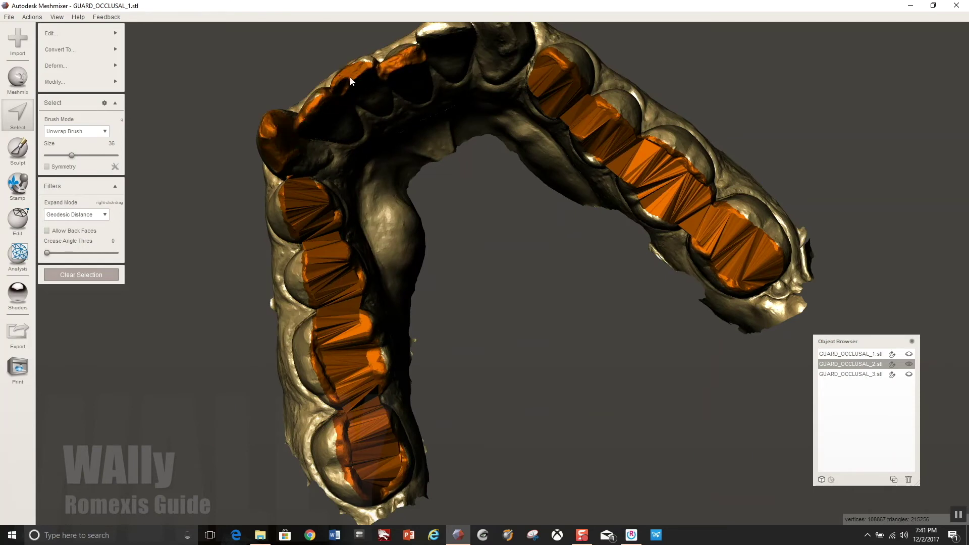
pyautogui.moveTo(420, 143); pyautogui.dragTo(437, 104, button='right')
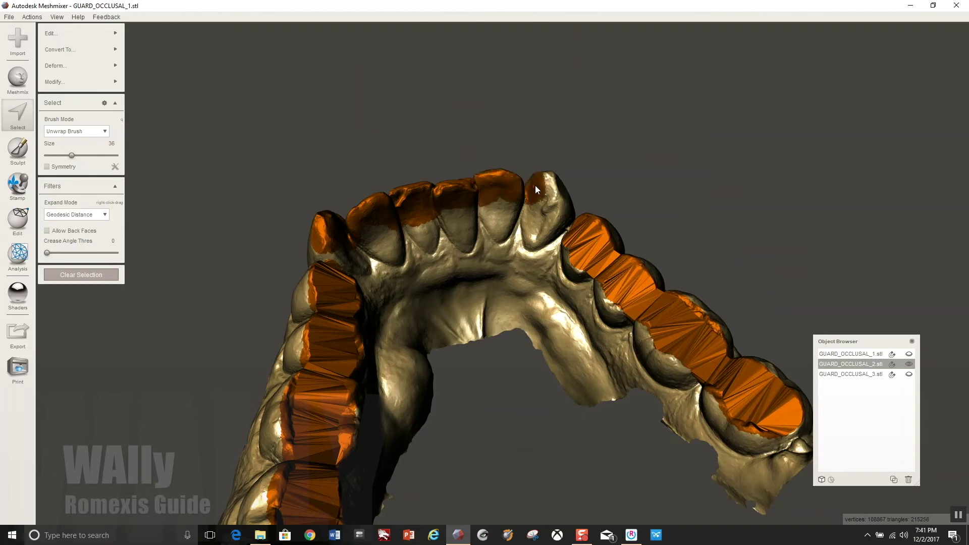
# Deselect the areas that spill onto the outer faces of the front teeth, canine and neighbouring back teeth.
pyautogui.moveTo(554, 202)
pyautogui.mouseDown(button='right')
pyautogui.moveTo(610, 170)
pyautogui.moveTo(830, 310)
pyautogui.moveTo(909, 228)
pyautogui.mouseUp(button='right')
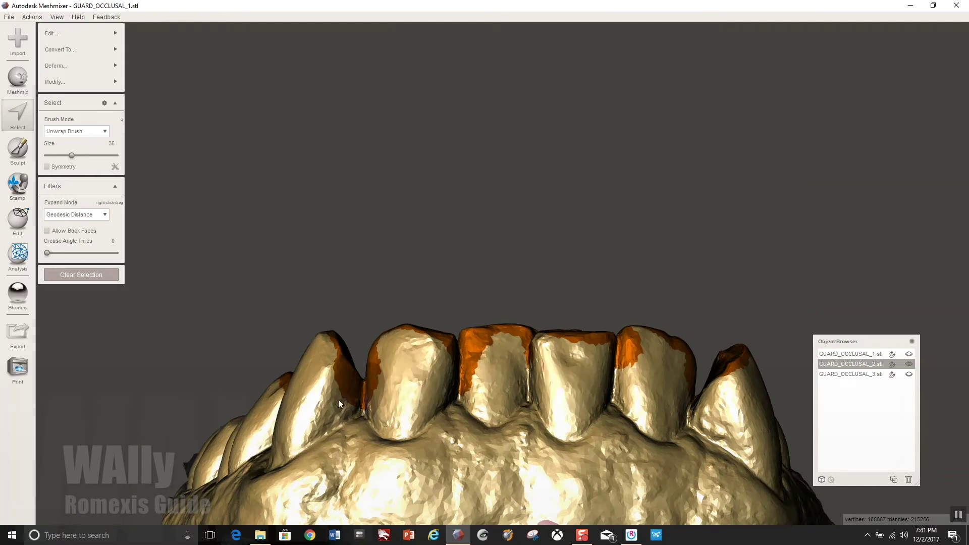
pyautogui.moveTo(338, 398)
pyautogui.keyDown('ctrl'); pyautogui.mouseDown()
pyautogui.moveTo(361, 397)
pyautogui.moveTo(385, 376)
pyautogui.moveTo(439, 380)
pyautogui.moveTo(465, 374)
pyautogui.moveTo(482, 353)
pyautogui.moveTo(504, 355)
pyautogui.moveTo(463, 352)
pyautogui.moveTo(636, 359)
pyautogui.mouseUp(); pyautogui.keyUp('ctrl')
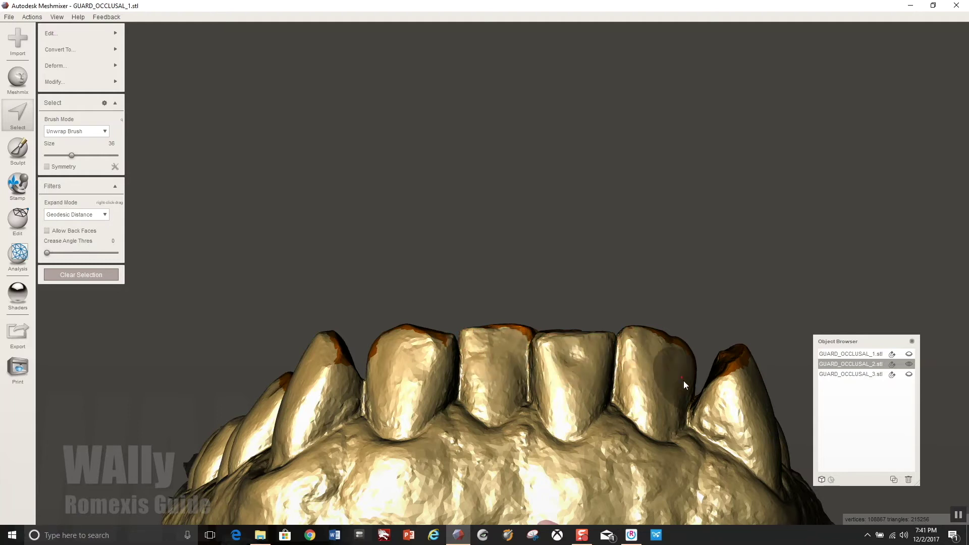
pyautogui.moveTo(761, 369); pyautogui.dragTo(659, 394, button='right')
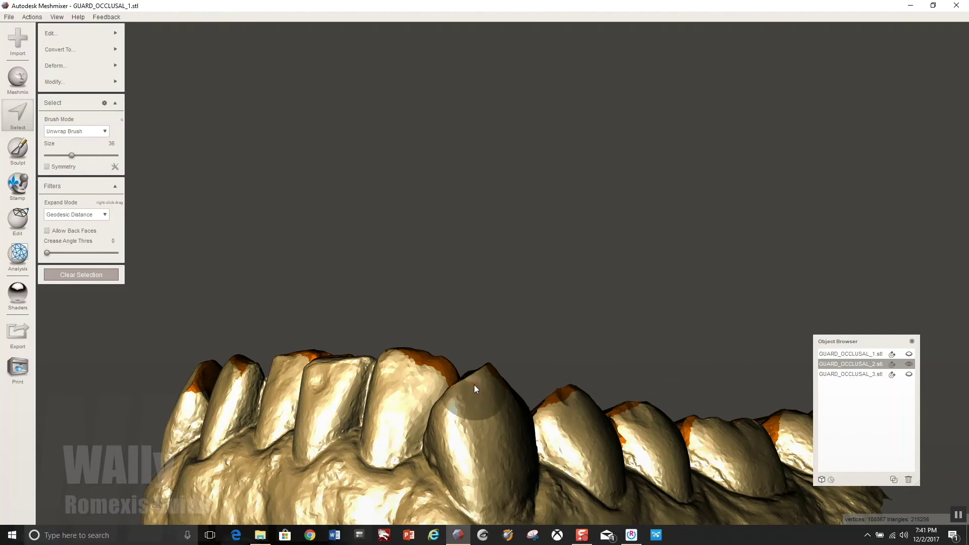
pyautogui.moveTo(494, 391)
pyautogui.mouseDown(button='right')
pyautogui.moveTo(512, 362)
pyautogui.moveTo(498, 385)
pyautogui.mouseUp(button='right')
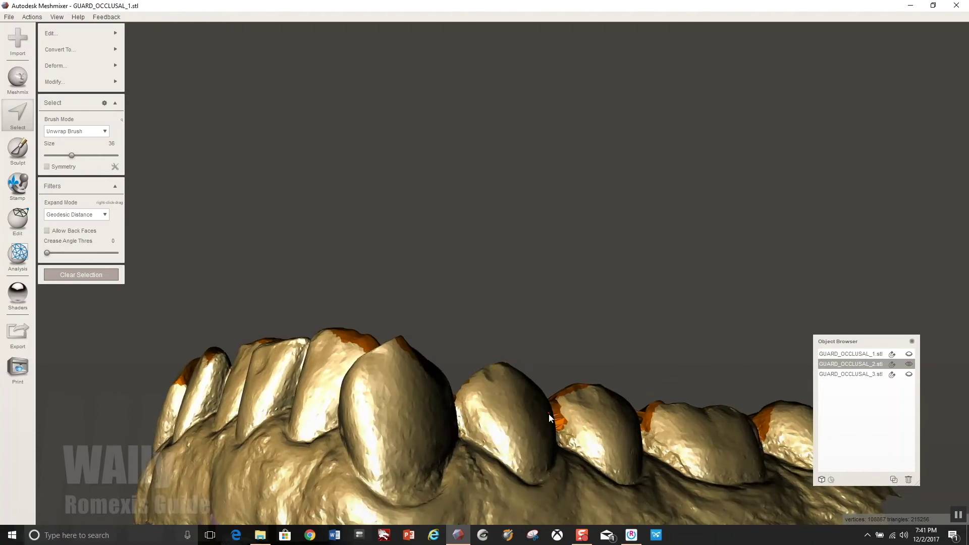
pyautogui.moveTo(674, 422); pyautogui.dragTo(301, 456, button='right')
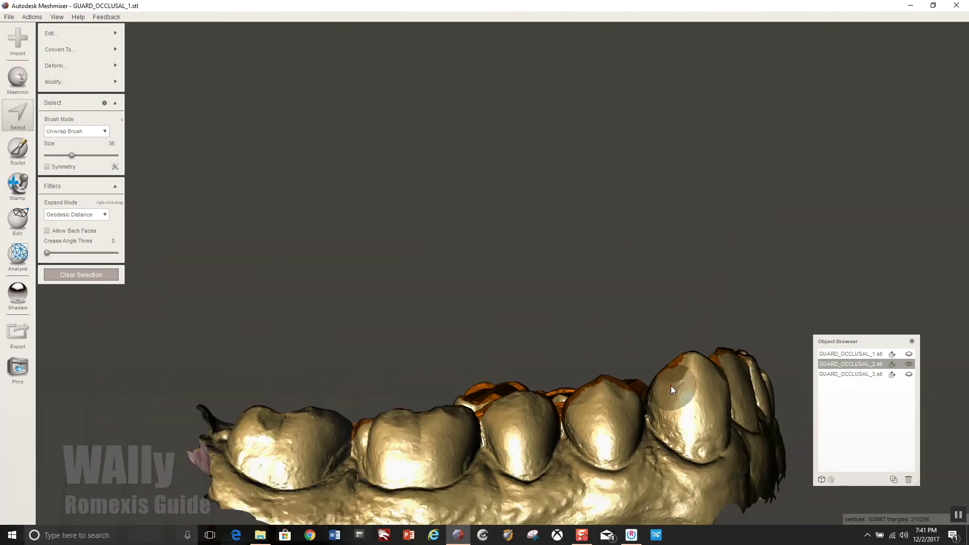
pyautogui.moveTo(651, 322); pyautogui.dragTo(611, 418, button='right')
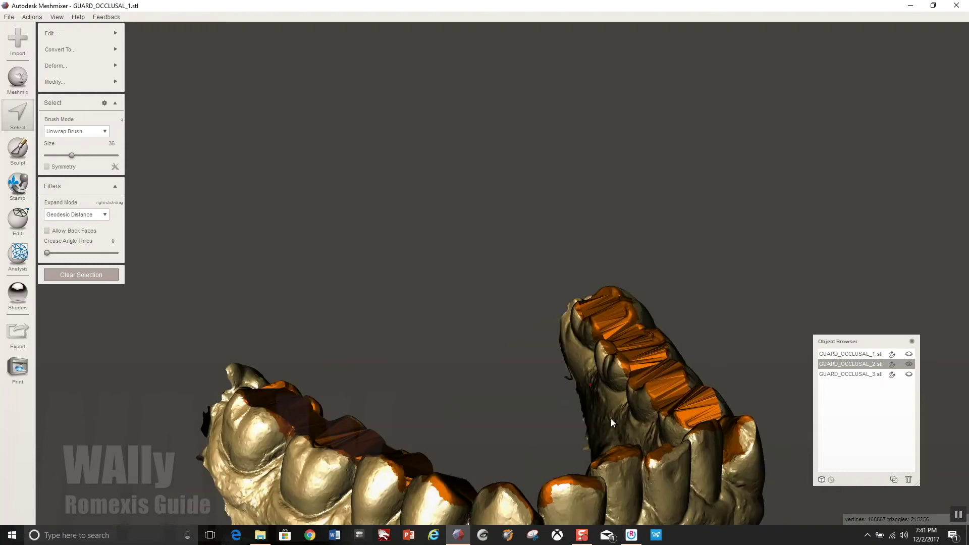
# Fill the remaining gaps in the incisor, premolar and molar selection and separate the selected biting surfaces into their own object.
pyautogui.moveTo(588, 331); pyautogui.dragTo(551, 448, button='right')
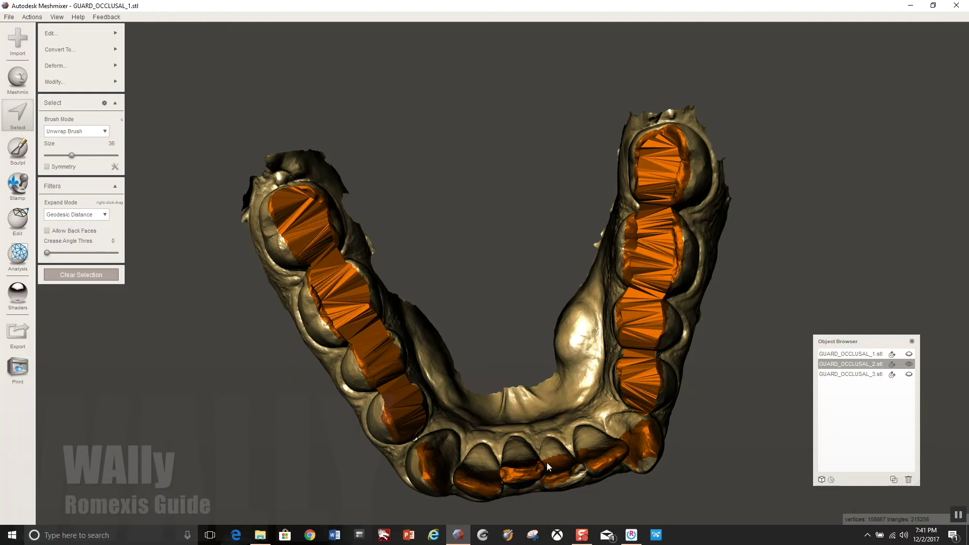
pyautogui.moveTo(546, 463); pyautogui.dragTo(581, 470)
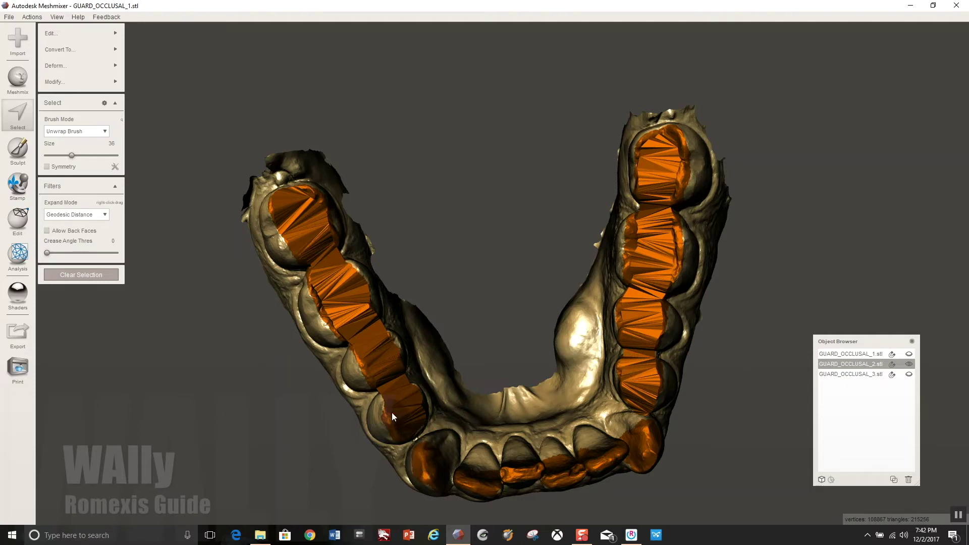
pyautogui.click(389, 399)
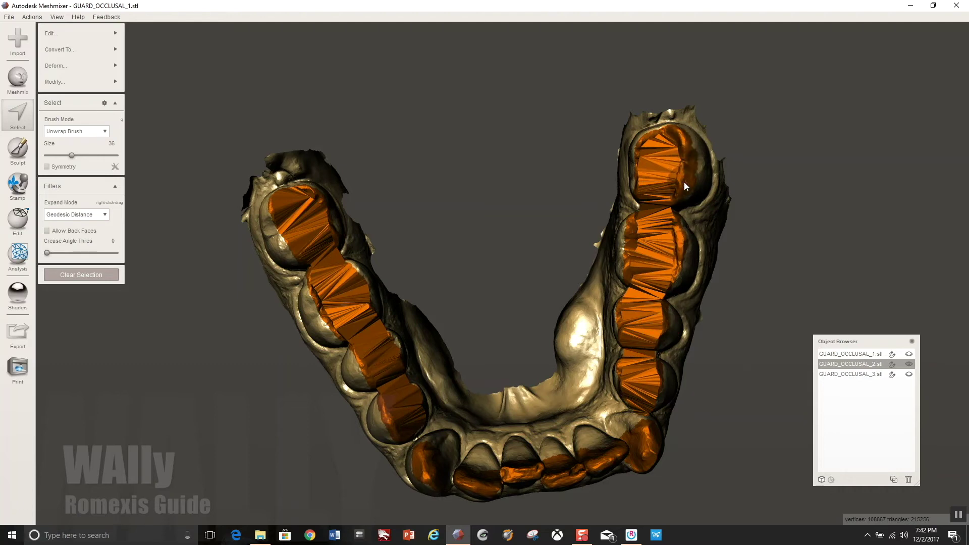
pyautogui.moveTo(707, 192); pyautogui.dragTo(712, 168, button='right')
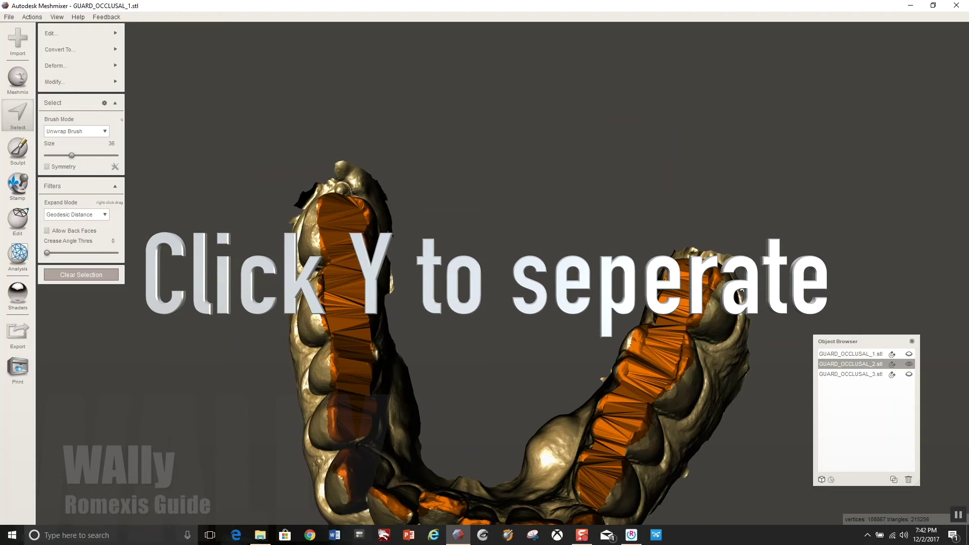
pyautogui.press('y')
# Smooth the separated chewing surfaces of the left-hand back teeth with the RobustSmooth sculpt brush at size 30.
pyautogui.moveTo(543, 215); pyautogui.dragTo(385, 374, button='right')
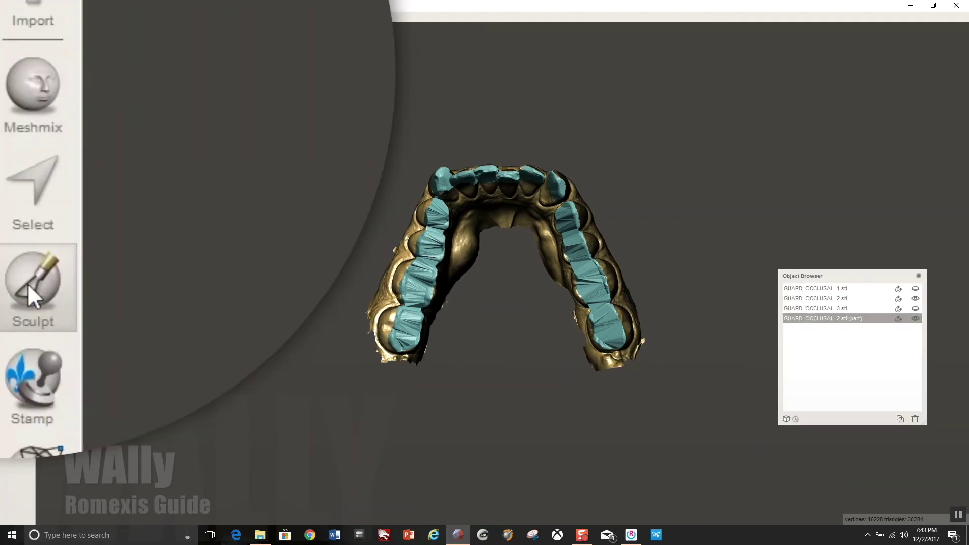
pyautogui.click(17, 149)
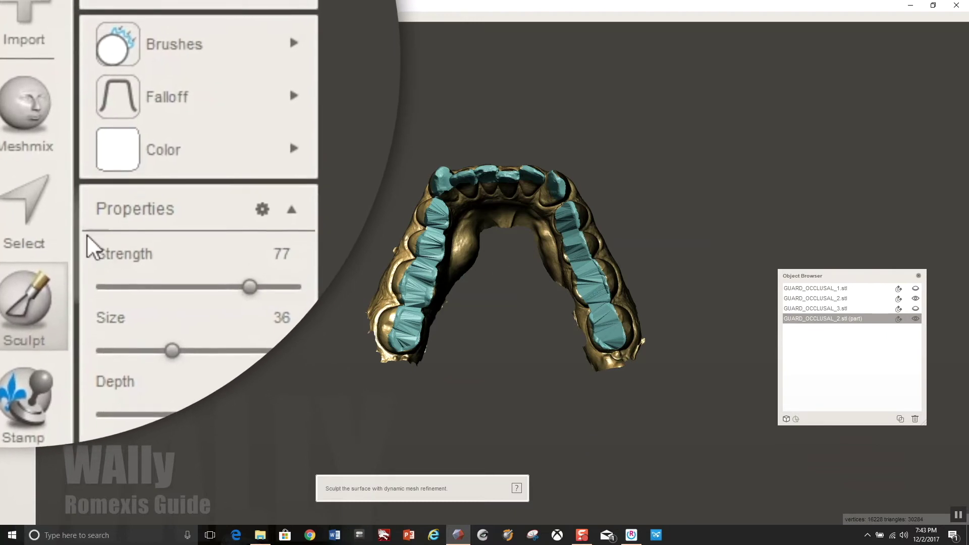
pyautogui.click(125, 151)
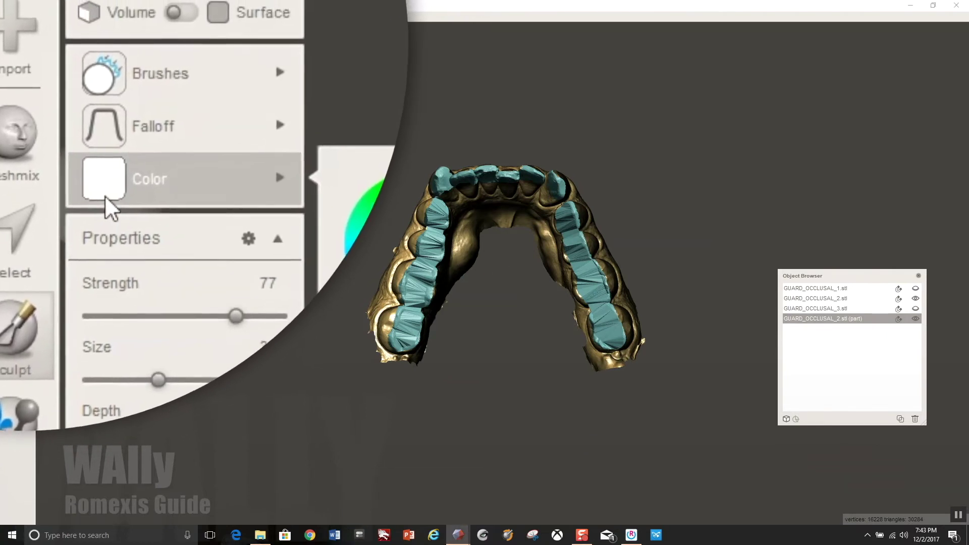
pyautogui.moveTo(186, 121)
pyautogui.moveTo(126, 114)
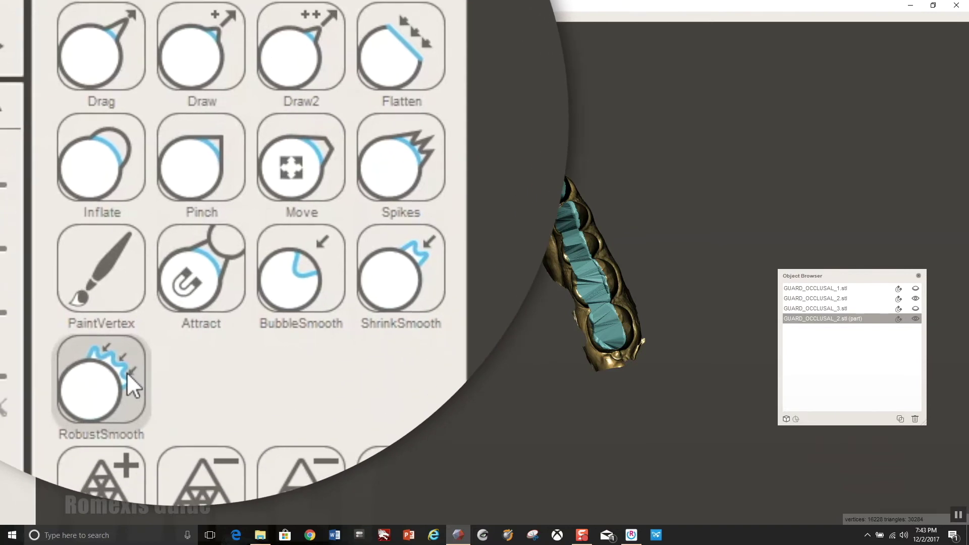
pyautogui.click(126, 371)
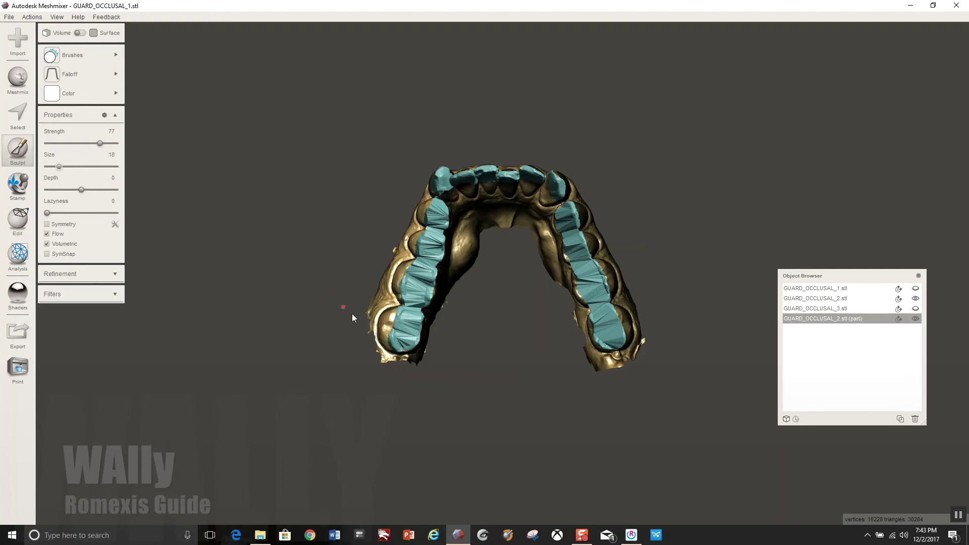
pyautogui.scroll(6, 398, 336)
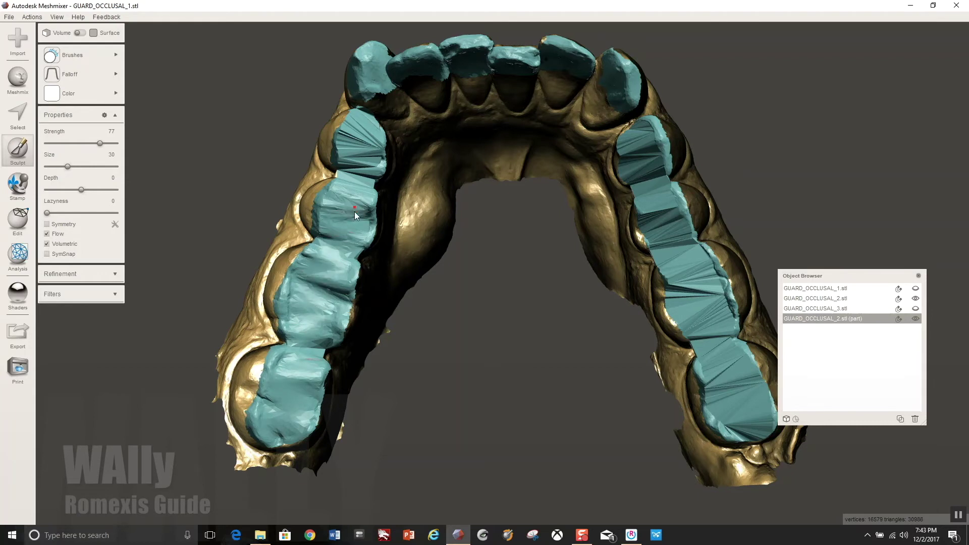
pyautogui.moveTo(365, 135); pyautogui.dragTo(365, 162)
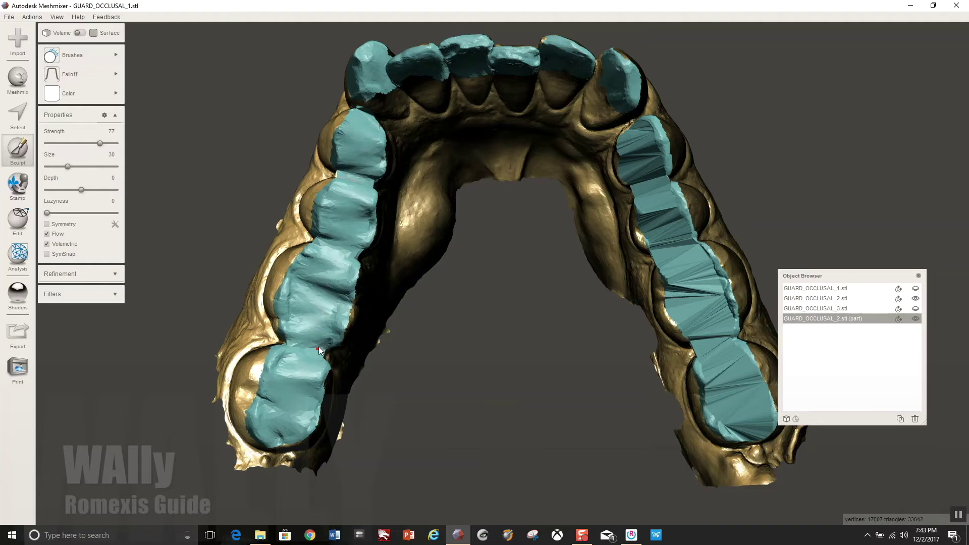
# Smooth the separated chewing surfaces of the premolars and molars on the opposite side with the same brush.
pyautogui.moveTo(392, 365); pyautogui.dragTo(535, 298, button='right')
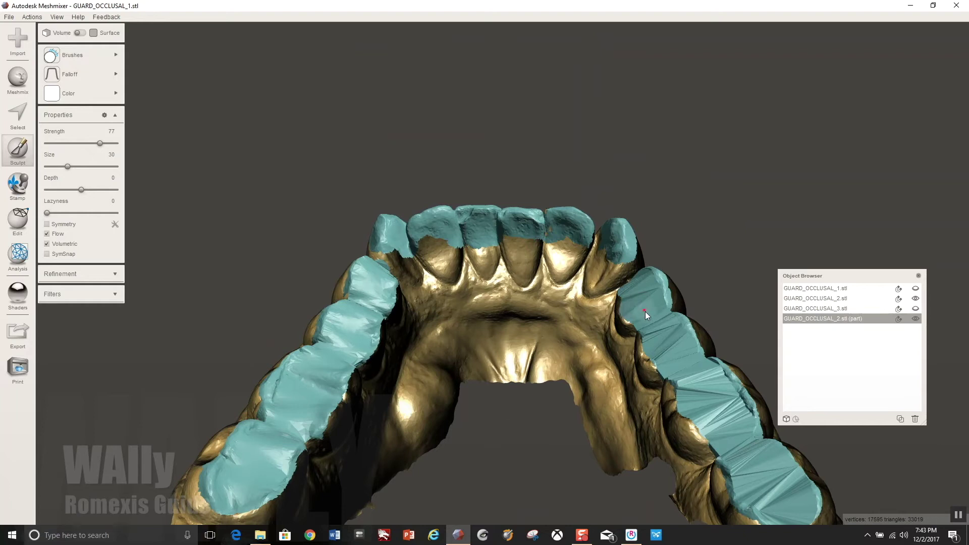
pyautogui.moveTo(587, 365); pyautogui.dragTo(698, 377, button='right')
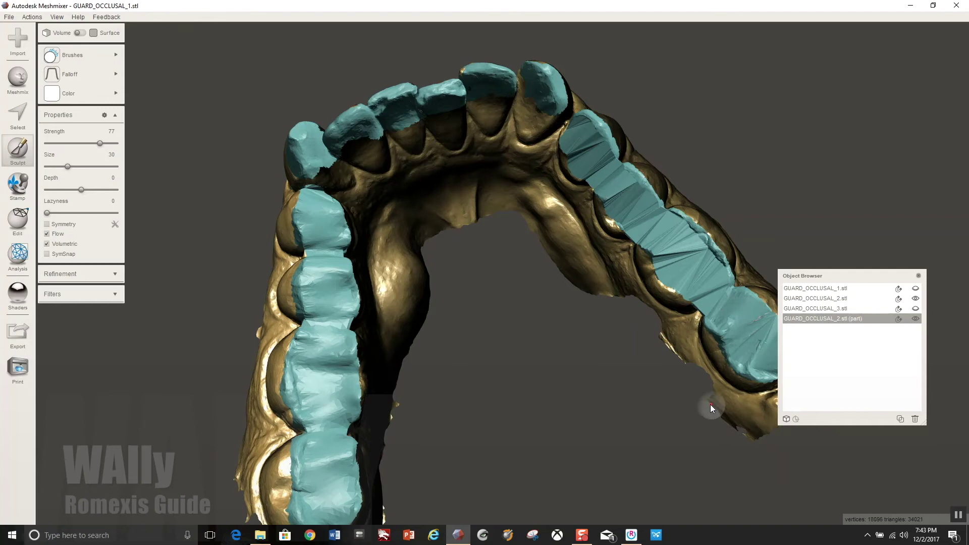
pyautogui.moveTo(817, 273); pyautogui.dragTo(855, 295)
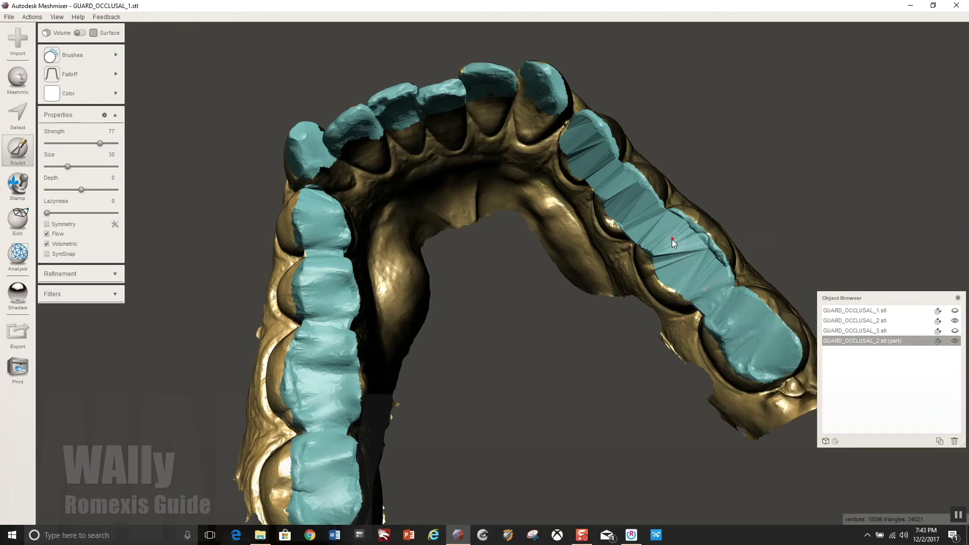
pyautogui.moveTo(708, 259); pyautogui.dragTo(659, 215)
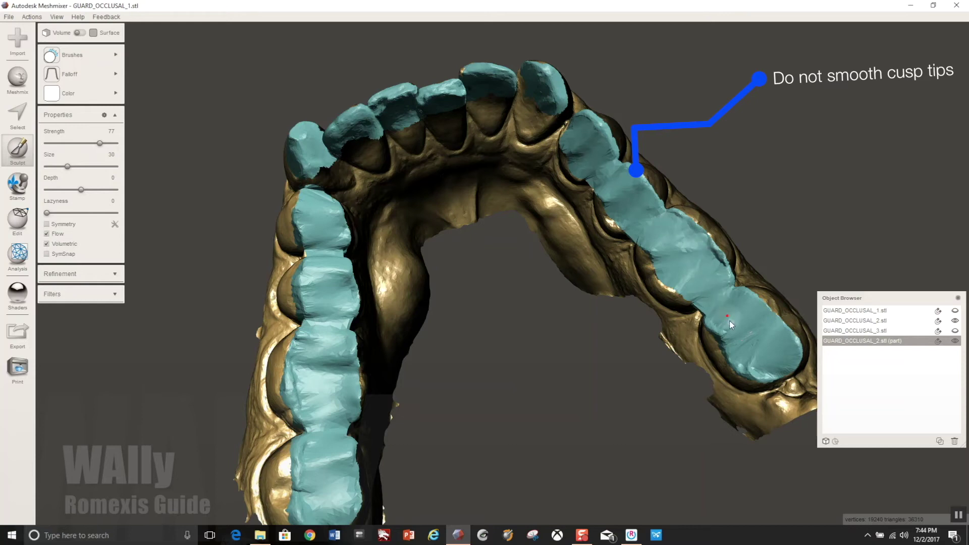
pyautogui.moveTo(751, 365); pyautogui.dragTo(768, 376)
pyautogui.scroll(-5, 529, 240)
pyautogui.moveTo(579, 337); pyautogui.dragTo(579, 377, button='right')
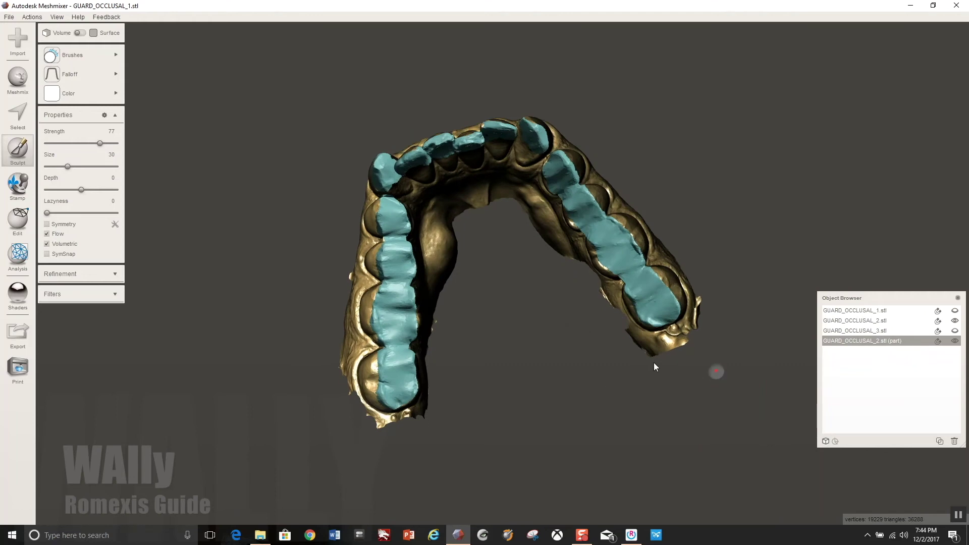
# Hide GUARD_OCCLUSAL_2.stl and show GUARD_OCCLUSAL_3.stl together with the separated biting surfaces.
pyautogui.moveTo(52, 75)
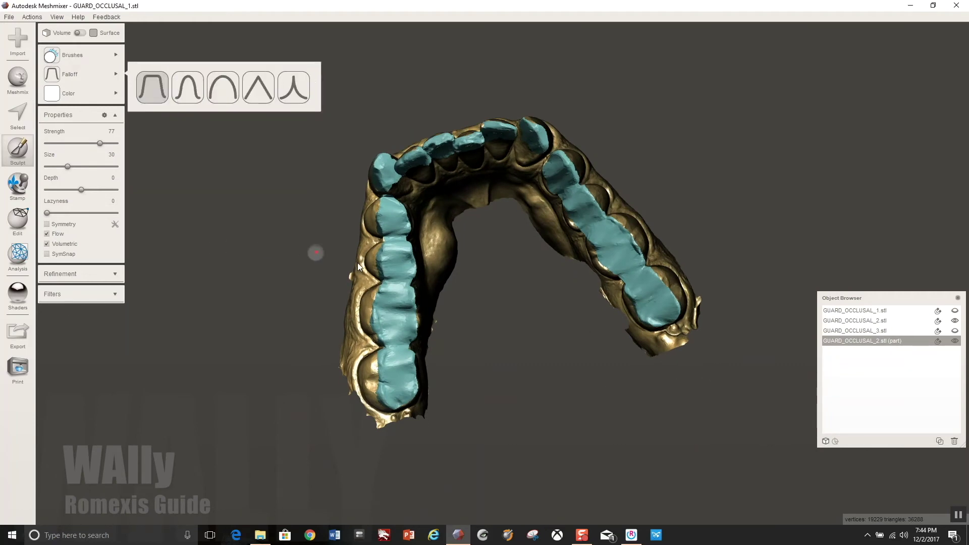
pyautogui.click(955, 321)
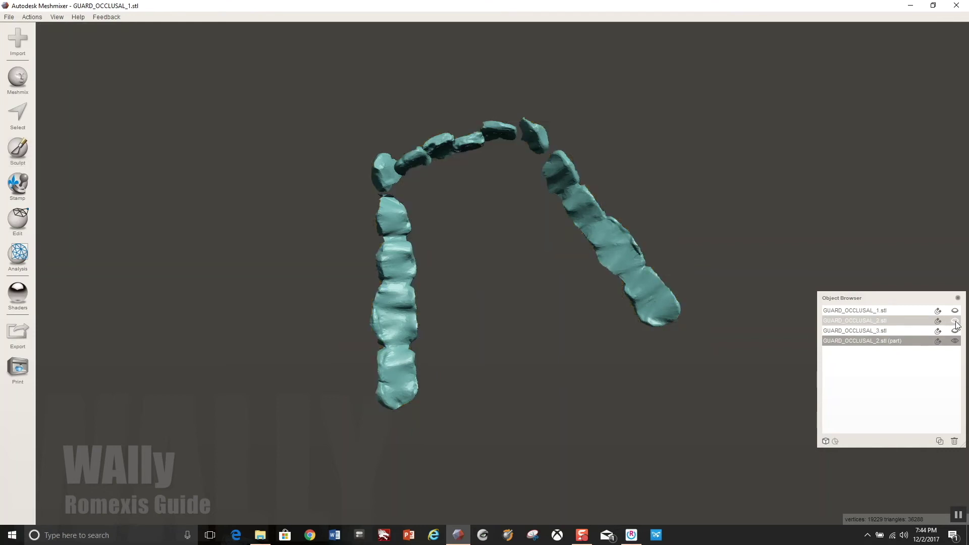
pyautogui.moveTo(563, 373); pyautogui.dragTo(534, 342, button='right')
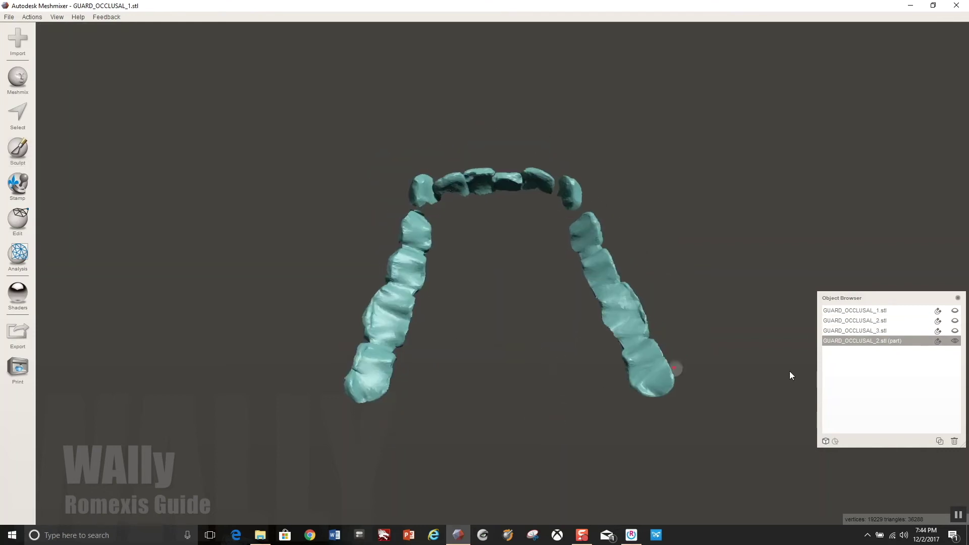
pyautogui.click(955, 321)
pyautogui.click(955, 321)
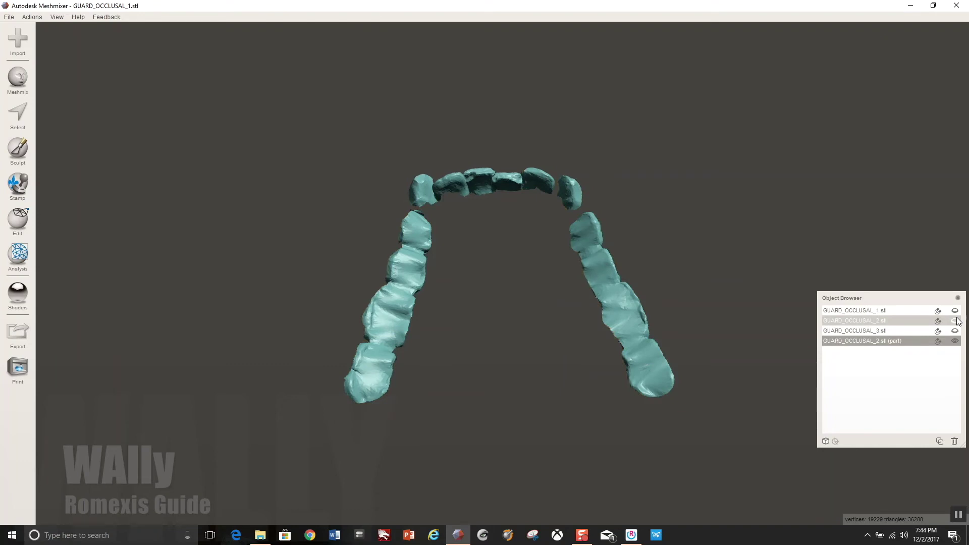
pyautogui.click(955, 310)
pyautogui.click(955, 311)
pyautogui.click(955, 331)
# Apply the dusky pink shader to the guard to set it apart from the separated biting surfaces.
pyautogui.moveTo(755, 231); pyautogui.dragTo(361, 115, button='right')
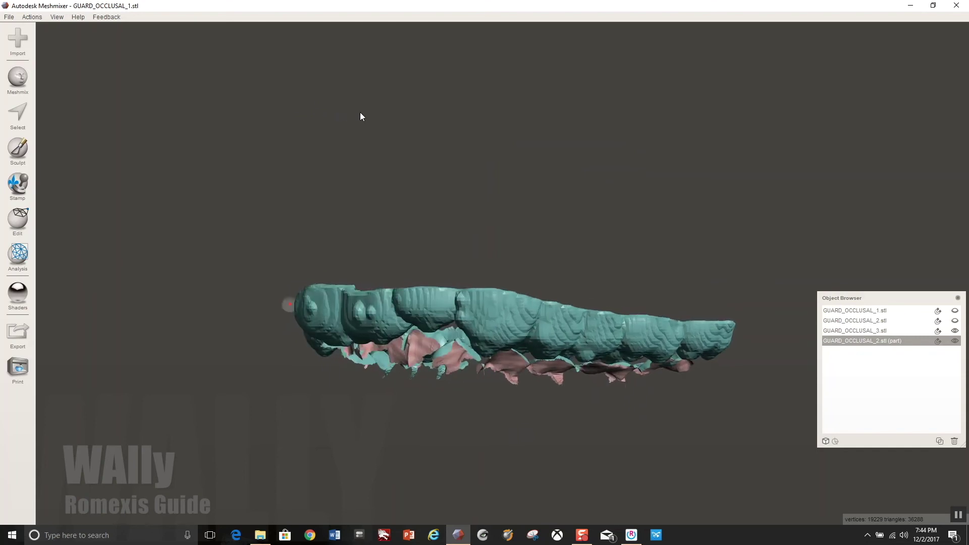
pyautogui.click(18, 293)
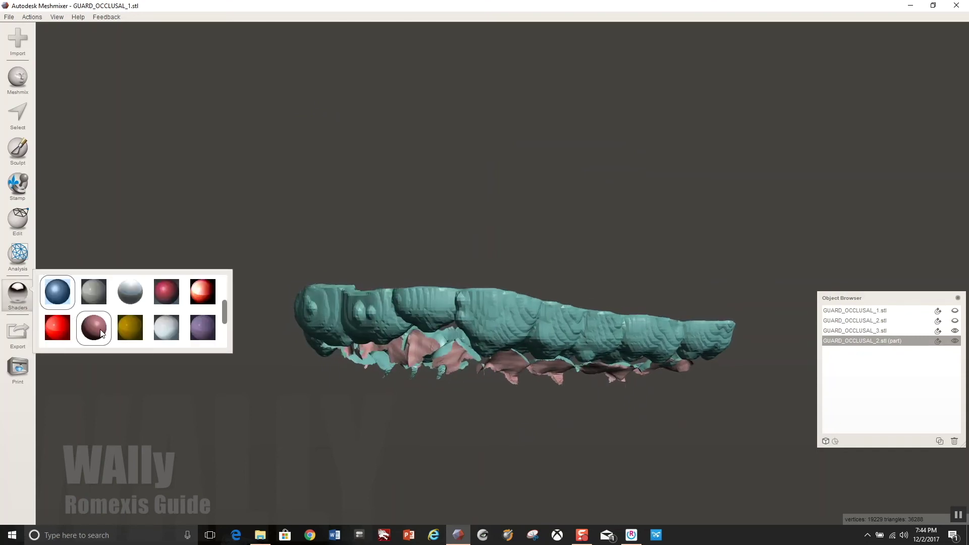
pyautogui.moveTo(112, 325); pyautogui.dragTo(368, 332)
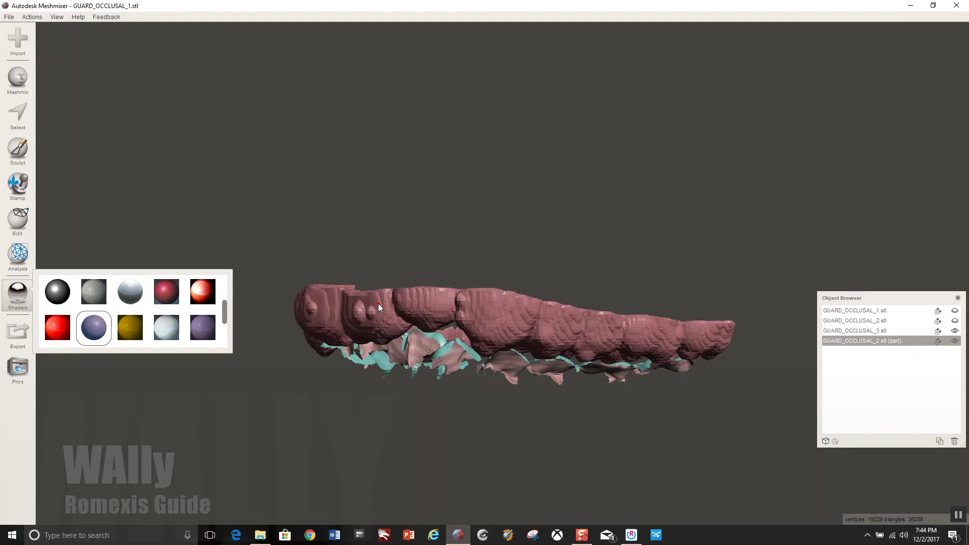
# Smooth down the bump poking through the biting surface at the left-hand rear molar of GUARD_OCCLUSAL_3.stl with the ShrinkSmooth sculpt brush.
pyautogui.moveTo(440, 398); pyautogui.dragTo(497, 316, button='right')
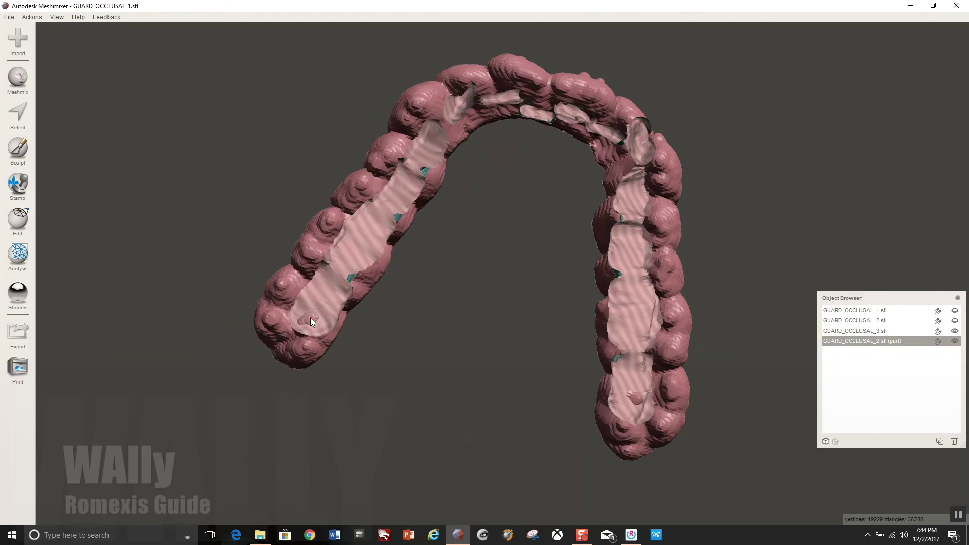
pyautogui.click(19, 121)
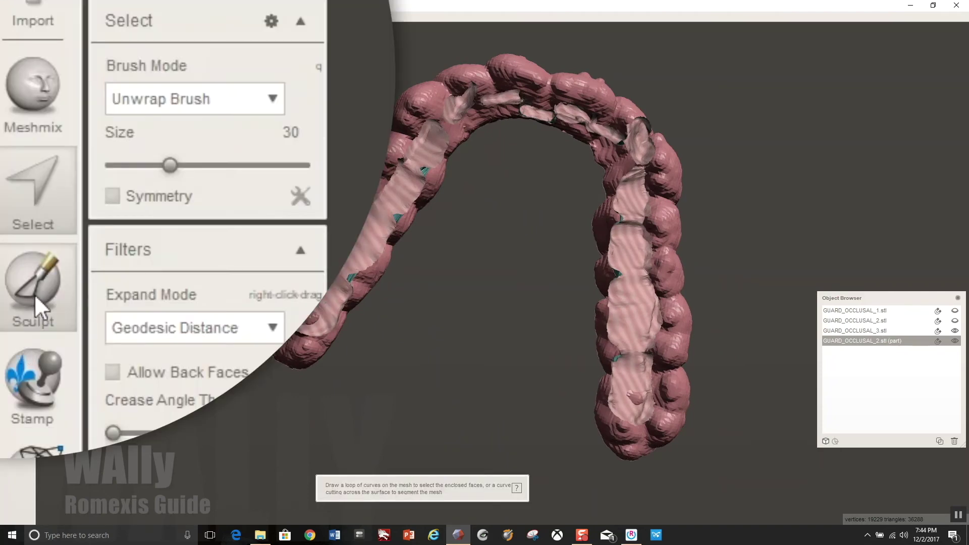
pyautogui.click(34, 294)
pyautogui.click(259, 22)
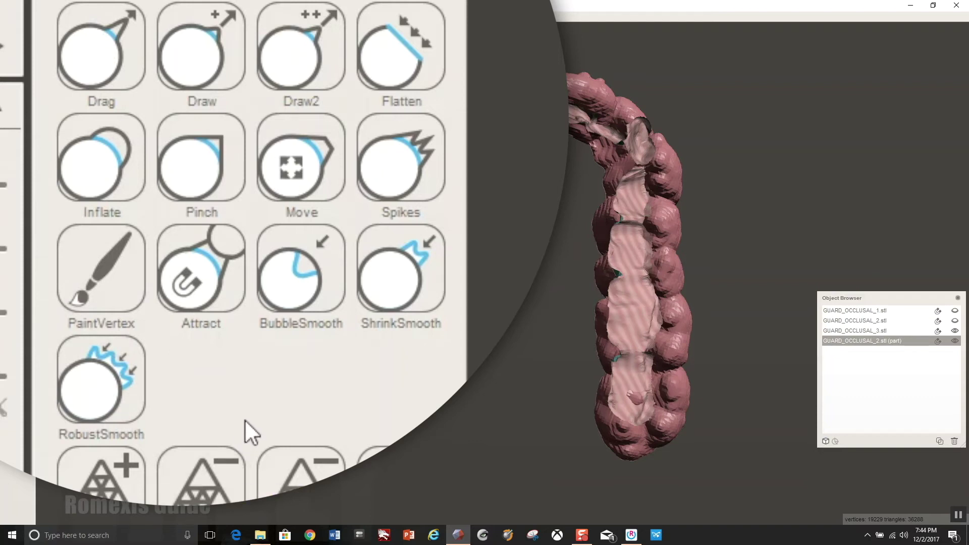
pyautogui.click(402, 306)
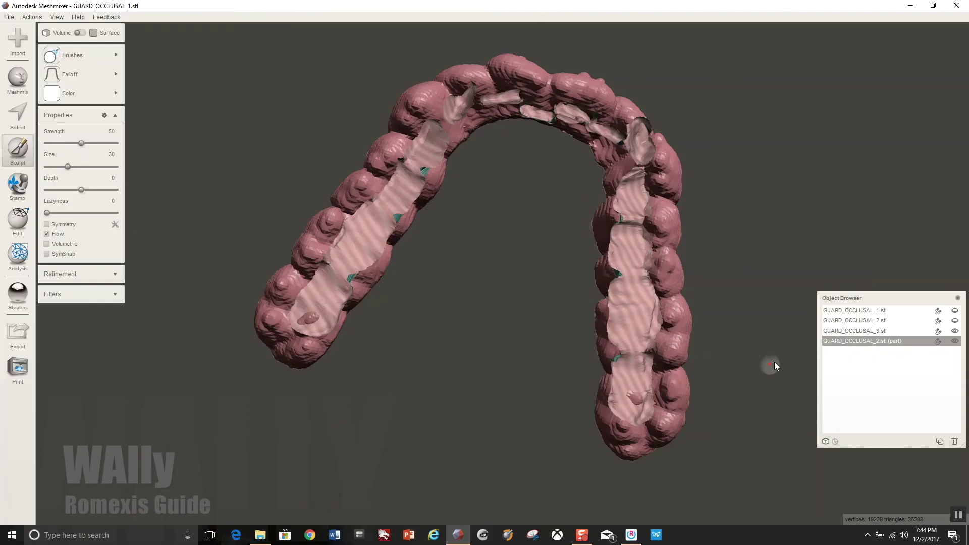
pyautogui.click(843, 330)
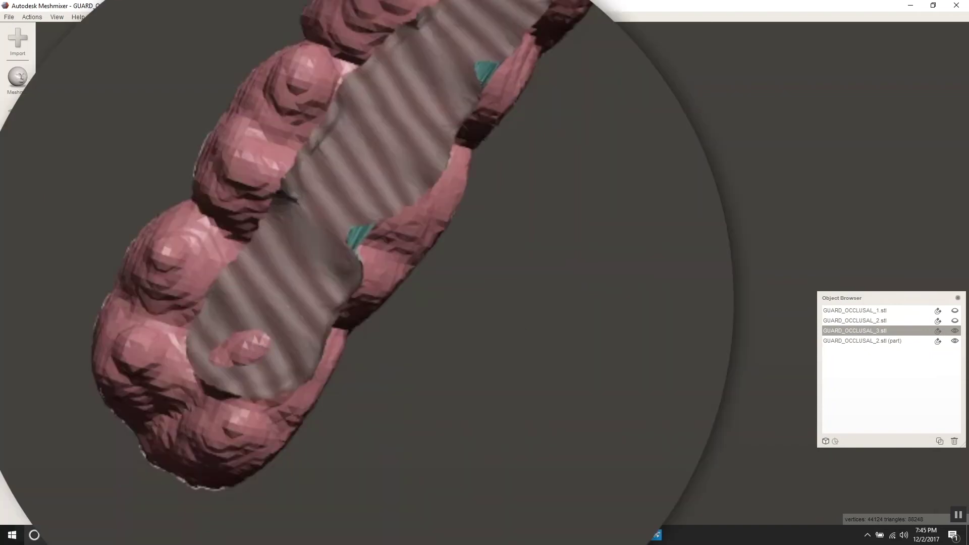
pyautogui.moveTo(265, 342); pyautogui.dragTo(246, 347)
pyautogui.click(228, 353)
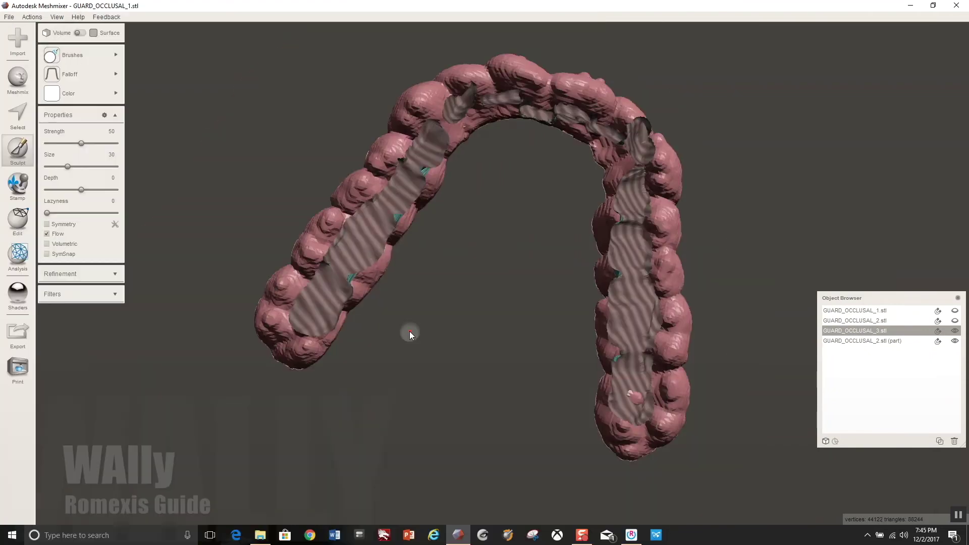
# Make GUARD_OCCLUSAL_2.stl (part) the projection target for sculpting the guard.
pyautogui.moveTo(472, 366); pyautogui.dragTo(471, 347, button='right')
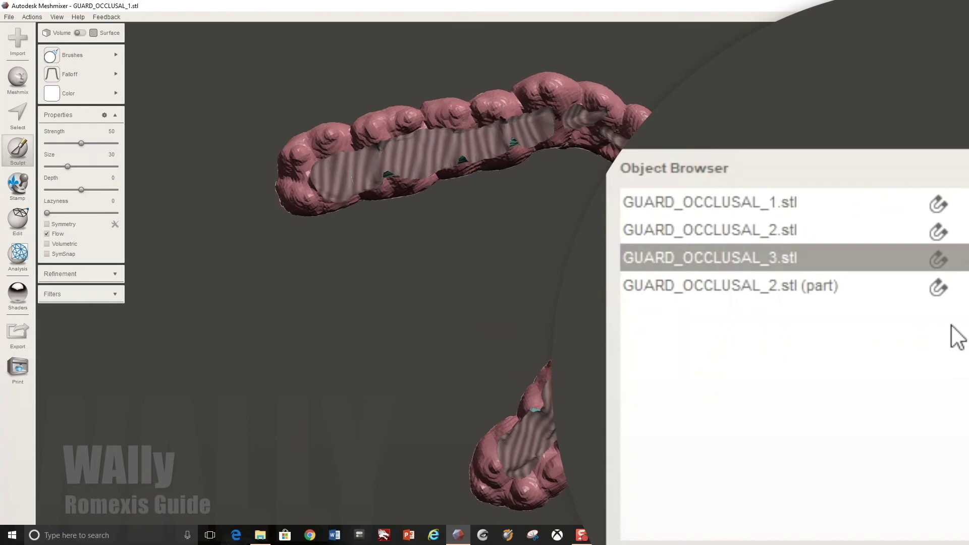
pyautogui.click(941, 297)
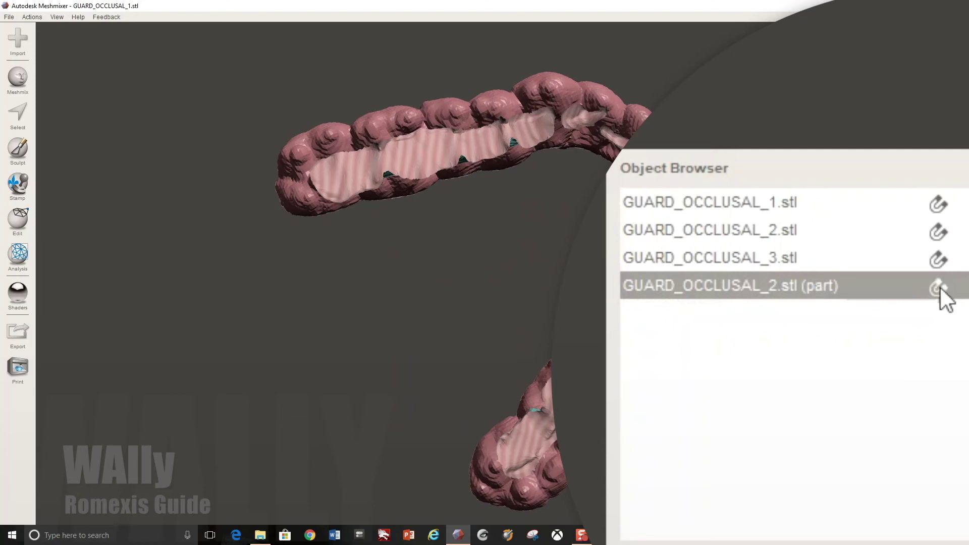
pyautogui.click(939, 287)
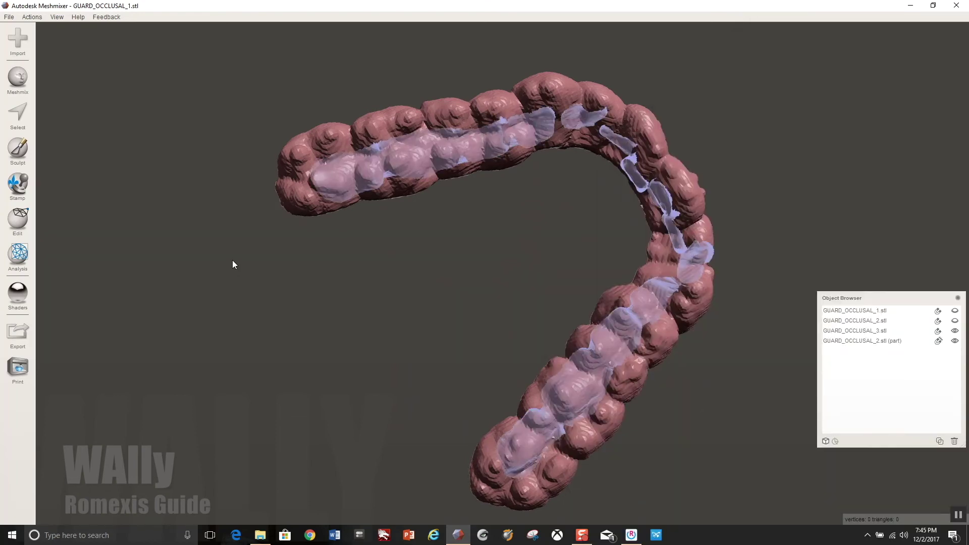
pyautogui.moveTo(232, 261); pyautogui.dragTo(270, 238, button='right')
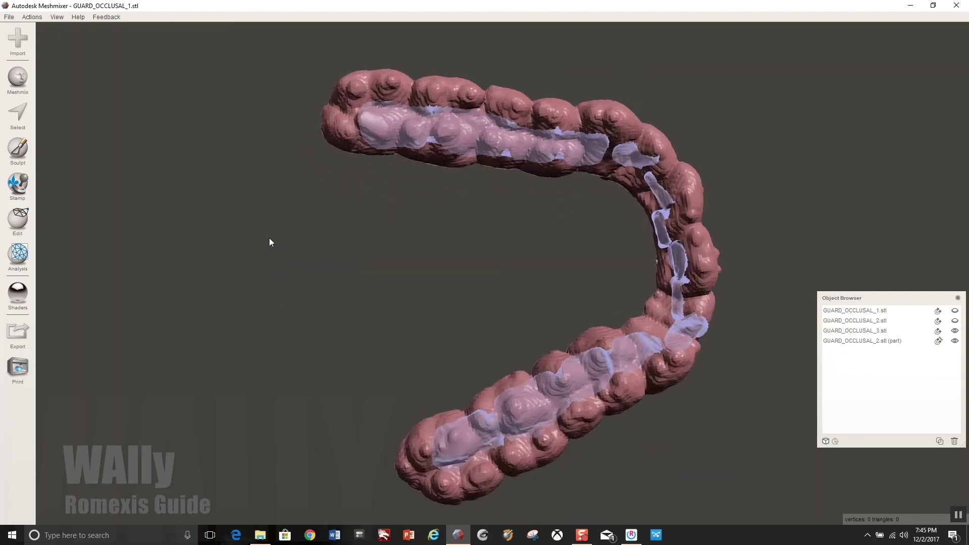
# Choose the Attract sculpt brush for GUARD_OCCLUSAL_3.stl and turn off its Volumetric option.
pyautogui.click(18, 148)
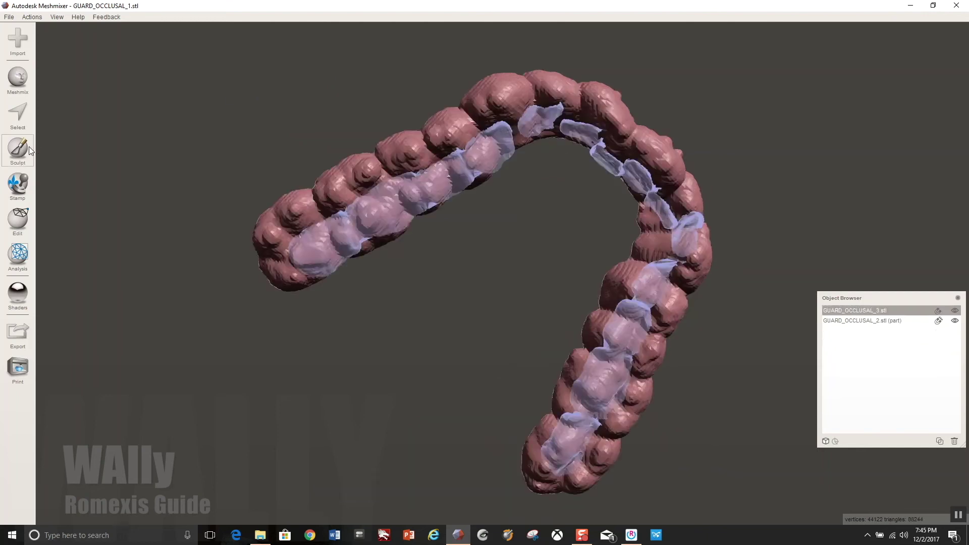
pyautogui.click(23, 148)
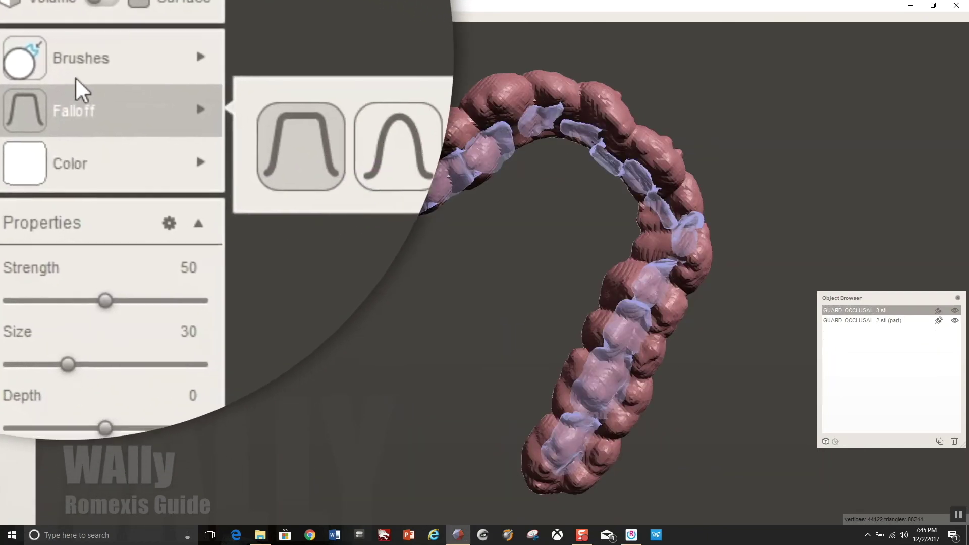
pyautogui.moveTo(11, 33)
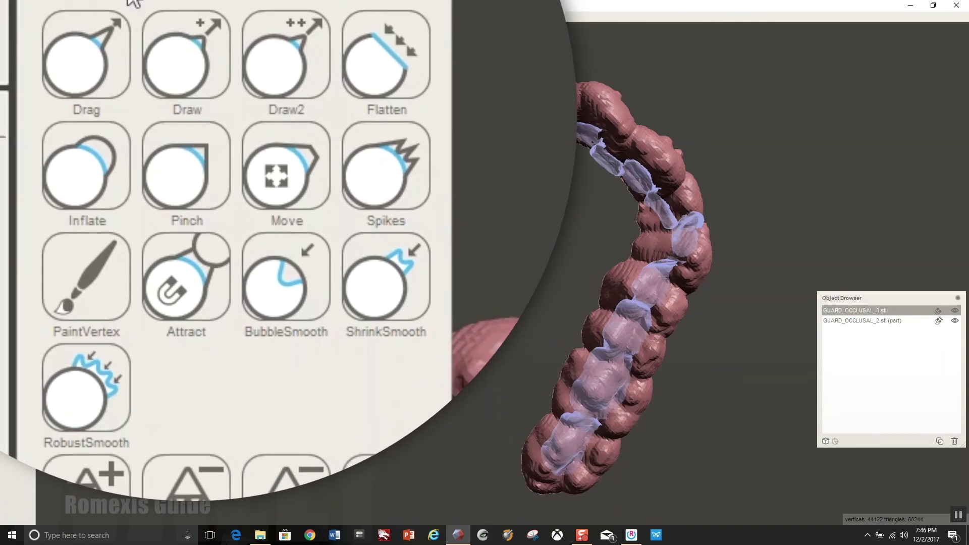
pyautogui.click(220, 305)
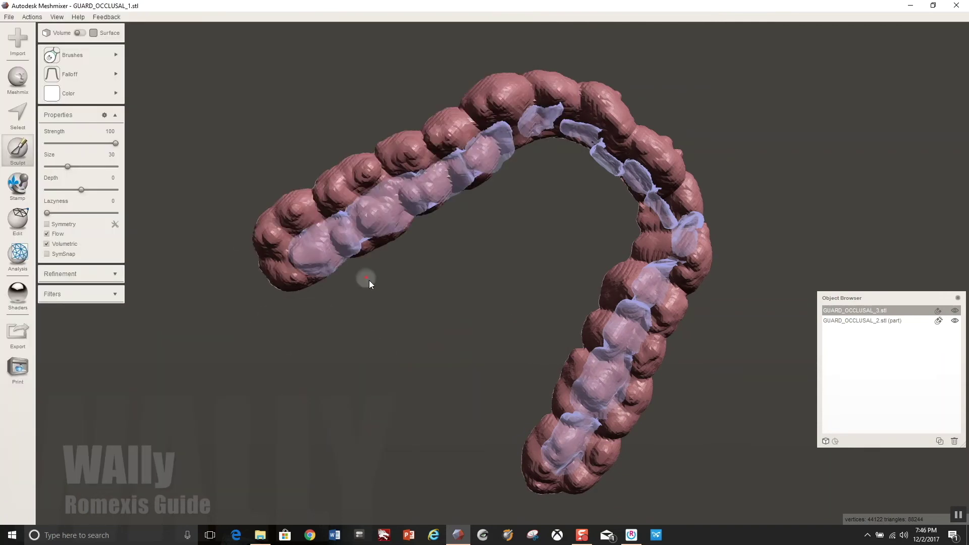
pyautogui.moveTo(398, 292); pyautogui.dragTo(396, 259, button='right')
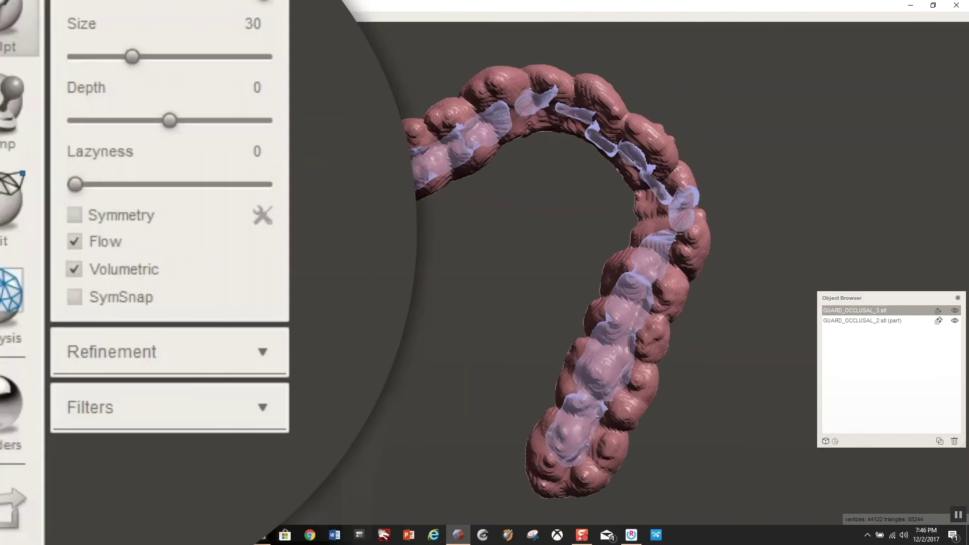
pyautogui.click(77, 269)
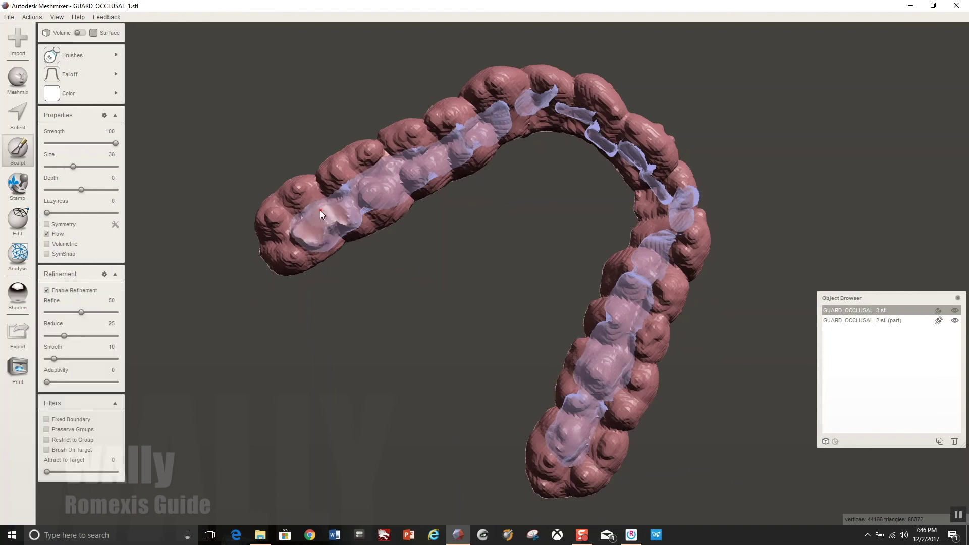
# Set the Attract brush size to 49 and pull the guard's left-hand premolars and molars onto the target biting surfaces.
pyautogui.moveTo(320, 210)
pyautogui.mouseDown(button='right')
pyautogui.moveTo(397, 410)
pyautogui.moveTo(428, 313)
pyautogui.moveTo(401, 256)
pyautogui.mouseUp(button='right')
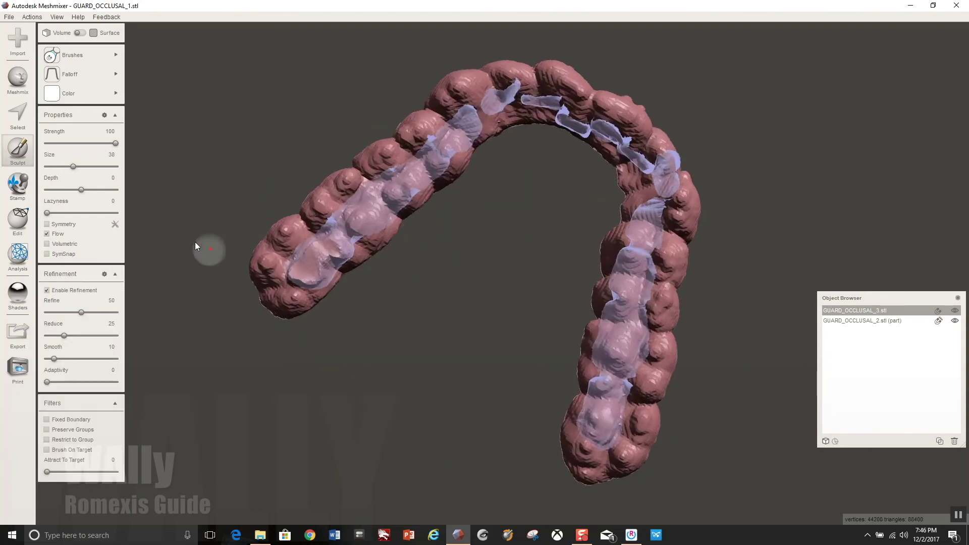
pyautogui.moveTo(74, 167); pyautogui.dragTo(80, 166)
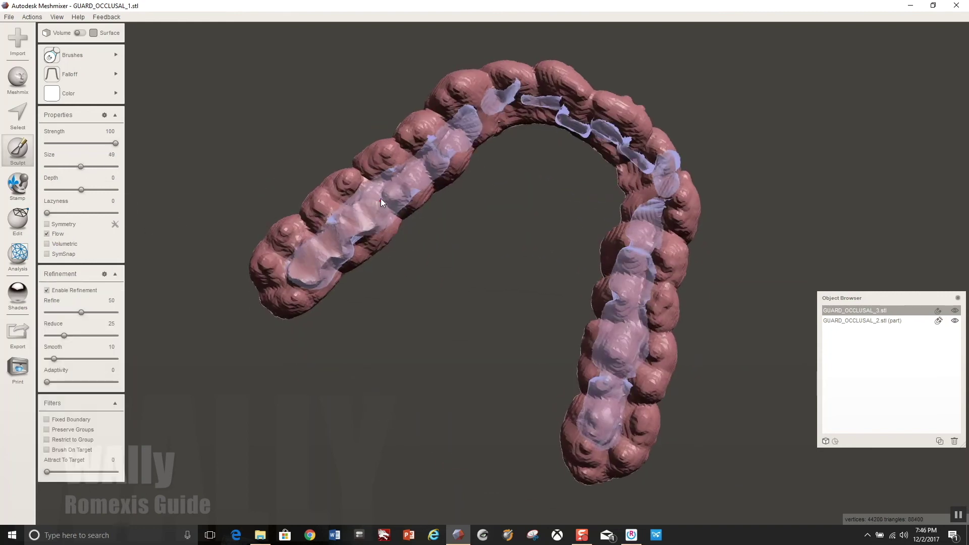
pyautogui.moveTo(452, 146); pyautogui.dragTo(295, 275)
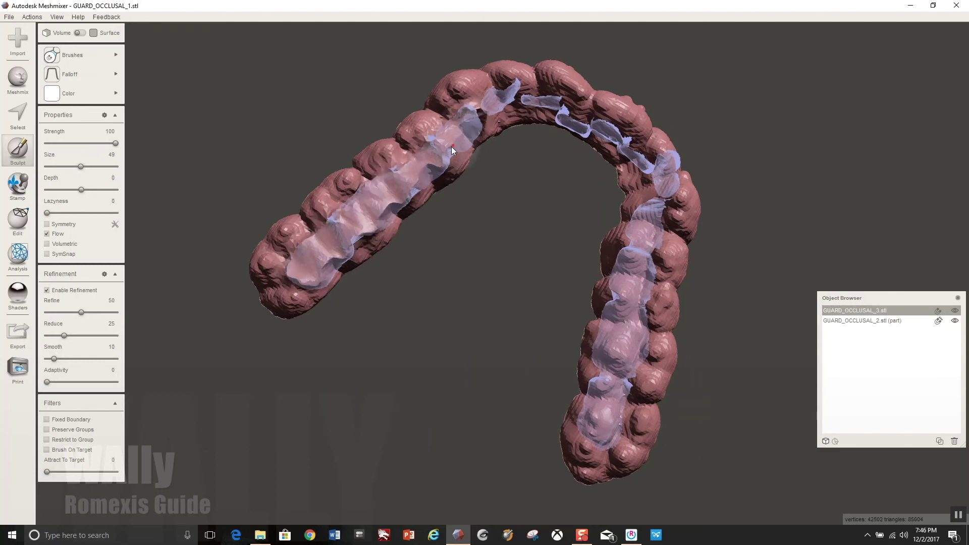
# Pull the guard's front teeth and the opposite side's premolars and molars onto the target surfaces with the same Attract brush.
pyautogui.moveTo(451, 146); pyautogui.dragTo(478, 202, button='right')
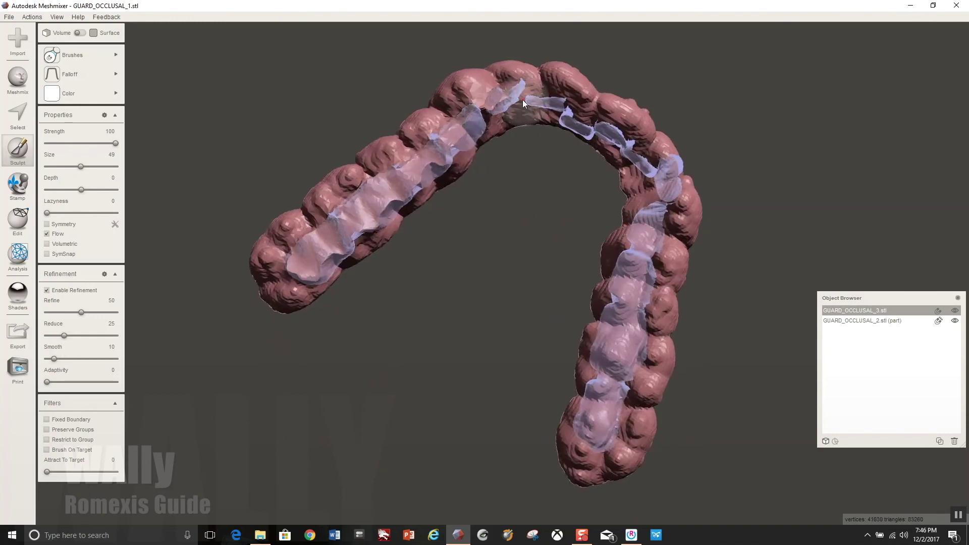
pyautogui.moveTo(579, 117)
pyautogui.mouseDown()
pyautogui.moveTo(649, 169)
pyautogui.moveTo(660, 211)
pyautogui.mouseUp()
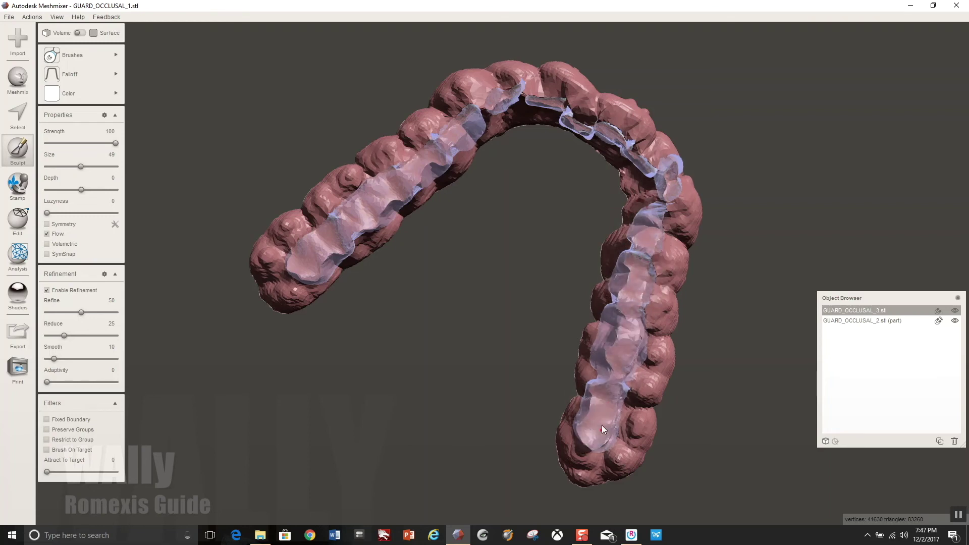
pyautogui.moveTo(603, 363); pyautogui.dragTo(618, 312)
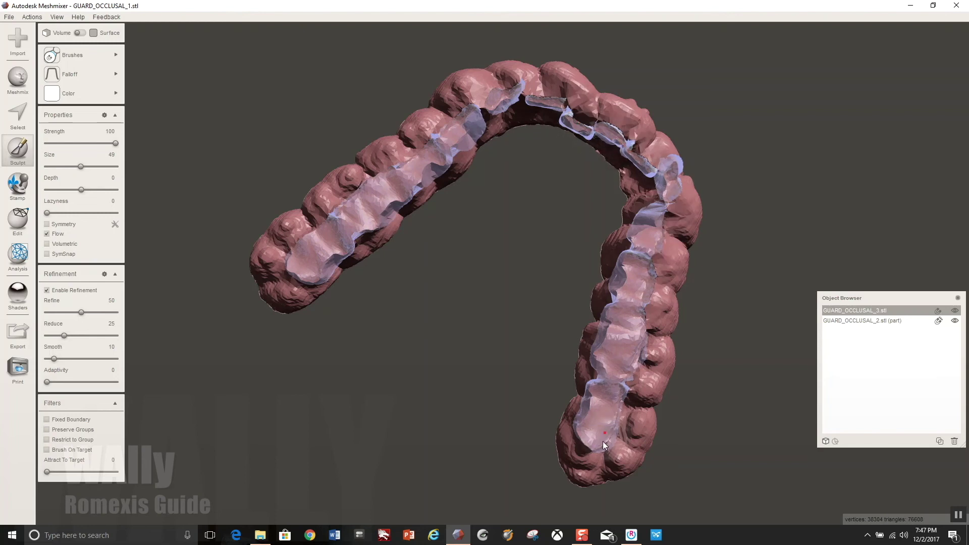
# Clear the projection target setting of GUARD_OCCLUSAL_2.stl (part) and apply the glossy black shader to the models.
pyautogui.click(953, 321)
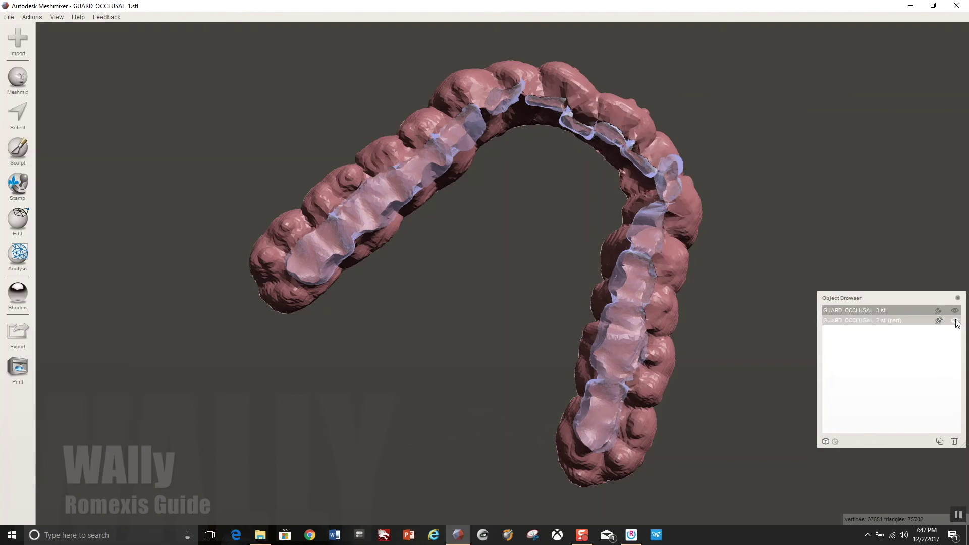
pyautogui.click(939, 321)
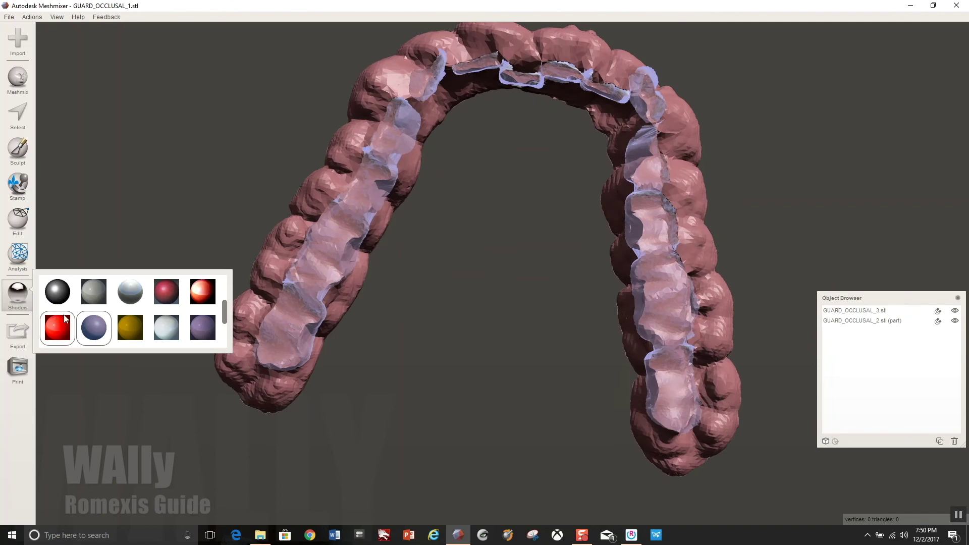
pyautogui.moveTo(282, 330); pyautogui.dragTo(130, 336)
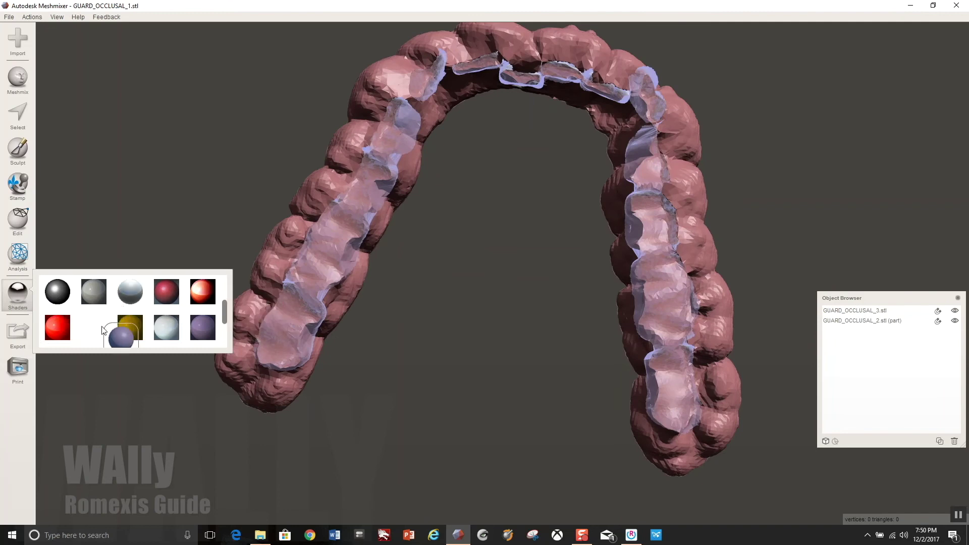
pyautogui.moveTo(69, 291); pyautogui.dragTo(305, 332)
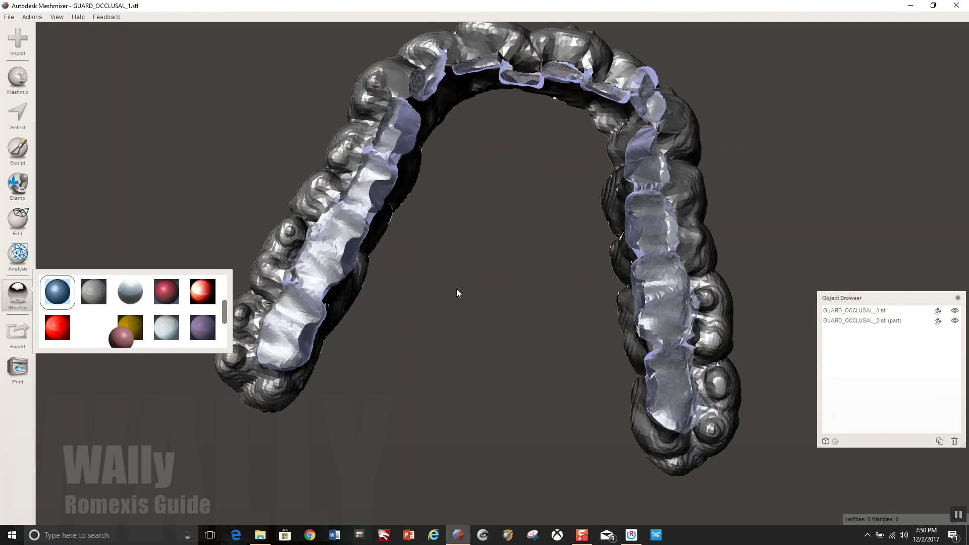
# Toggle the visibility of GUARD_OCCLUSAL_2.stl (part) to compare it with the guard, leaving only GUARD_OCCLUSAL_3.stl shown.
pyautogui.moveTo(456, 289)
pyautogui.mouseDown(button='right')
pyautogui.moveTo(476, 374)
pyautogui.moveTo(512, 433)
pyautogui.moveTo(462, 277)
pyautogui.mouseUp(button='right')
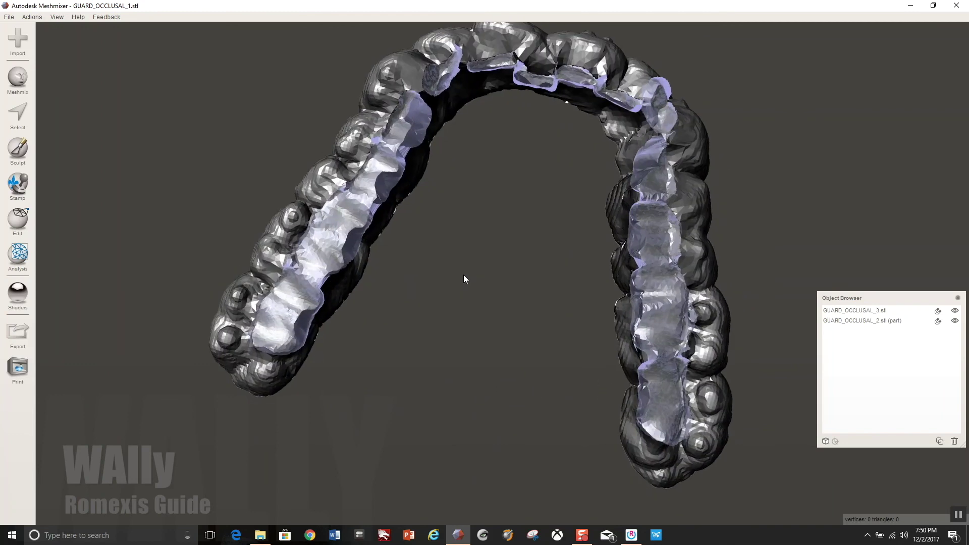
pyautogui.click(955, 321)
pyautogui.click(958, 324)
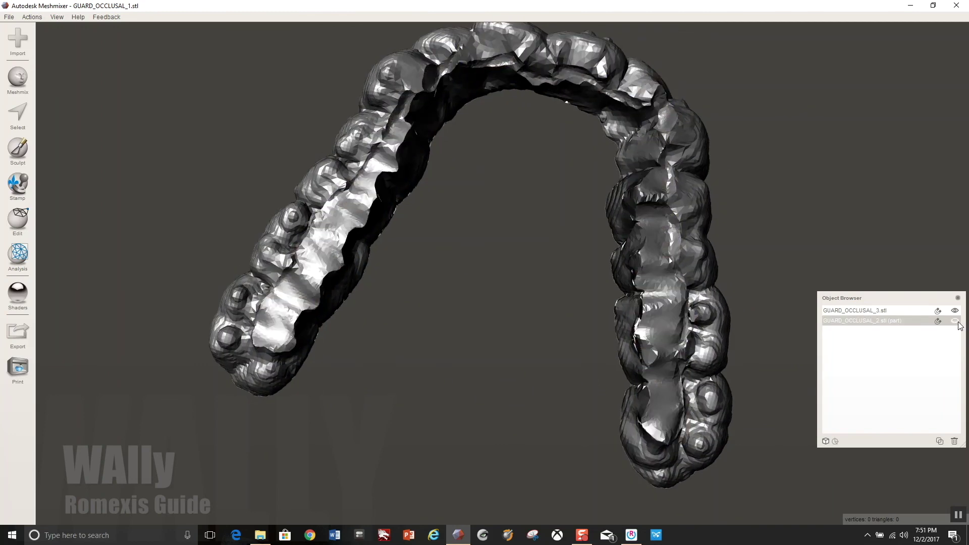
pyautogui.click(958, 323)
pyautogui.click(958, 323)
pyautogui.moveTo(555, 376); pyautogui.dragTo(482, 278, button='right')
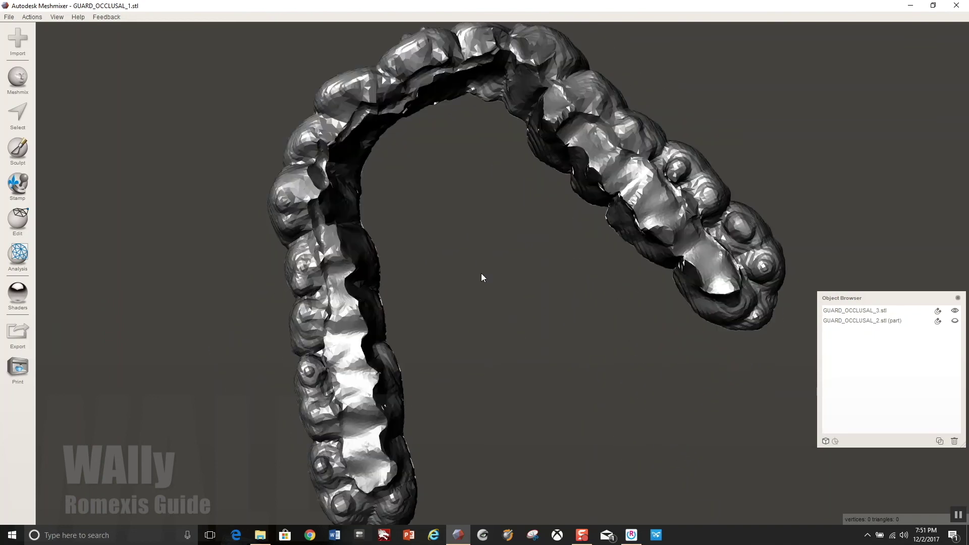
# Select the guard GUARD_OCCLUSAL_3.stl and choose the RobustSmooth sculpt brush with Volumetric turned off.
pyautogui.click(15, 119)
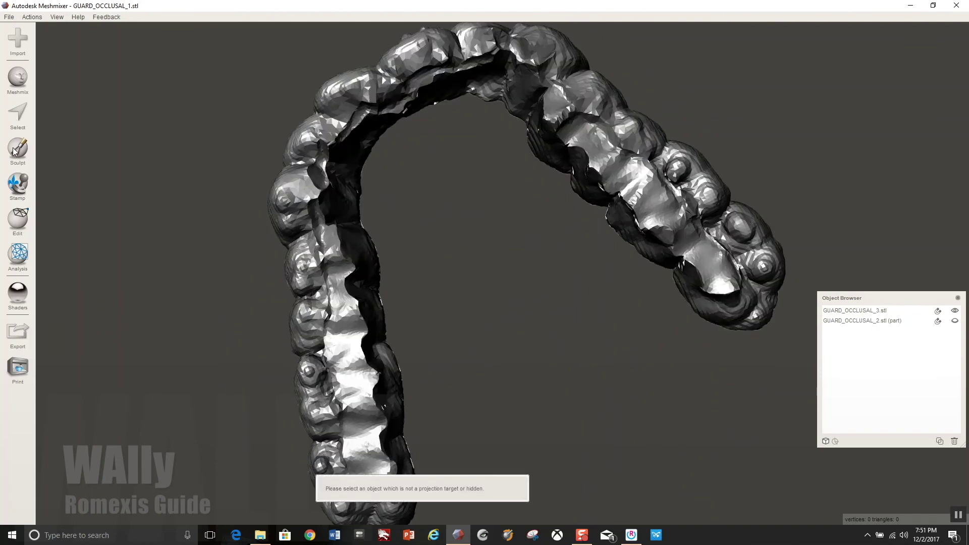
pyautogui.click(321, 294)
pyautogui.click(18, 150)
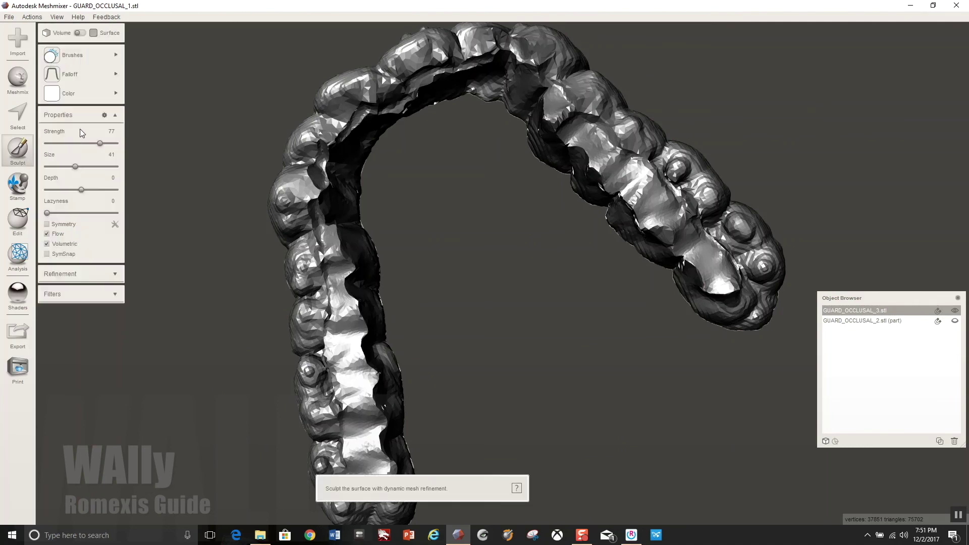
pyautogui.click(94, 57)
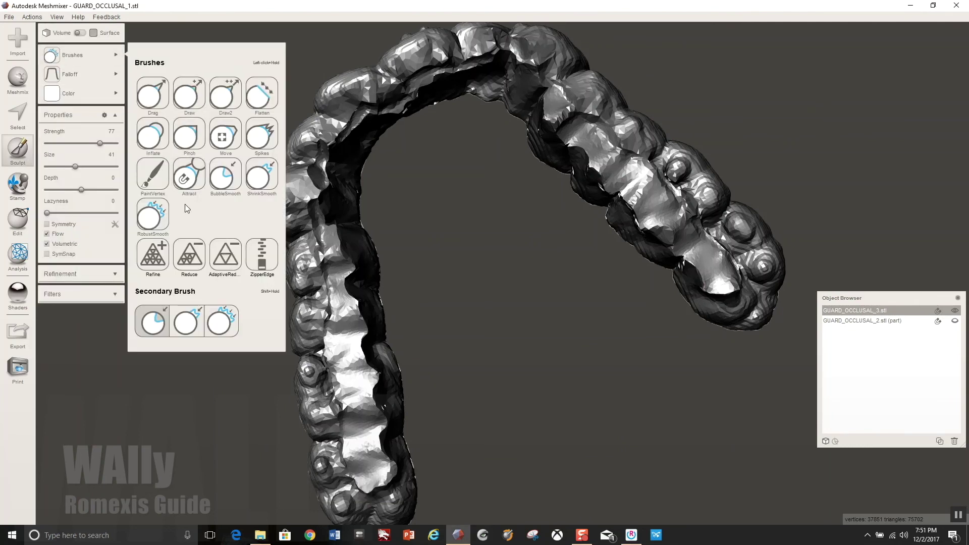
pyautogui.click(142, 219)
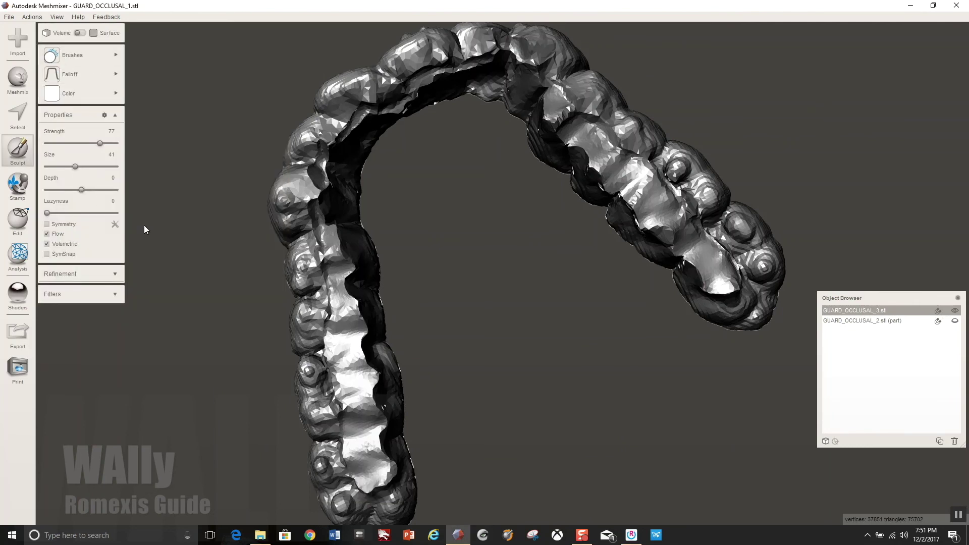
pyautogui.moveTo(357, 305); pyautogui.dragTo(468, 299, button='right')
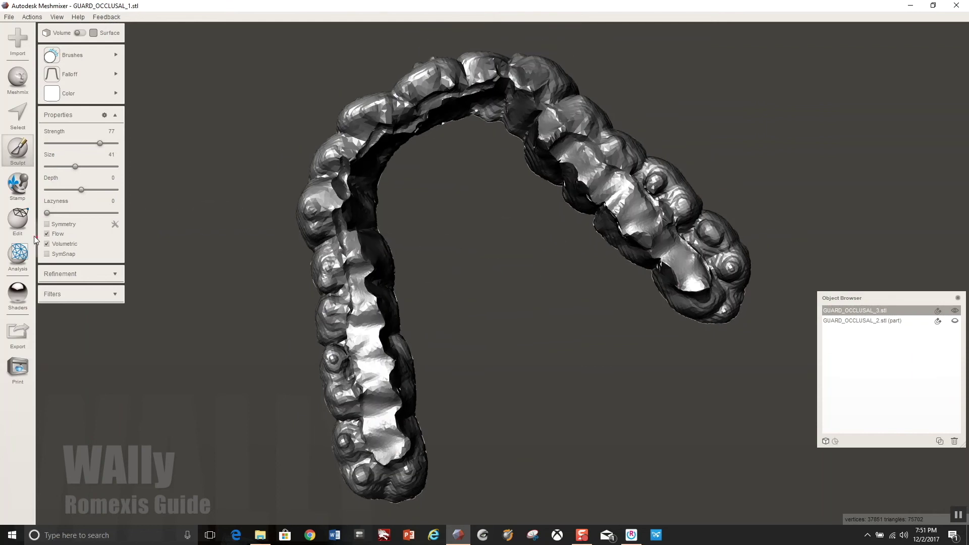
pyautogui.click(49, 244)
# Smooth the sculpted biting surfaces and cusps along the left-hand premolars and molars of the guard with RobustSmooth strokes.
pyautogui.moveTo(411, 227); pyautogui.dragTo(430, 175, button='right')
pyautogui.moveTo(430, 174)
pyautogui.mouseDown()
pyautogui.moveTo(307, 338)
pyautogui.moveTo(251, 330)
pyautogui.moveTo(320, 261)
pyautogui.mouseUp()
pyautogui.moveTo(321, 262)
pyautogui.mouseDown(button='right')
pyautogui.moveTo(357, 292)
pyautogui.moveTo(348, 252)
pyautogui.mouseUp(button='right')
pyautogui.moveTo(331, 187)
pyautogui.mouseDown()
pyautogui.moveTo(353, 154)
pyautogui.moveTo(471, 110)
pyautogui.moveTo(302, 207)
pyautogui.mouseUp()
pyautogui.moveTo(302, 207); pyautogui.dragTo(335, 251, button='right')
pyautogui.moveTo(382, 120); pyautogui.dragTo(418, 90)
pyautogui.moveTo(534, 164); pyautogui.dragTo(386, 233, button='right')
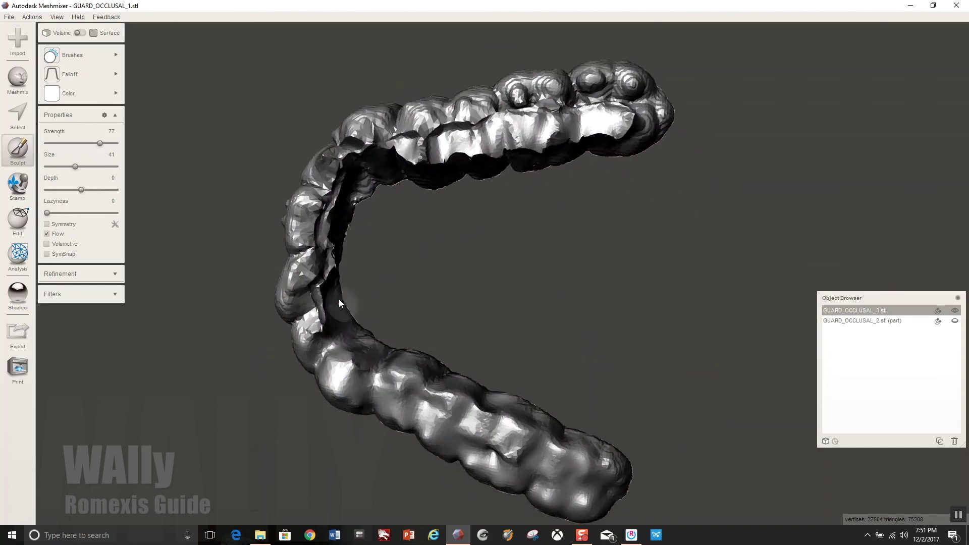
# Smooth the front teeth and the opposite row of premolars and molars on the guard with RobustSmooth strokes.
pyautogui.moveTo(338, 299); pyautogui.dragTo(334, 252)
pyautogui.moveTo(462, 318); pyautogui.dragTo(321, 230, button='right')
pyautogui.moveTo(520, 458)
pyautogui.mouseDown()
pyautogui.moveTo(386, 432)
pyautogui.moveTo(443, 464)
pyautogui.mouseUp()
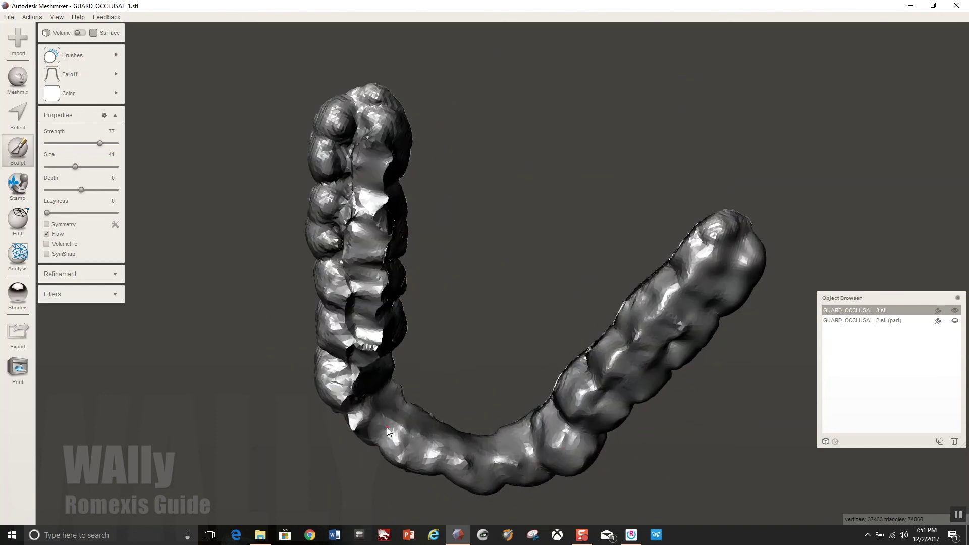
pyautogui.moveTo(421, 270); pyautogui.dragTo(296, 281, button='right')
pyautogui.moveTo(347, 235)
pyautogui.mouseDown()
pyautogui.moveTo(522, 91)
pyautogui.moveTo(457, 84)
pyautogui.moveTo(329, 223)
pyautogui.moveTo(504, 71)
pyautogui.mouseUp()
pyautogui.moveTo(505, 71); pyautogui.dragTo(394, 429, button='right')
pyautogui.moveTo(394, 428); pyautogui.dragTo(543, 379)
pyautogui.moveTo(544, 379)
pyautogui.mouseDown(button='right')
pyautogui.moveTo(662, 344)
pyautogui.moveTo(494, 400)
pyautogui.moveTo(388, 422)
pyautogui.moveTo(350, 398)
pyautogui.mouseUp(button='right')
pyautogui.moveTo(384, 361); pyautogui.dragTo(495, 362, button='right')
pyautogui.moveTo(494, 362)
pyautogui.mouseDown()
pyautogui.moveTo(549, 361)
pyautogui.moveTo(433, 360)
pyautogui.mouseUp()
pyautogui.moveTo(433, 359); pyautogui.dragTo(453, 355, button='right')
pyautogui.moveTo(453, 355); pyautogui.dragTo(400, 336)
pyautogui.moveTo(400, 336); pyautogui.dragTo(469, 524, button='right')
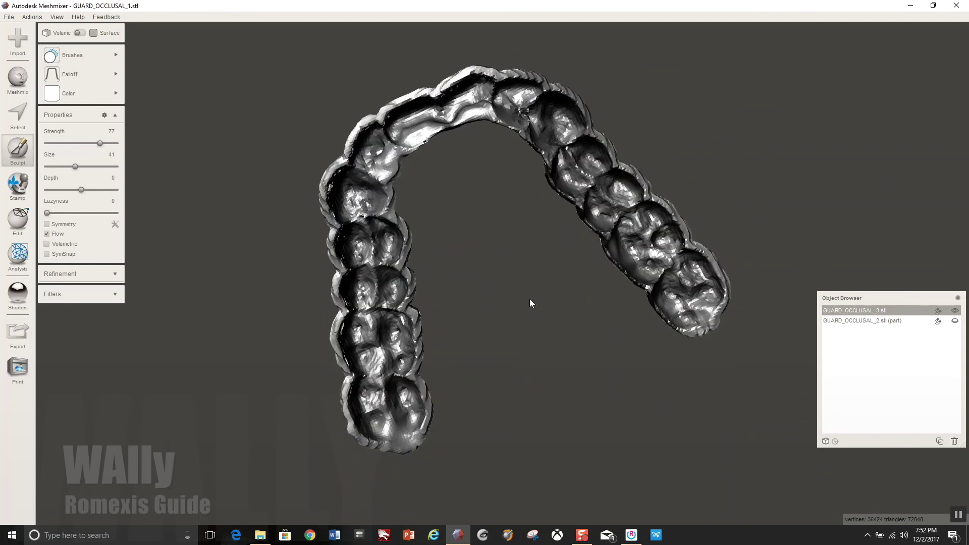
# Smooth the posterior side wall of the guard with RobustSmooth and check the smoothed arch from several angles.
pyautogui.moveTo(528, 299); pyautogui.dragTo(660, 260, button='right')
pyautogui.moveTo(491, 335)
pyautogui.mouseDown(button='right')
pyautogui.moveTo(673, 336)
pyautogui.moveTo(674, 317)
pyautogui.mouseUp(button='right')
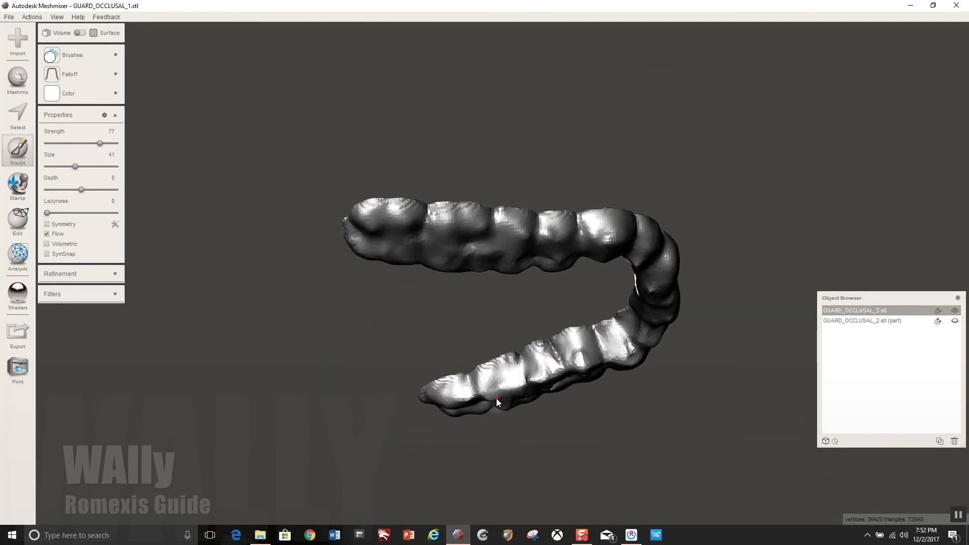
pyautogui.moveTo(497, 402); pyautogui.dragTo(619, 348)
pyautogui.moveTo(279, 357); pyautogui.dragTo(396, 203, button='right')
pyautogui.moveTo(514, 395); pyautogui.dragTo(626, 271, button='right')
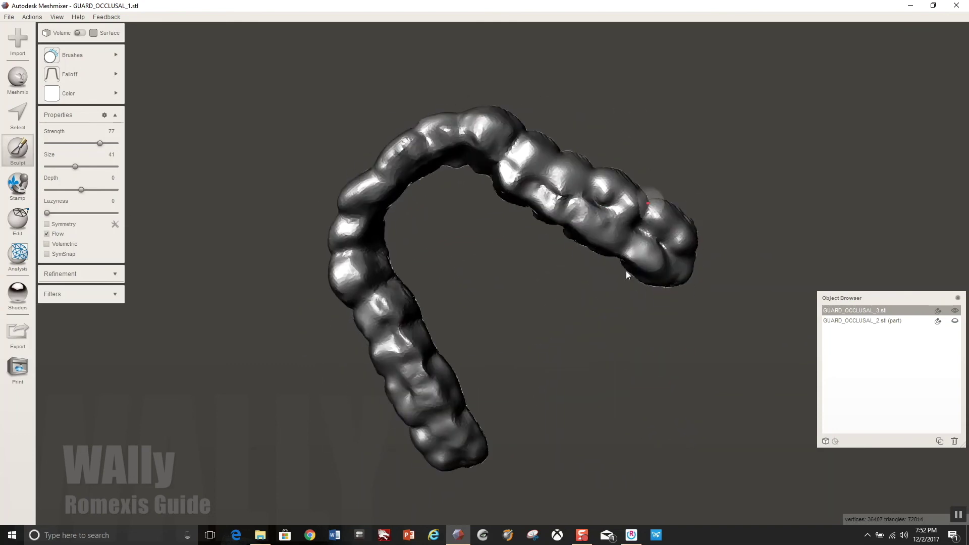
pyautogui.moveTo(623, 201); pyautogui.dragTo(374, 253, button='right')
pyautogui.moveTo(507, 220)
pyautogui.mouseDown(button='right')
pyautogui.moveTo(498, 358)
pyautogui.moveTo(716, 353)
pyautogui.mouseUp(button='right')
# Show GUARD_OCCLUSAL_2.stl (part) and sculpt the guard with the Draw2 brush at the posterior spots that protrude through this target surface.
pyautogui.click(954, 320)
pyautogui.moveTo(505, 313)
pyautogui.mouseDown(button='right')
pyautogui.moveTo(320, 311)
pyautogui.moveTo(523, 252)
pyautogui.moveTo(519, 234)
pyautogui.mouseUp(button='right')
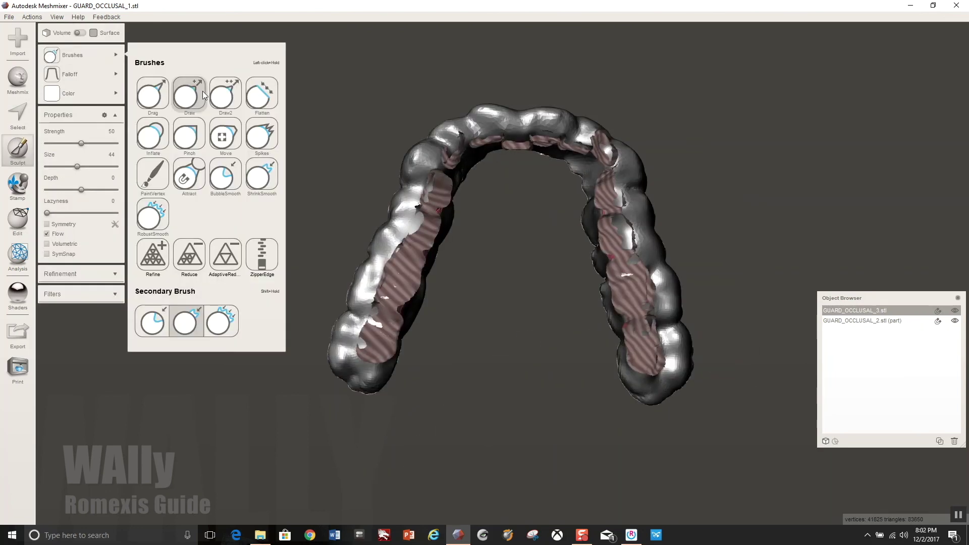
pyautogui.click(221, 95)
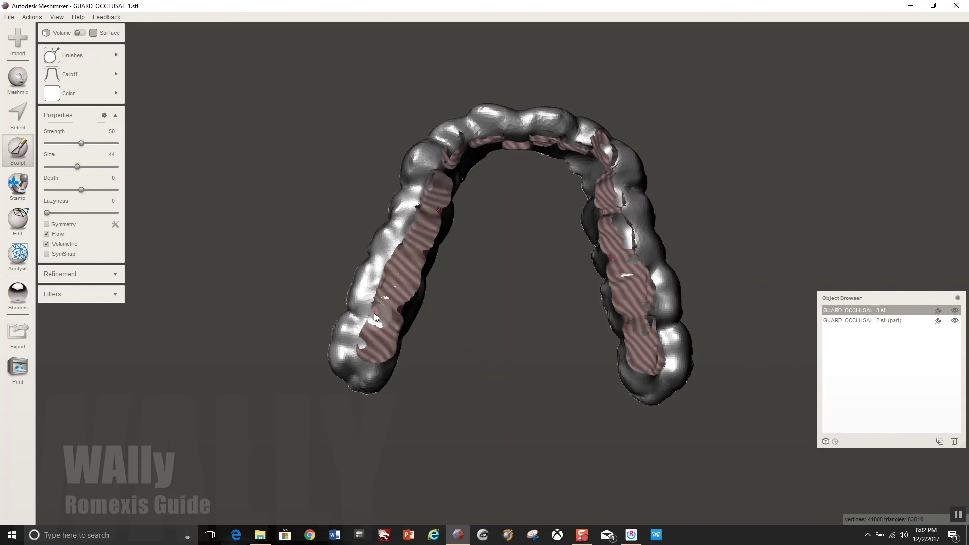
pyautogui.moveTo(374, 314); pyautogui.dragTo(371, 331)
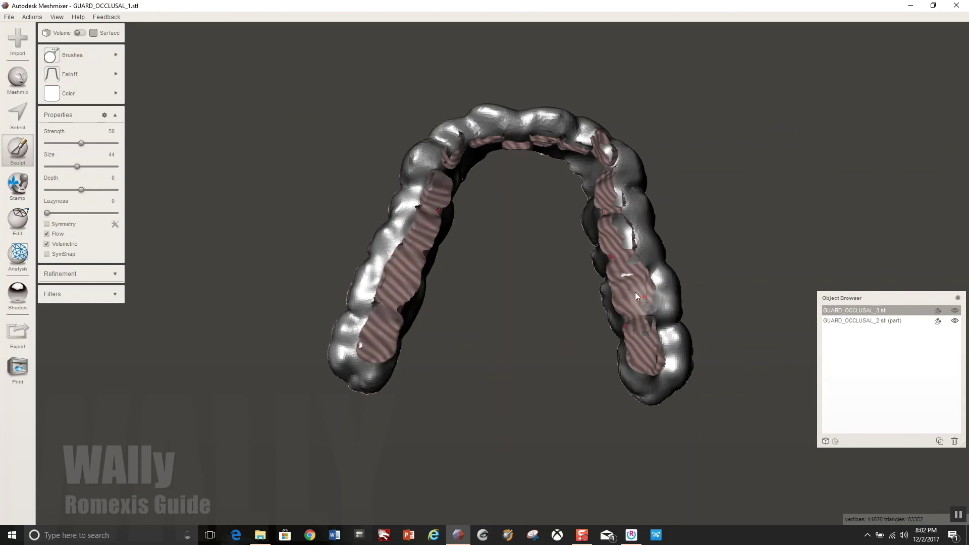
pyautogui.moveTo(625, 229); pyautogui.dragTo(617, 188)
pyautogui.click(606, 153)
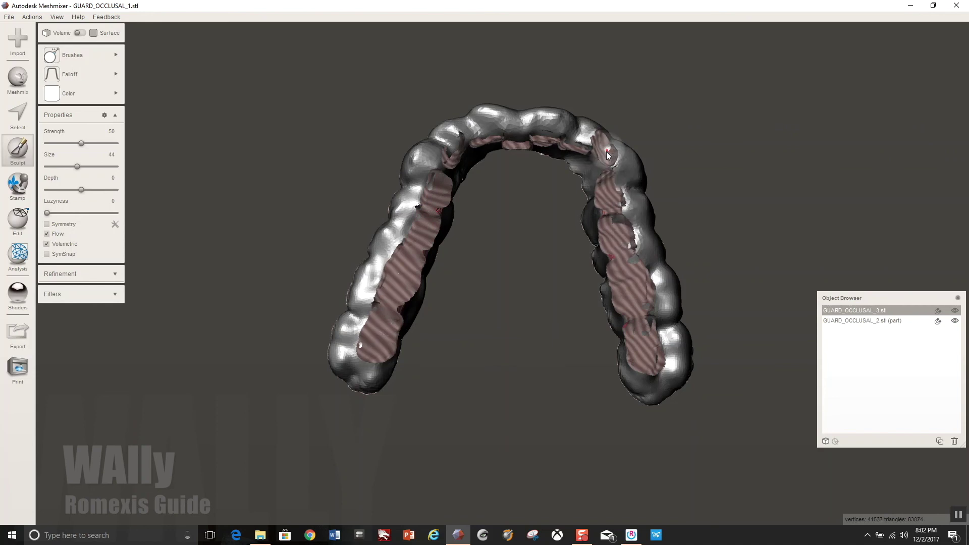
pyautogui.moveTo(607, 153); pyautogui.dragTo(558, 180, button='right')
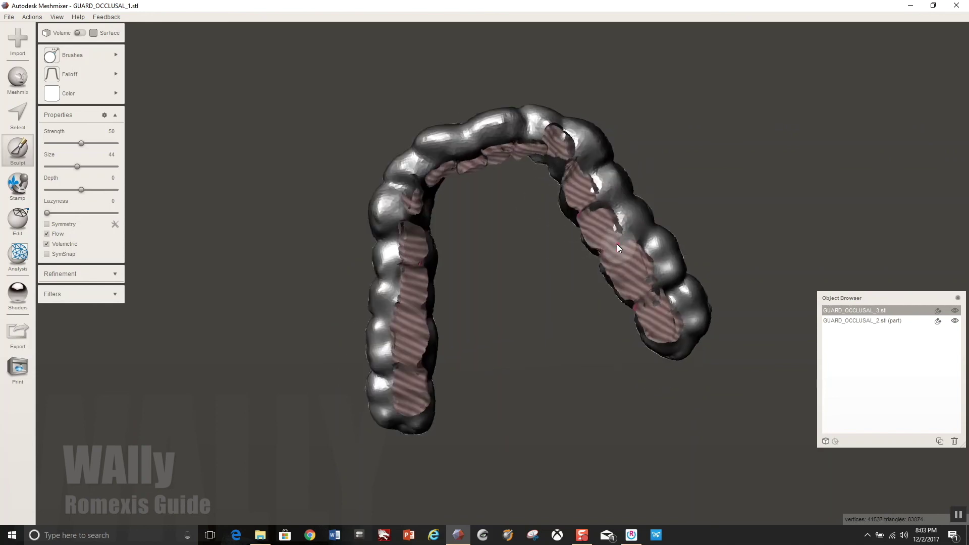
pyautogui.click(593, 198)
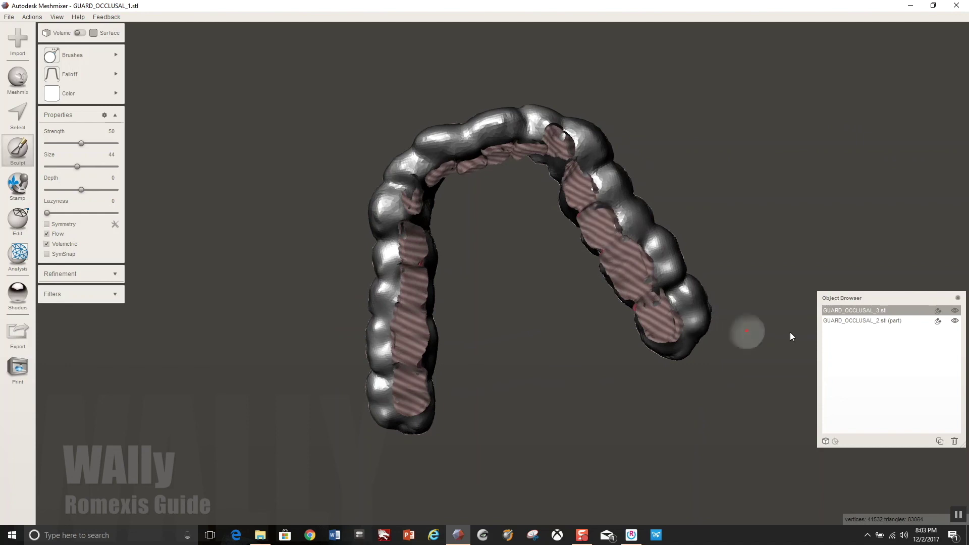
# Hide GUARD_OCCLUSAL_2.stl (part) and smooth the reworked posterior biting surfaces with RobustSmooth at strength 100 and Volumetric off.
pyautogui.click(955, 322)
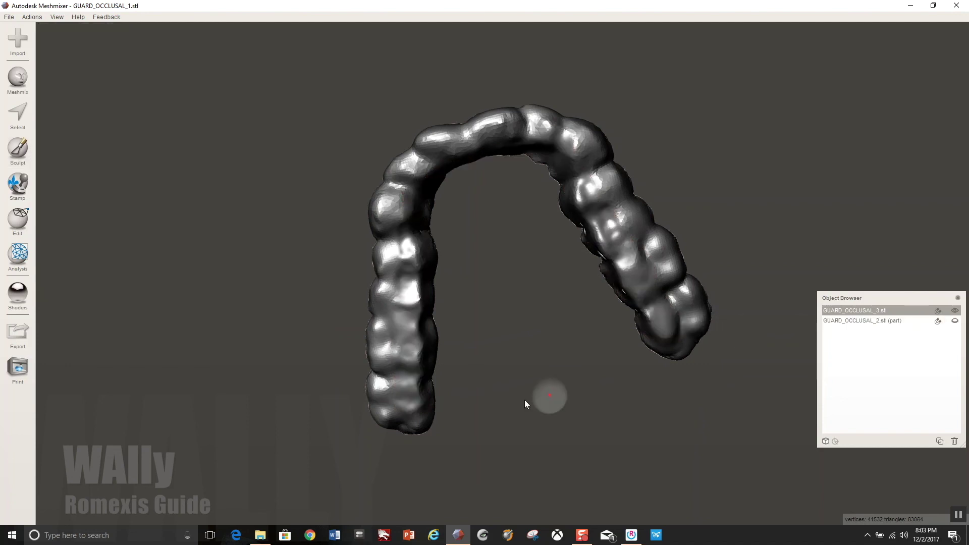
pyautogui.click(18, 148)
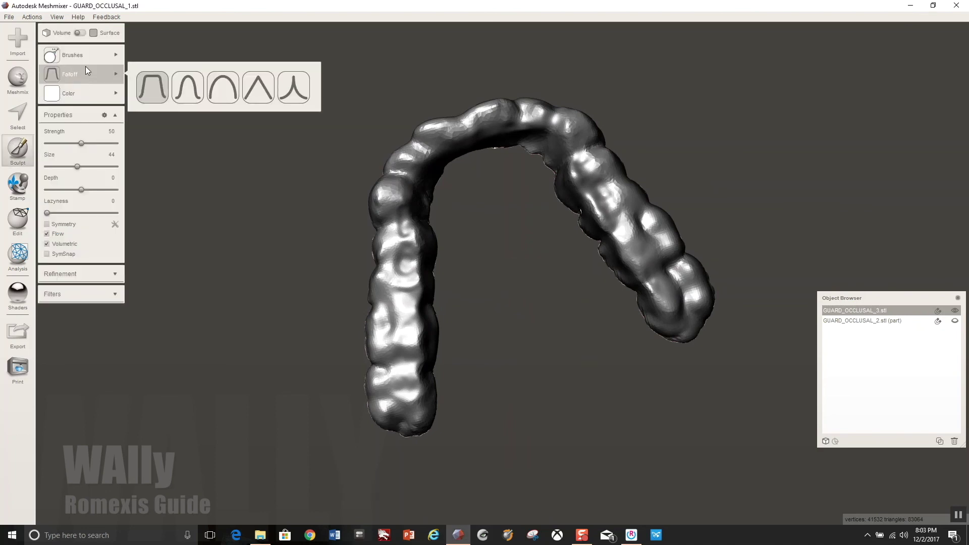
pyautogui.moveTo(87, 61)
pyautogui.click(157, 212)
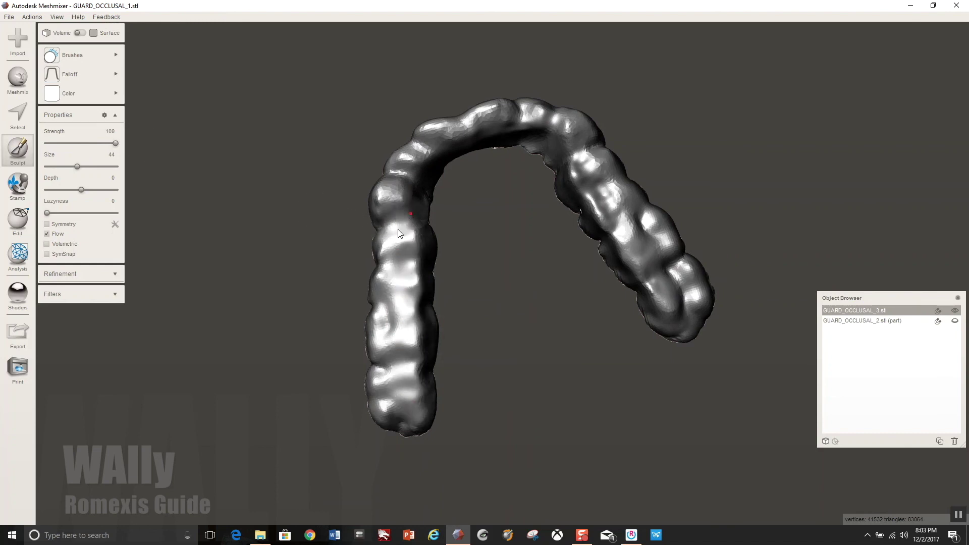
pyautogui.moveTo(580, 189); pyautogui.dragTo(658, 303)
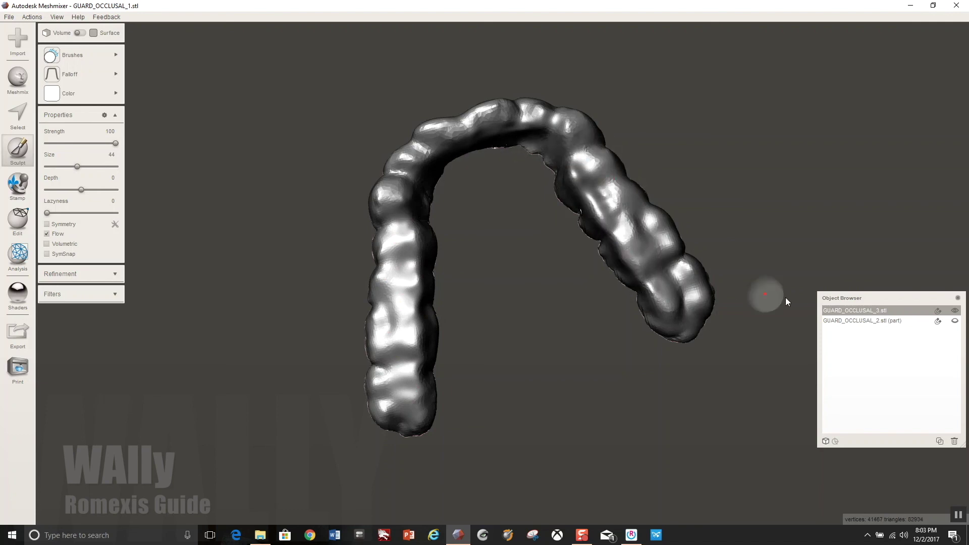
# Show GUARD_OCCLUSAL_2.stl (part) again and set up the Draw2 sculpt brush at size 35 with Volumetric off.
pyautogui.keyDown('shift'); pyautogui.click(956, 321); pyautogui.keyUp('shift')
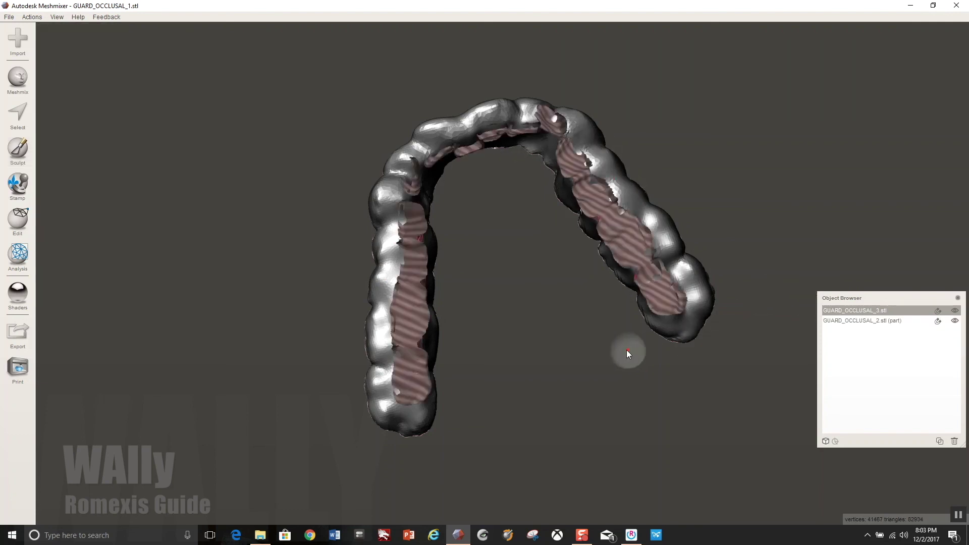
pyautogui.moveTo(626, 350); pyautogui.dragTo(286, 256, button='right')
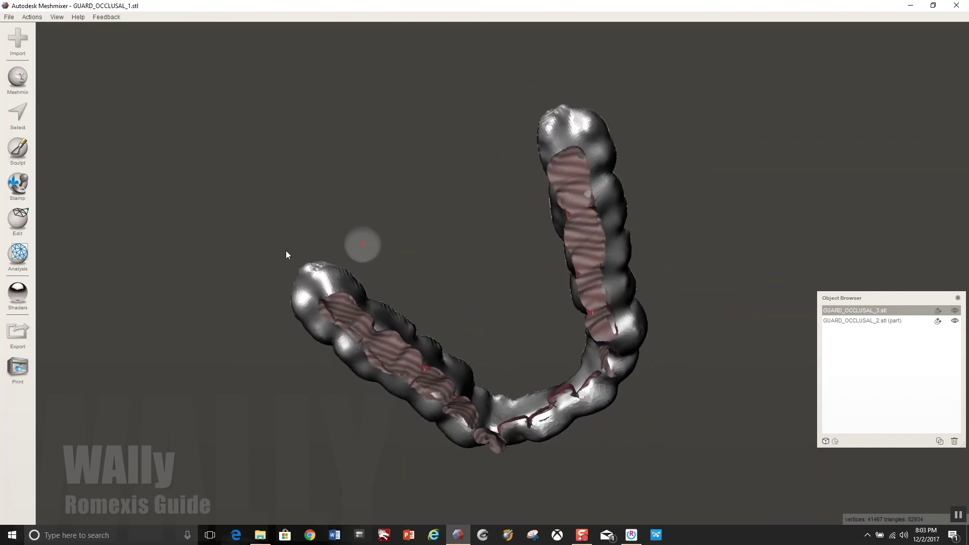
pyautogui.moveTo(621, 296); pyautogui.dragTo(376, 213, button='right')
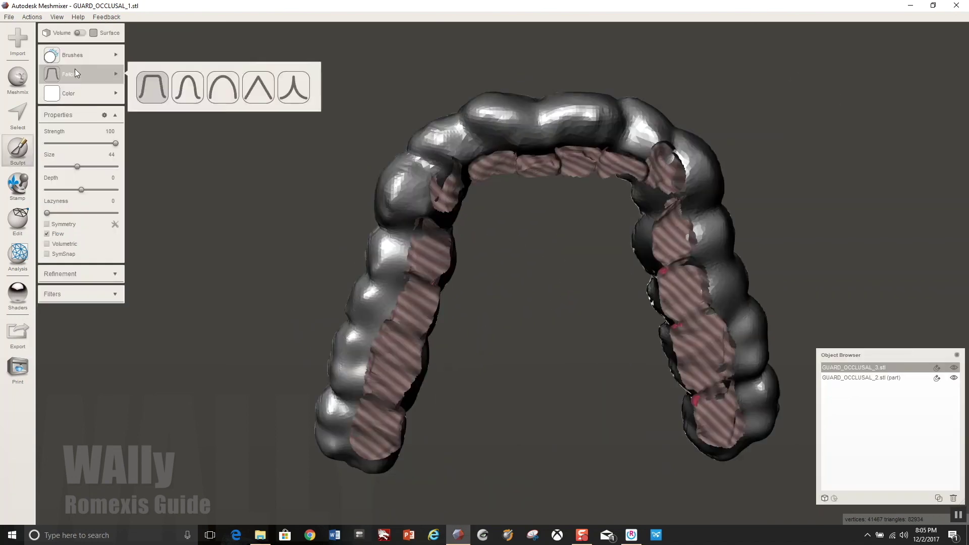
pyautogui.moveTo(77, 59)
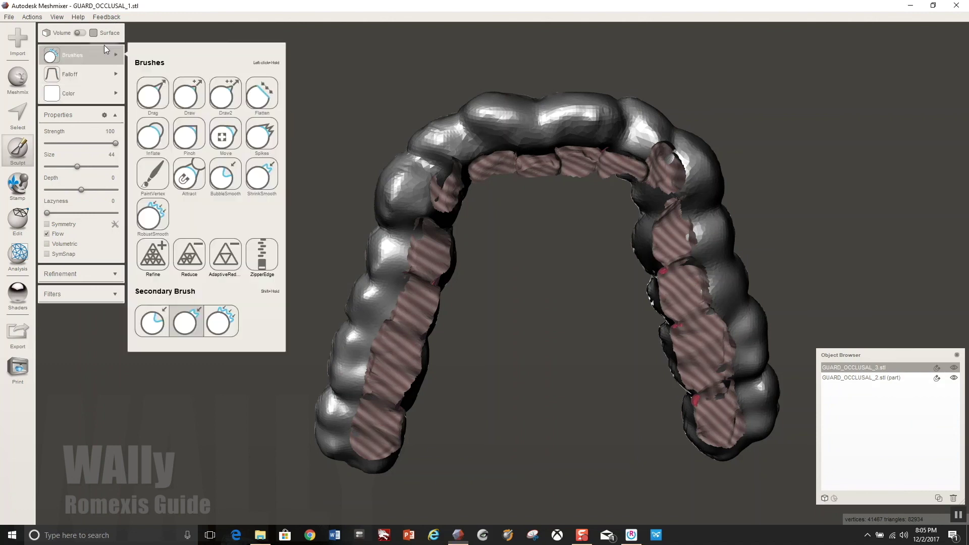
pyautogui.moveTo(122, 55)
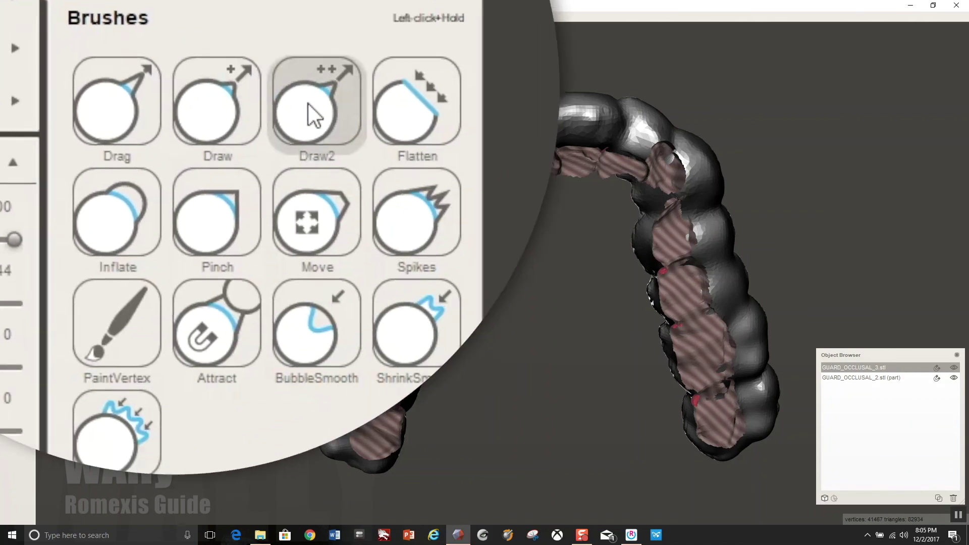
pyautogui.click(224, 92)
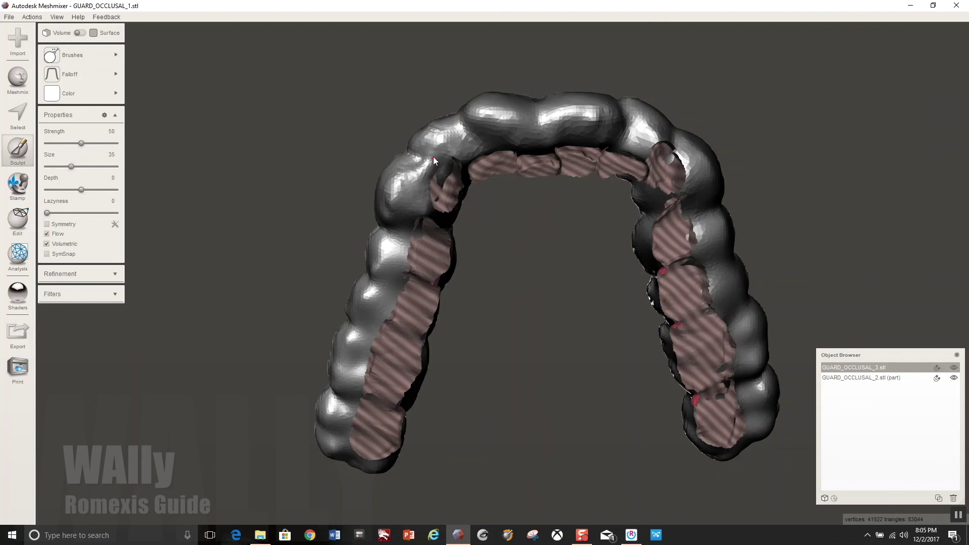
pyautogui.moveTo(433, 160); pyautogui.dragTo(363, 191, button='right')
pyautogui.moveTo(534, 136); pyautogui.dragTo(560, 173, button='right')
pyautogui.click(46, 244)
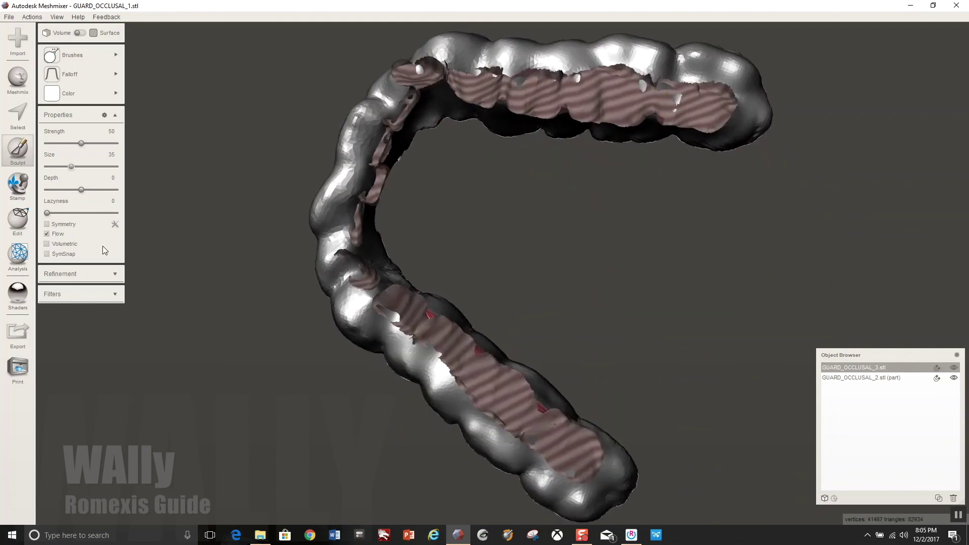
# Sculpt the canine areas of the guard toward the target surface with the Draw2 brush at size 38.
pyautogui.click(72, 55)
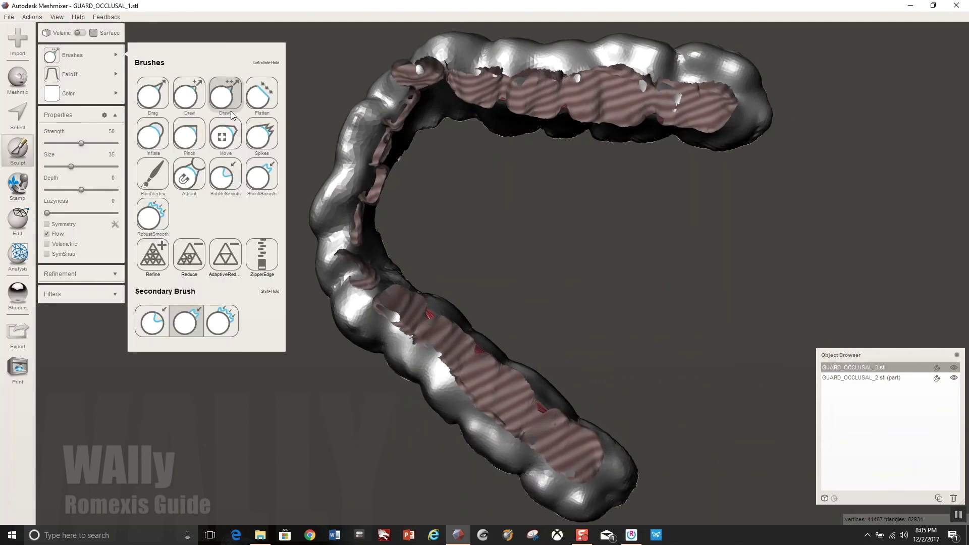
pyautogui.click(225, 95)
pyautogui.moveTo(338, 301); pyautogui.dragTo(335, 277)
pyautogui.moveTo(72, 167); pyautogui.dragTo(73, 166)
pyautogui.moveTo(322, 237); pyautogui.dragTo(419, 248, button='right')
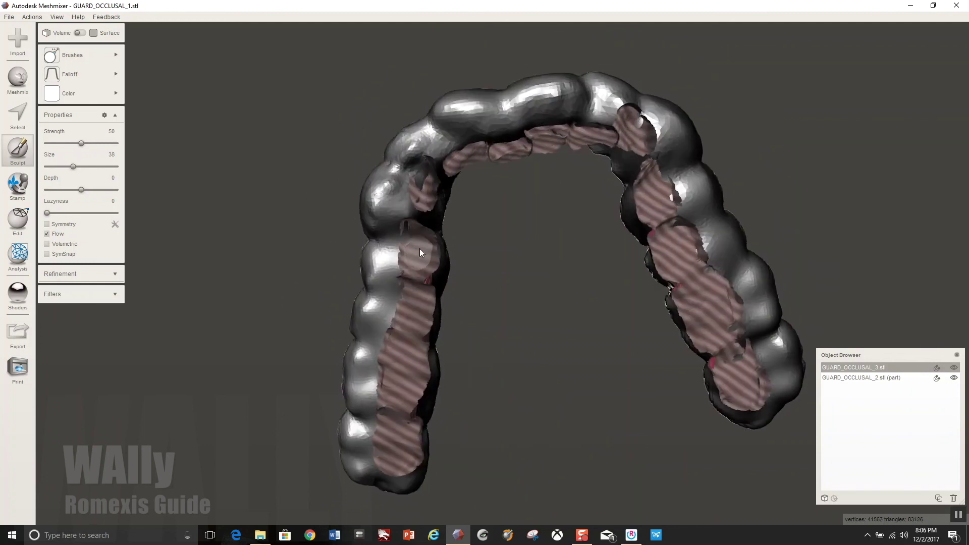
pyautogui.moveTo(419, 159); pyautogui.dragTo(493, 172, button='right')
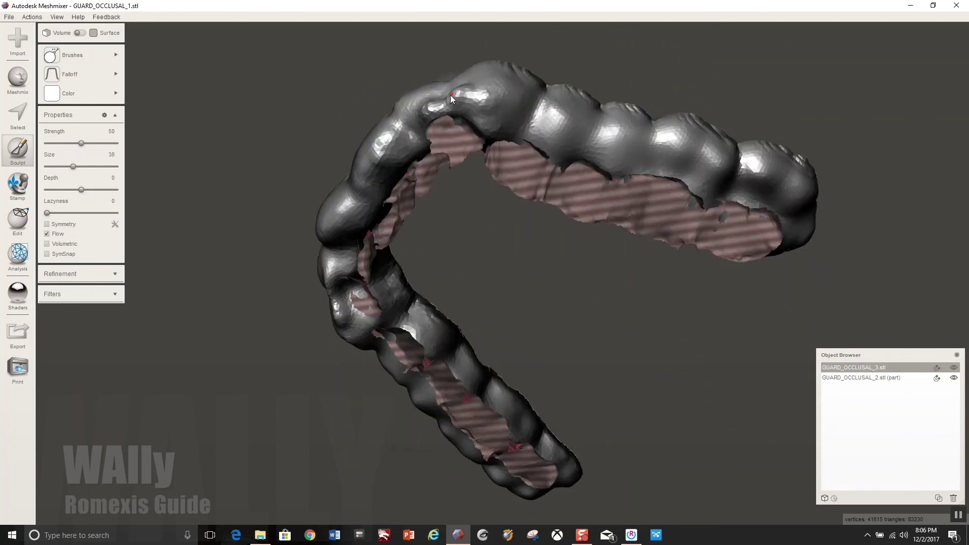
pyautogui.moveTo(406, 145)
pyautogui.mouseDown(button='right')
pyautogui.moveTo(473, 240)
pyautogui.moveTo(462, 272)
pyautogui.moveTo(459, 167)
pyautogui.mouseUp(button='right')
# Hide GUARD_OCCLUSAL_2.stl (part) and return to sculpting the guard, checking its reworked surface from the side.
pyautogui.click(953, 378)
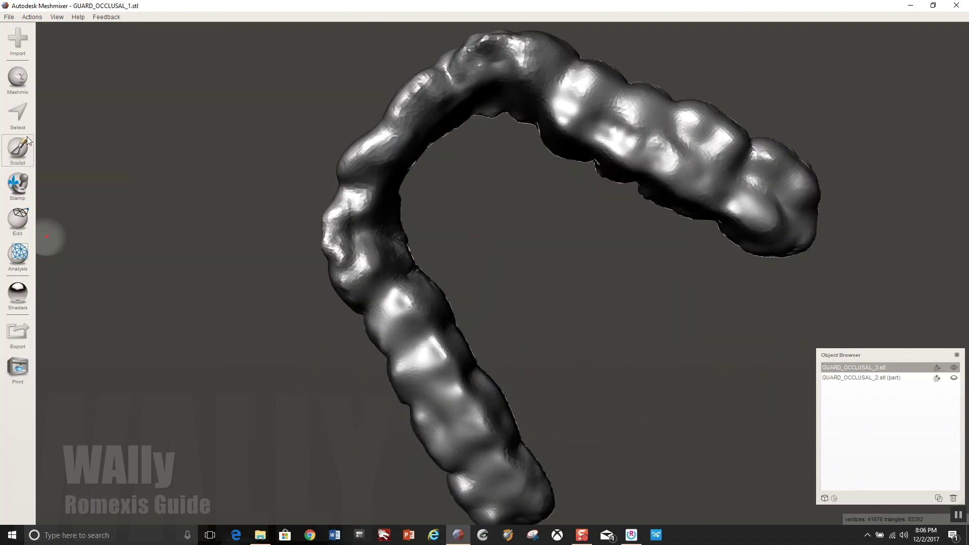
pyautogui.click(21, 113)
pyautogui.click(17, 149)
pyautogui.moveTo(332, 259)
pyautogui.mouseDown(button='right')
pyautogui.moveTo(398, 170)
pyautogui.moveTo(371, 280)
pyautogui.moveTo(465, 183)
pyautogui.moveTo(476, 270)
pyautogui.moveTo(695, 365)
pyautogui.moveTo(727, 353)
pyautogui.moveTo(701, 289)
pyautogui.moveTo(714, 425)
pyautogui.moveTo(921, 359)
pyautogui.mouseUp(button='right')
# Start exporting the guard as an STL Binary Format file in the OCCLUSAL GUARD folder.
pyautogui.click(9, 17)
pyautogui.click(20, 99)
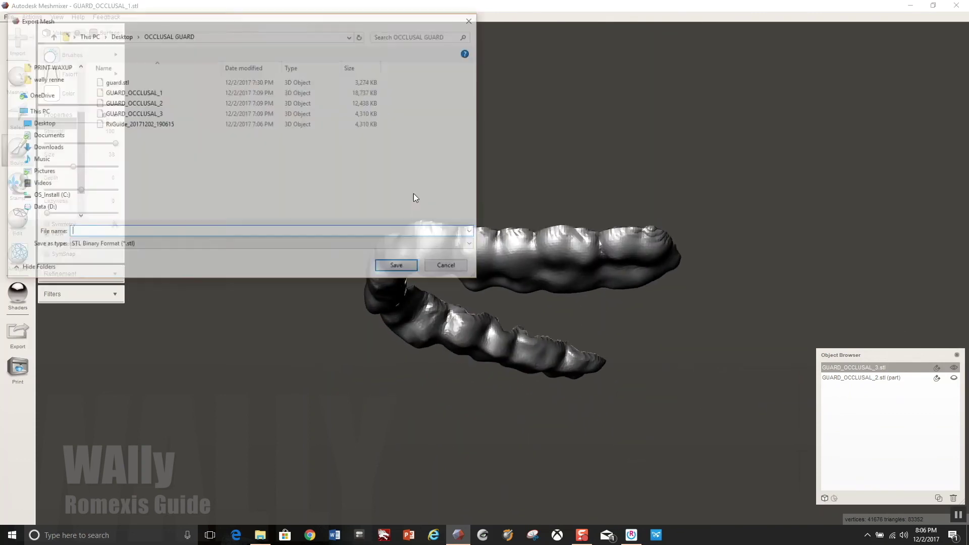